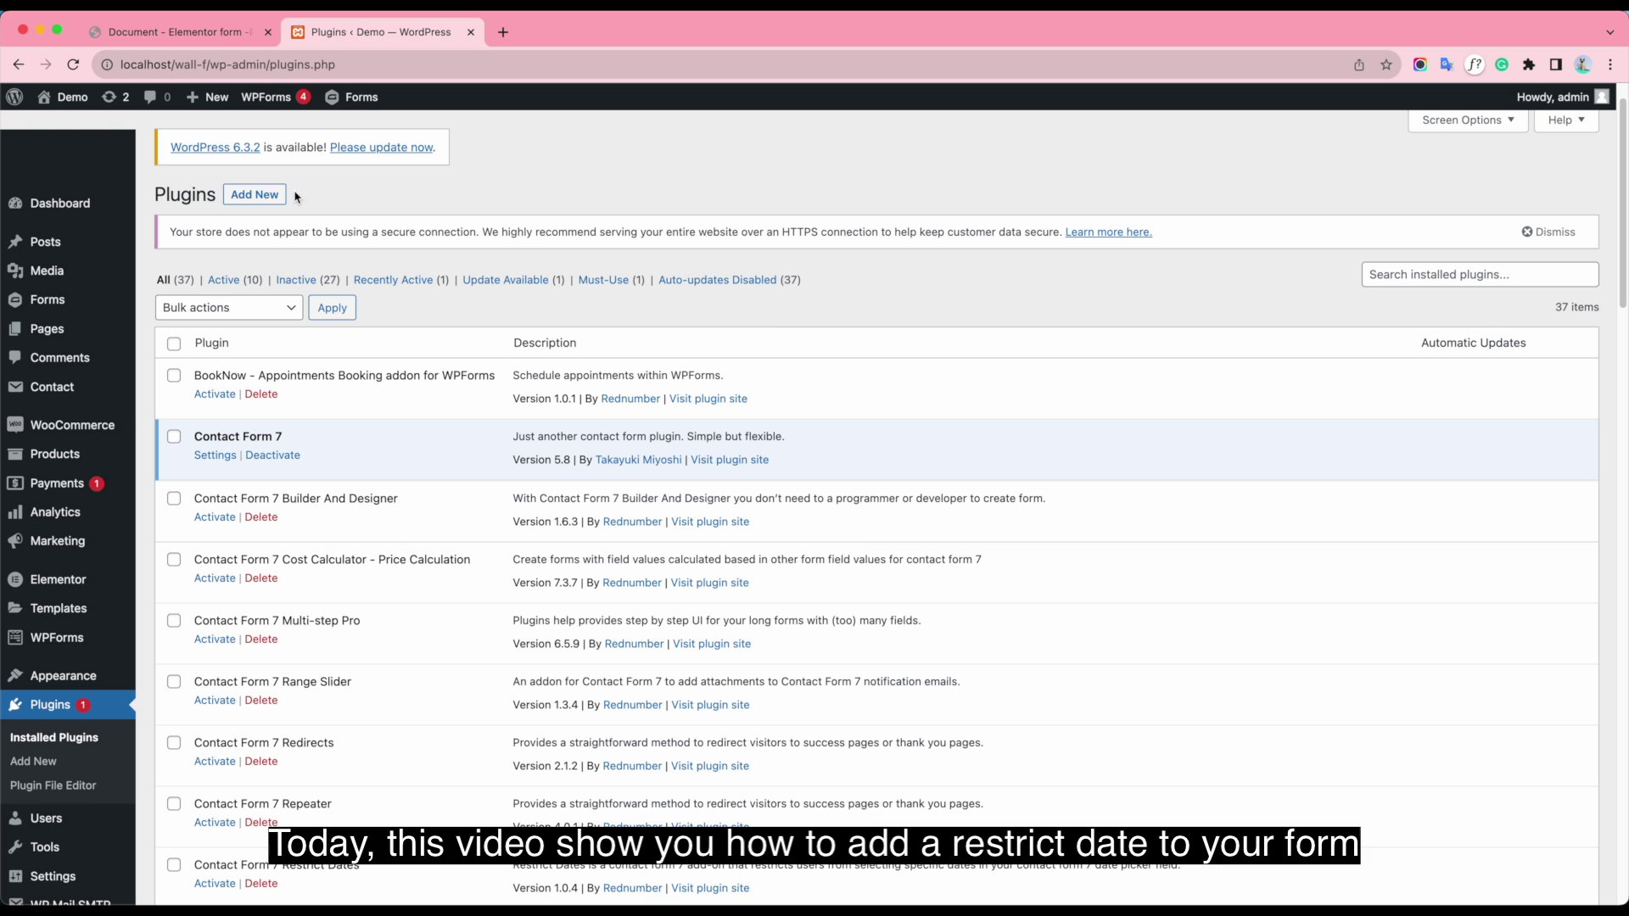
Step: Go to the Add New Plugins page from the installed Plugins list
{"action": "left_click", "coordinate": [272, 197]}
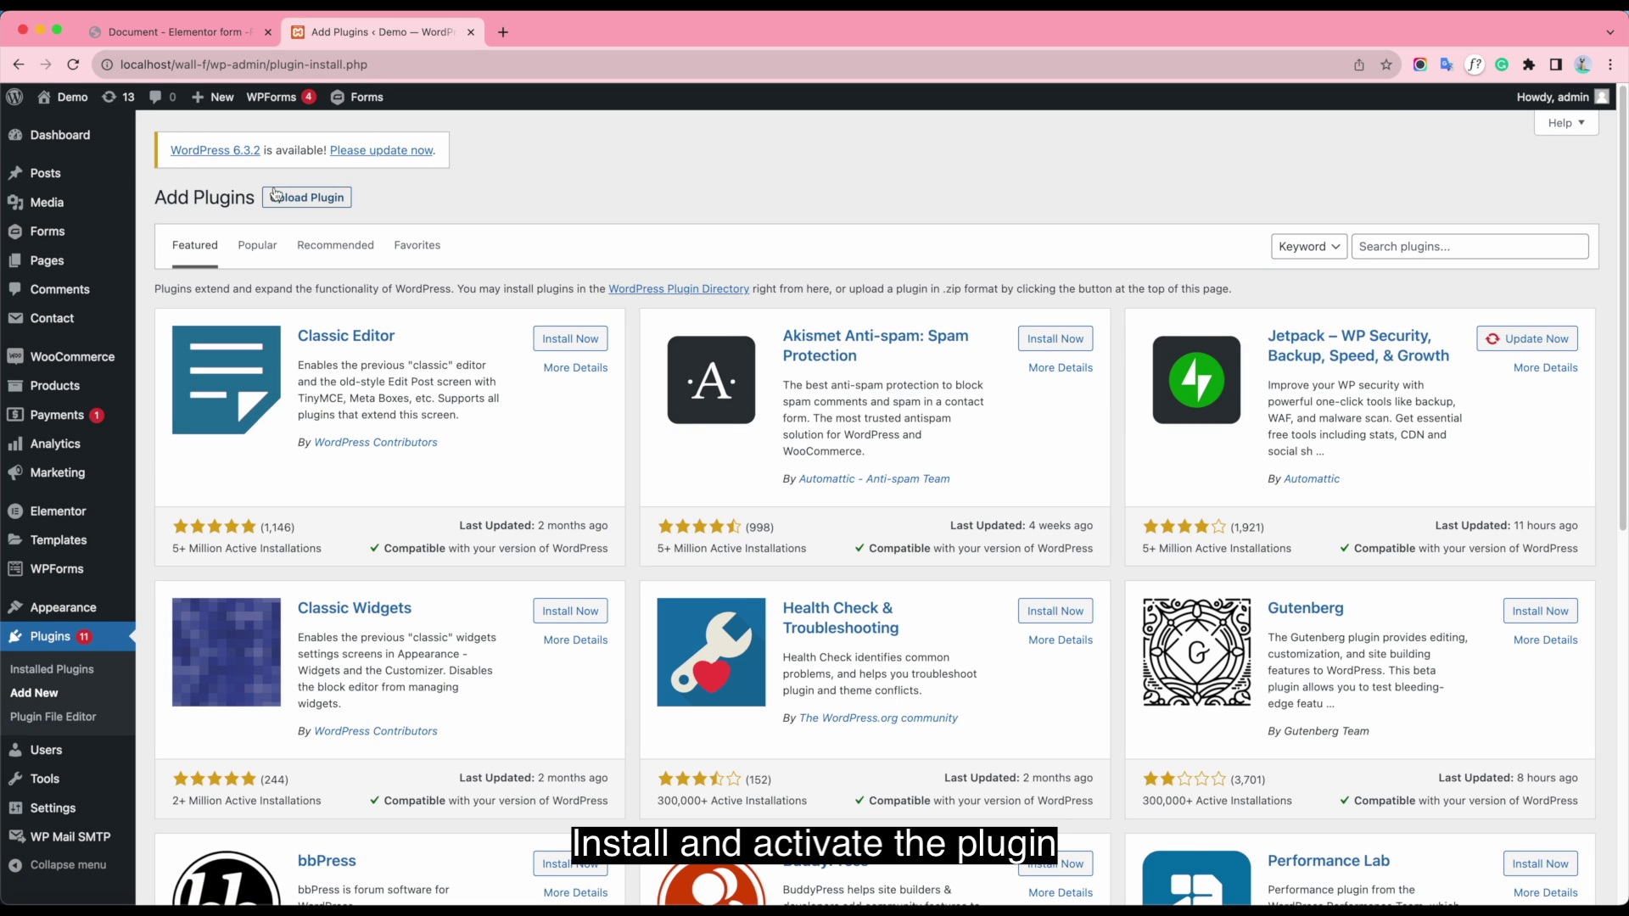
Step: Upload elementor-restrict-dates.zip from Dropbox > DATA > Elementor Form > v1.1.0 > plugin and install it
{"action": "left_click", "coordinate": [298, 200]}
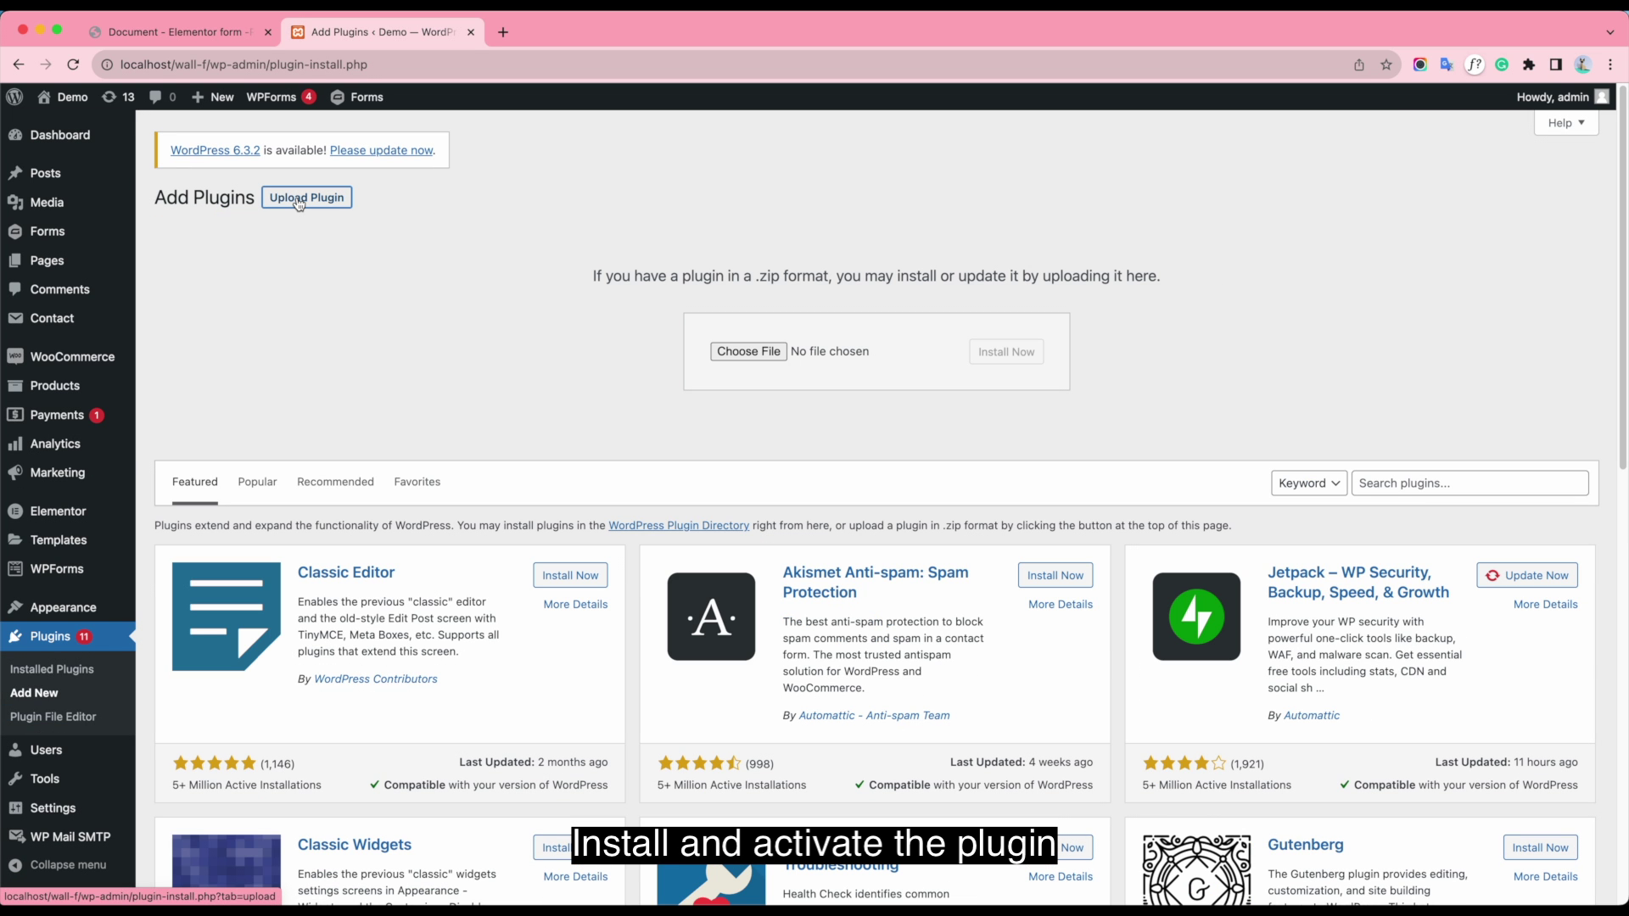
{"action": "left_click", "coordinate": [751, 351]}
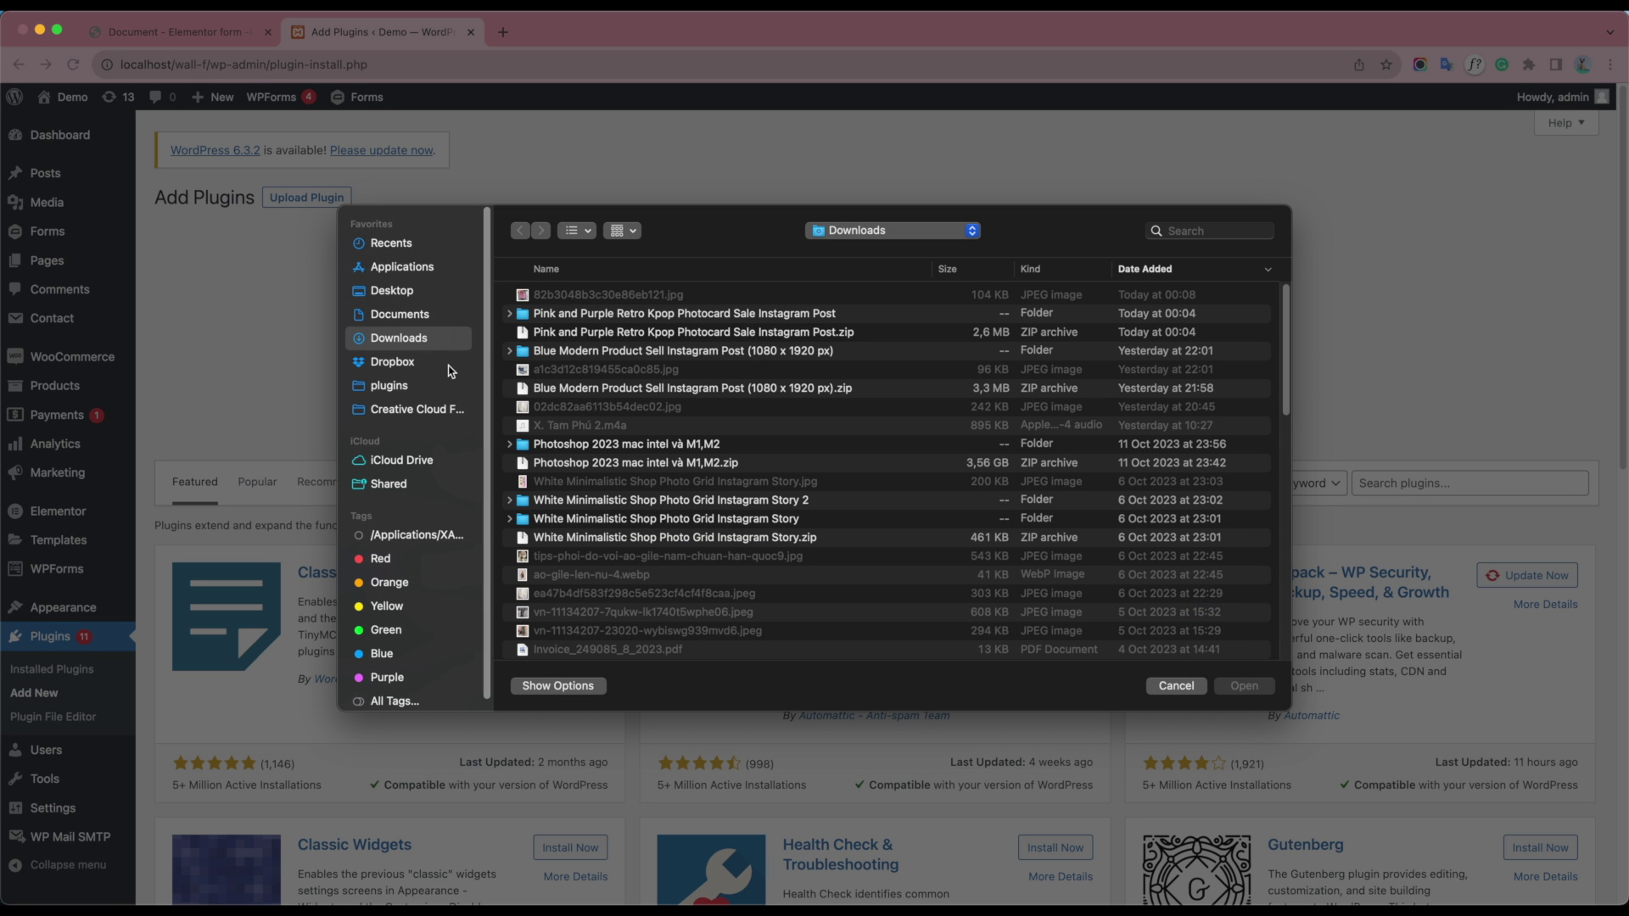
{"action": "left_click", "coordinate": [441, 364]}
{"action": "left_click", "coordinate": [582, 500]}
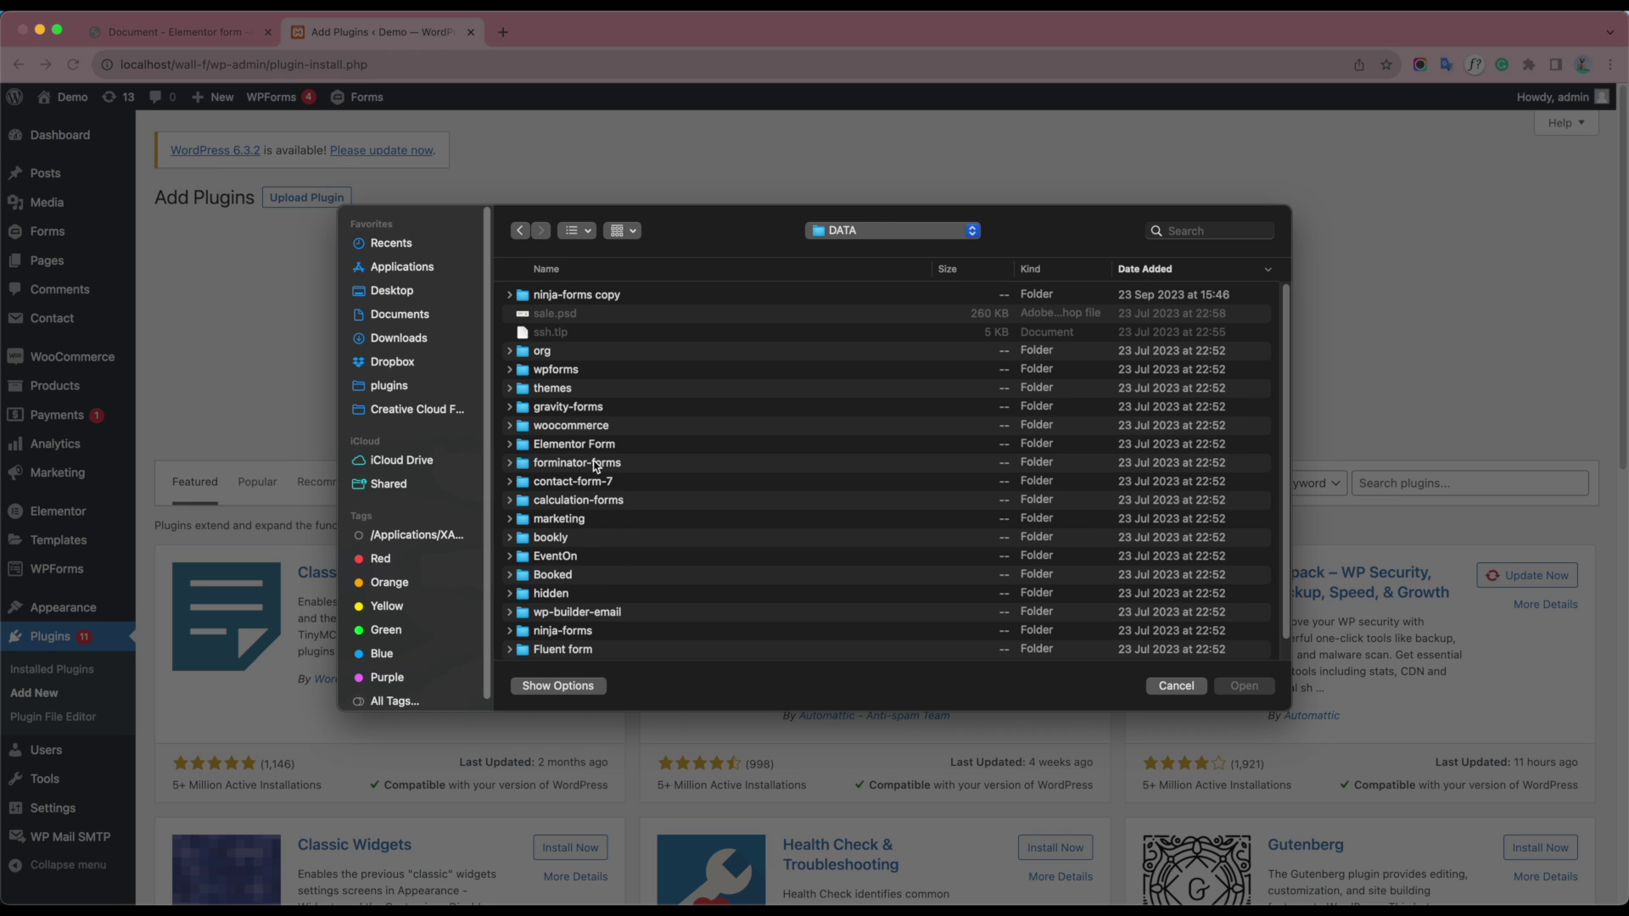
{"action": "double_click", "coordinate": [592, 444]}
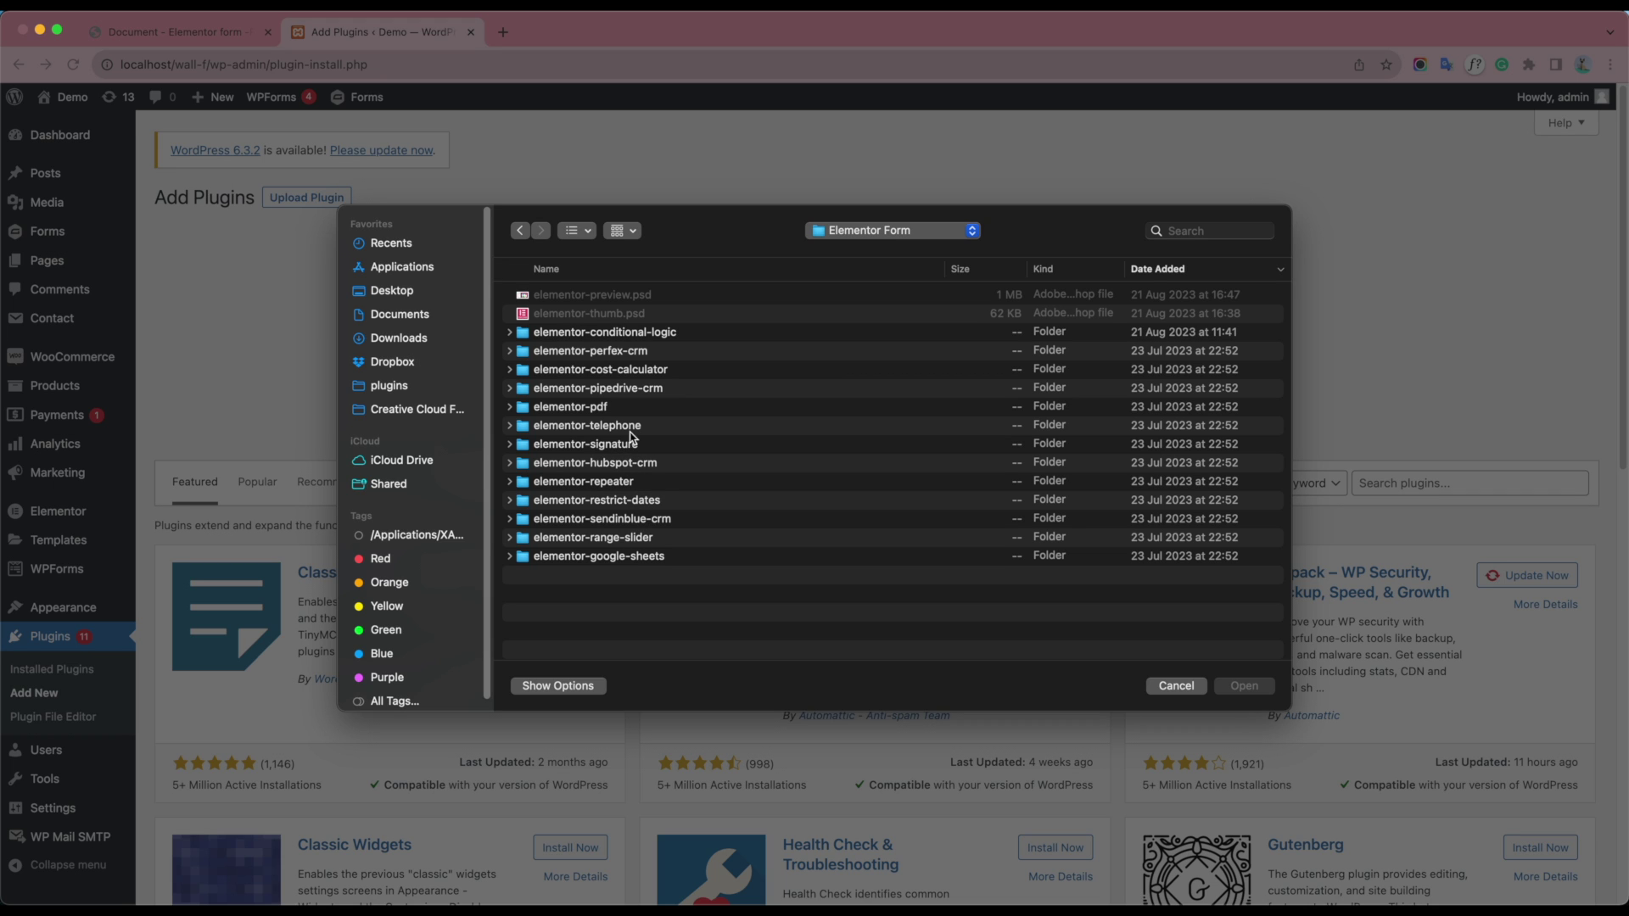
{"action": "double_click", "coordinate": [645, 500]}
{"action": "double_click", "coordinate": [582, 370]}
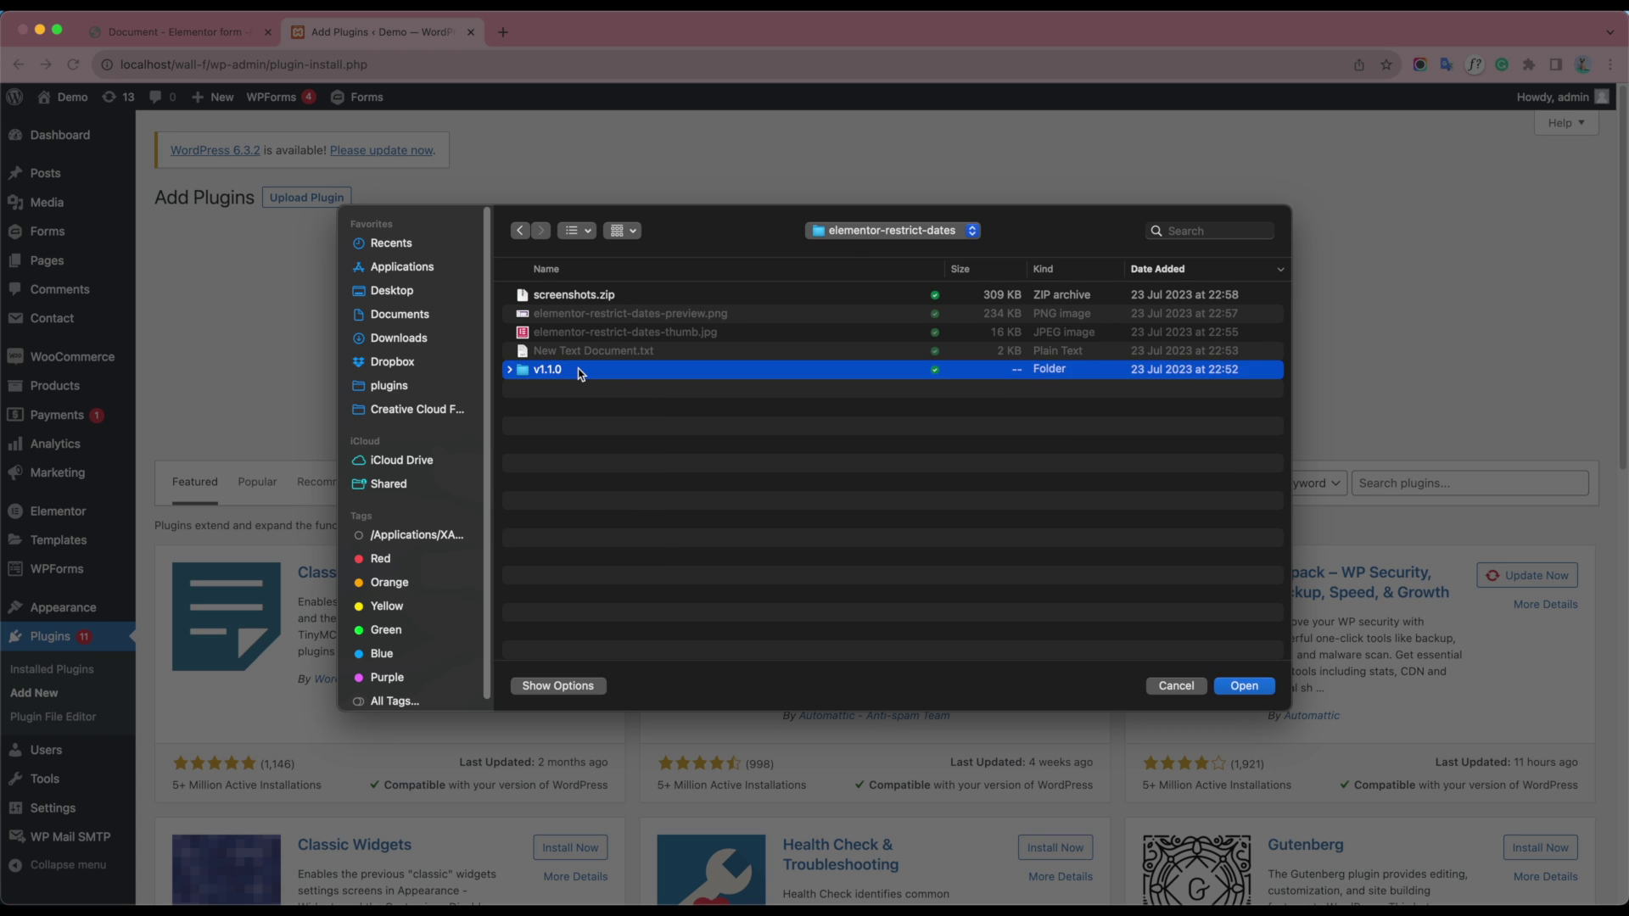
{"action": "double_click", "coordinate": [606, 334]}
{"action": "double_click", "coordinate": [624, 297]}
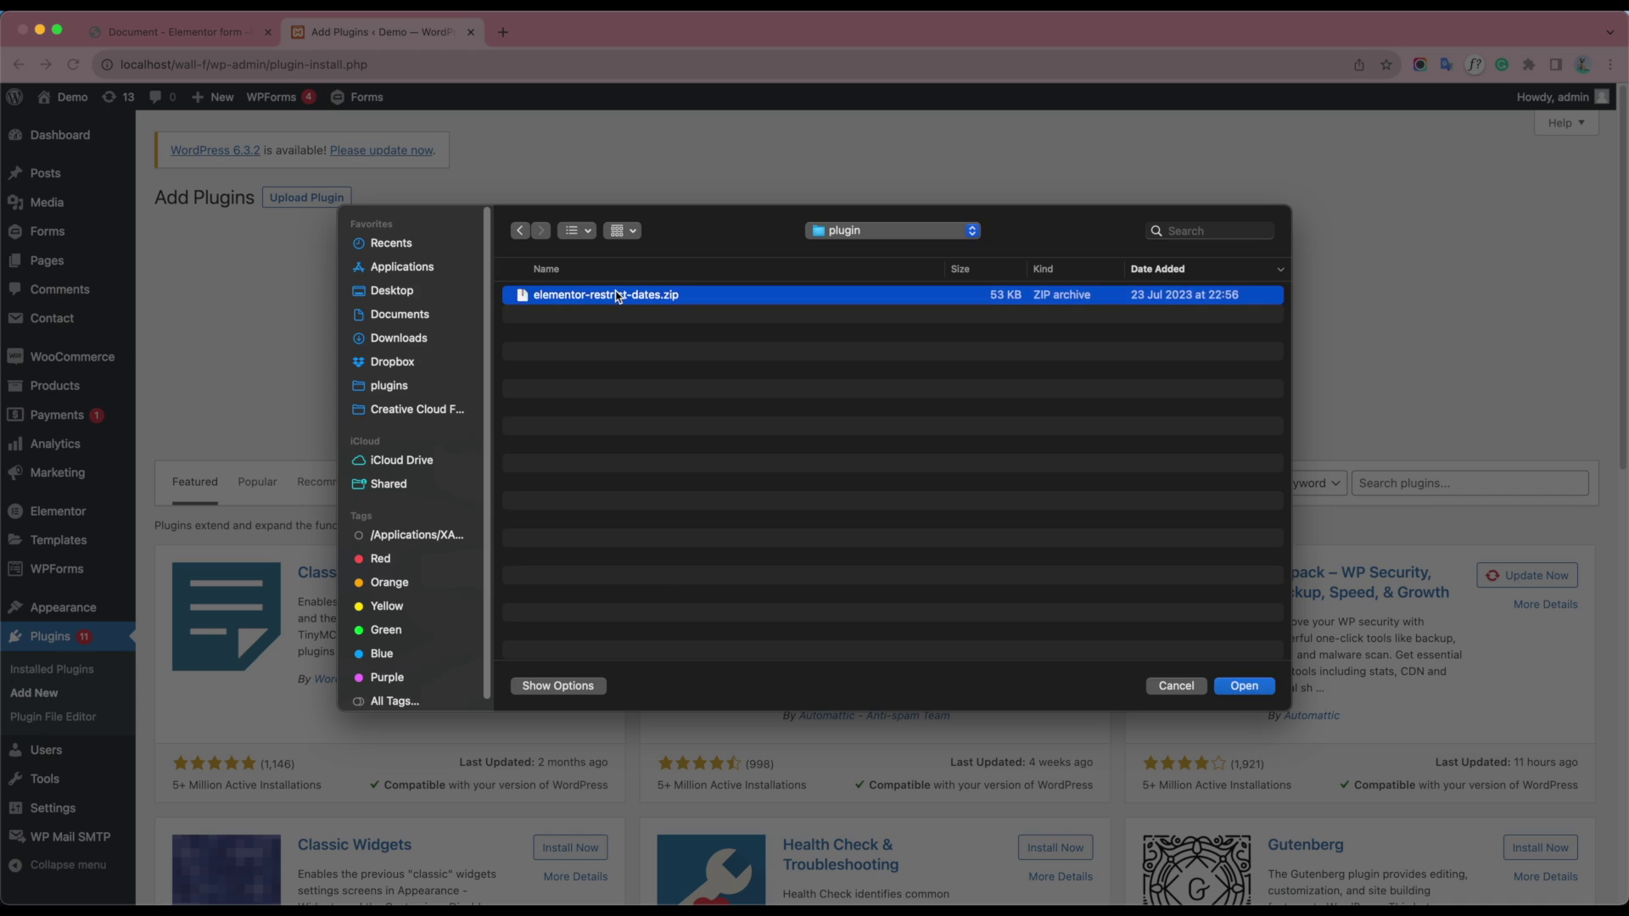
{"action": "left_click", "coordinate": [1029, 359]}
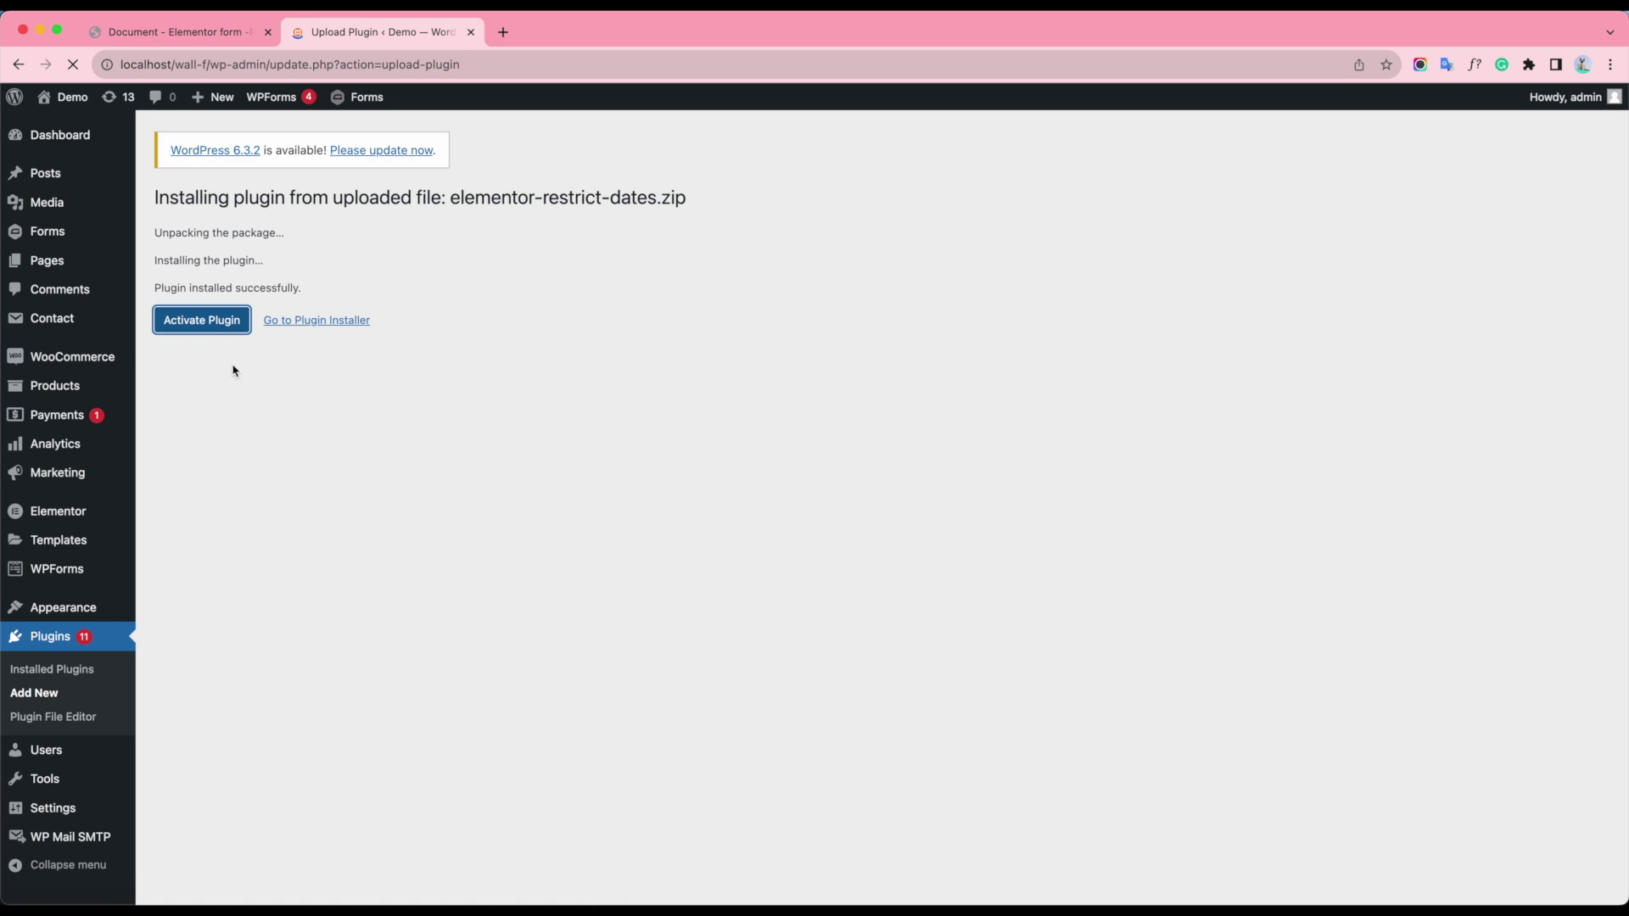
Step: Open a new page editor from Pages > Add New in a separate browser tab
{"action": "scroll", "coordinate": [395, 450], "scroll_direction": "down", "scroll_amount": 15}
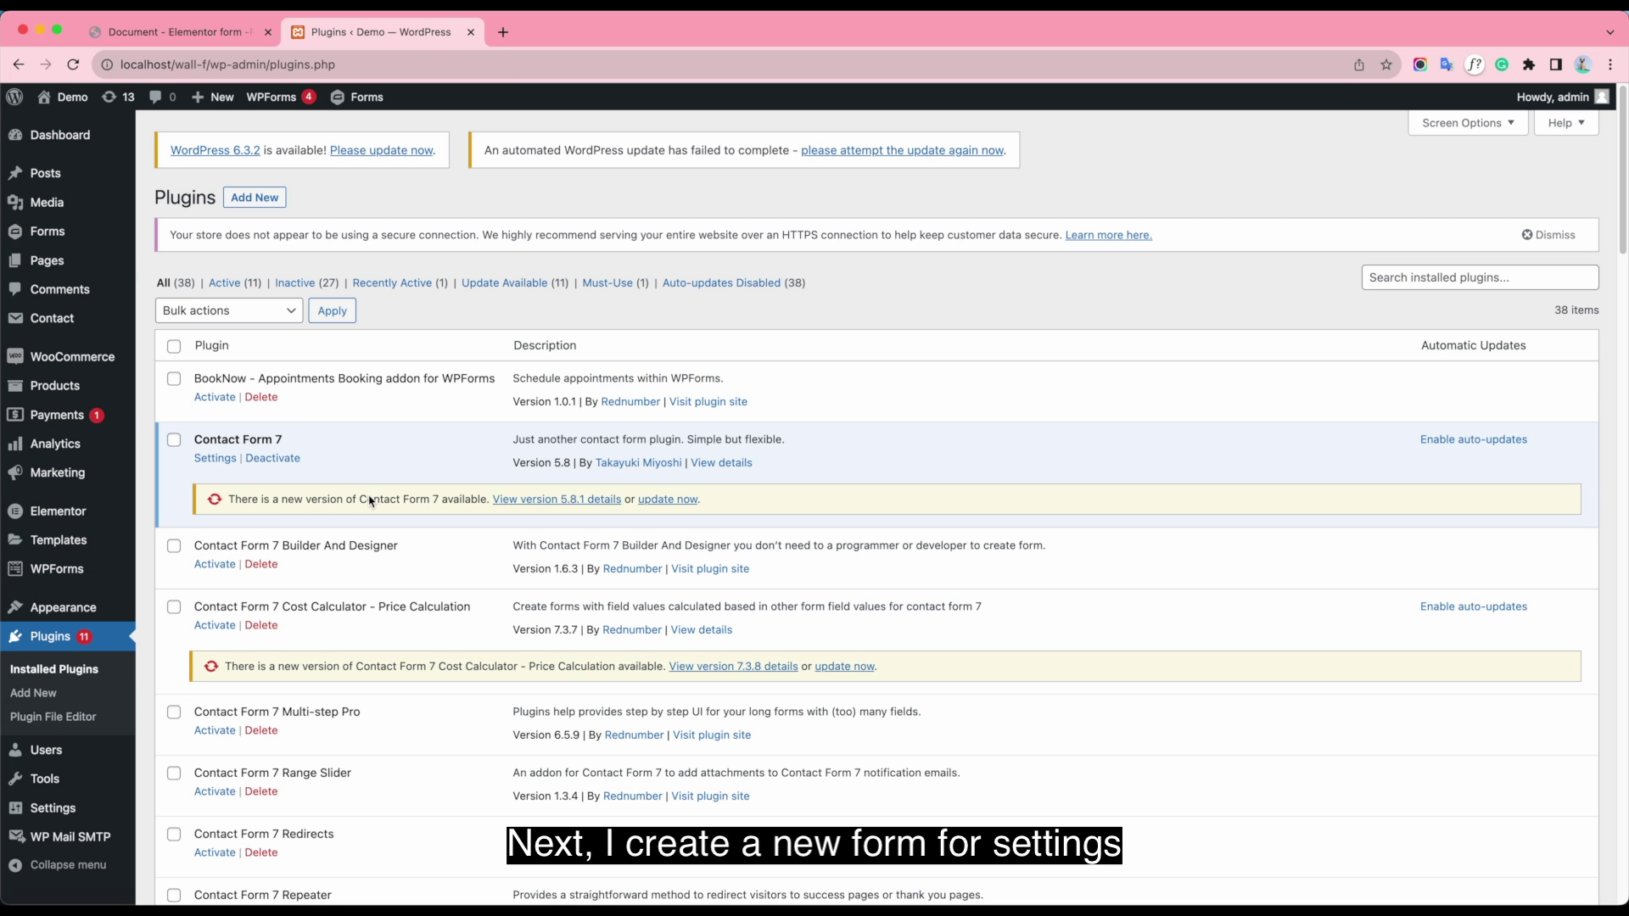
{"action": "mouse_move", "coordinate": [79, 260]}
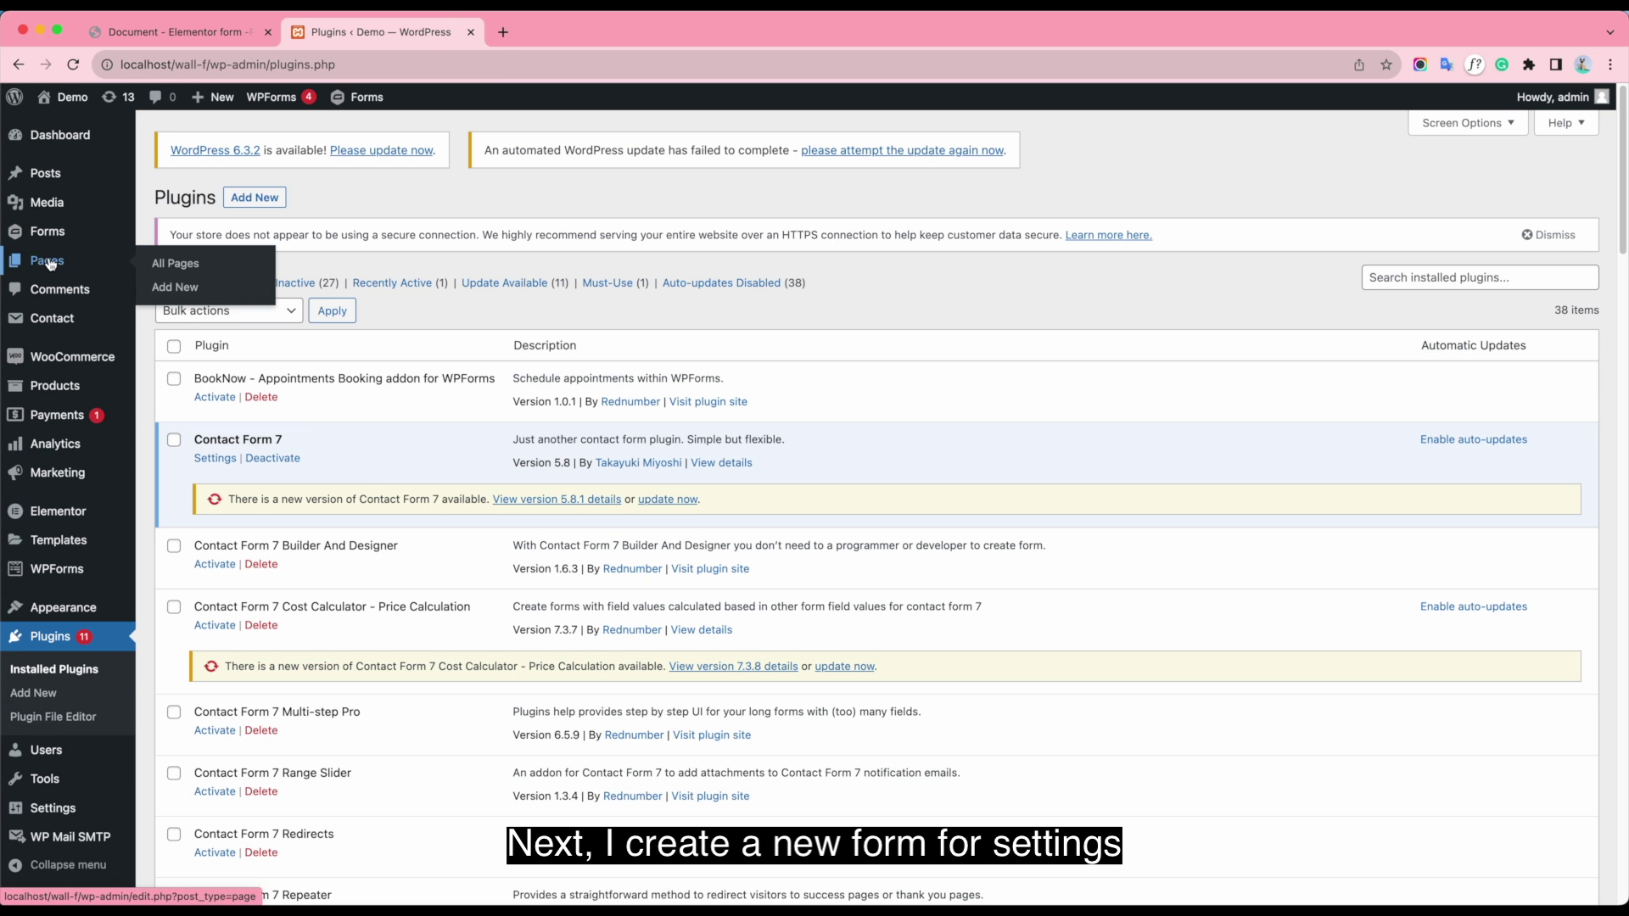
{"action": "right_click", "coordinate": [161, 287]}
{"action": "left_click", "coordinate": [270, 296]}
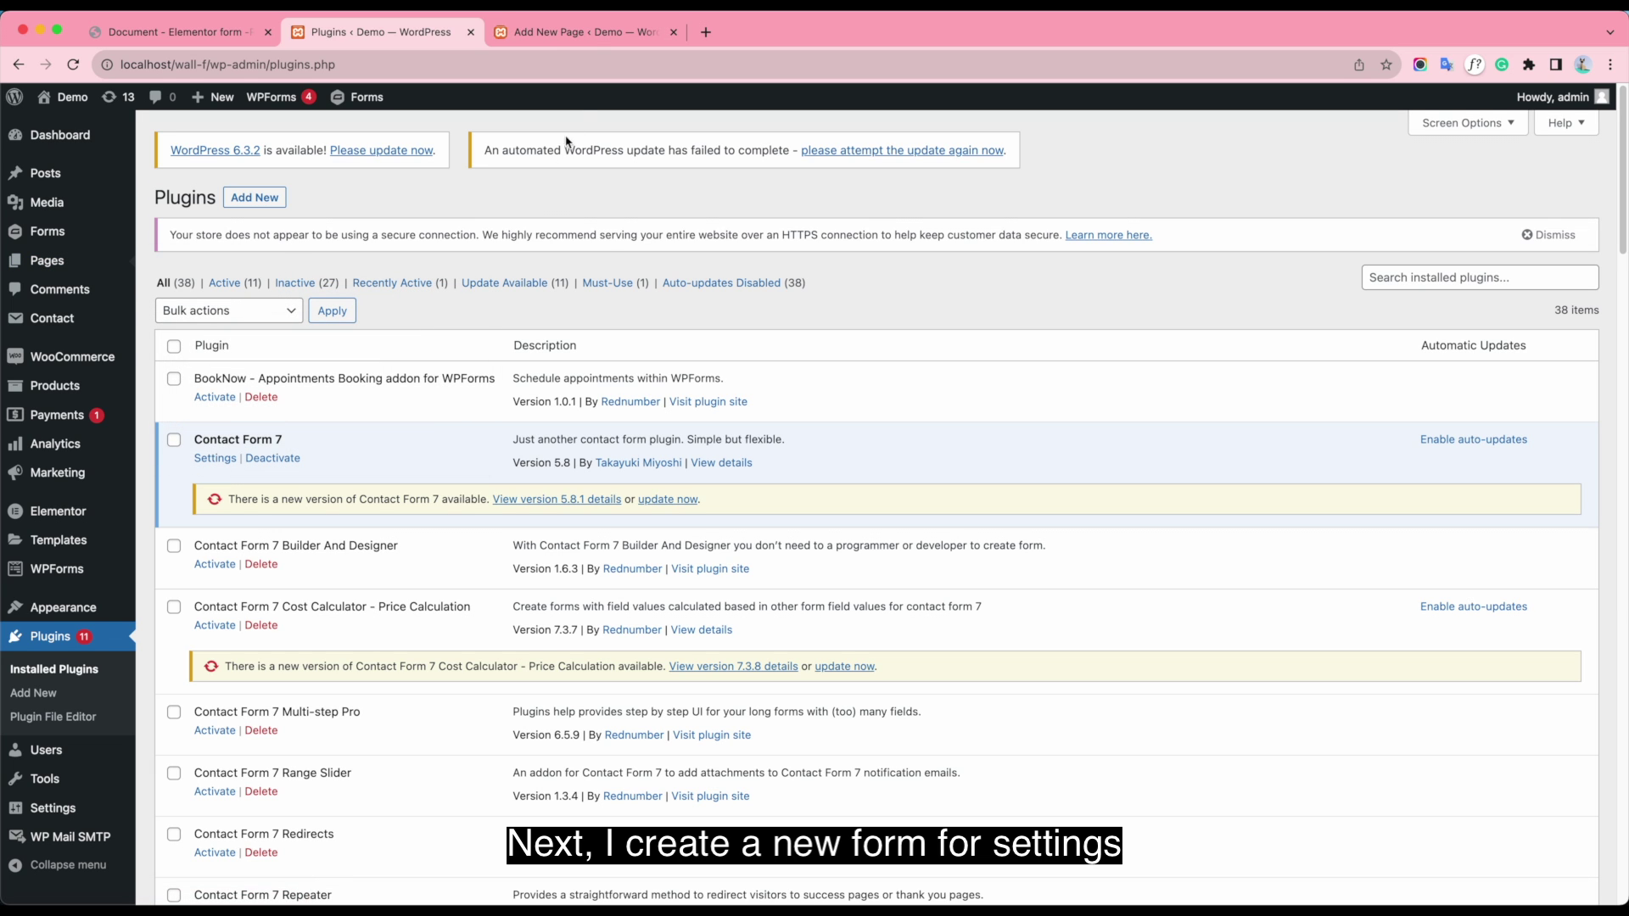
{"action": "left_click", "coordinate": [585, 34]}
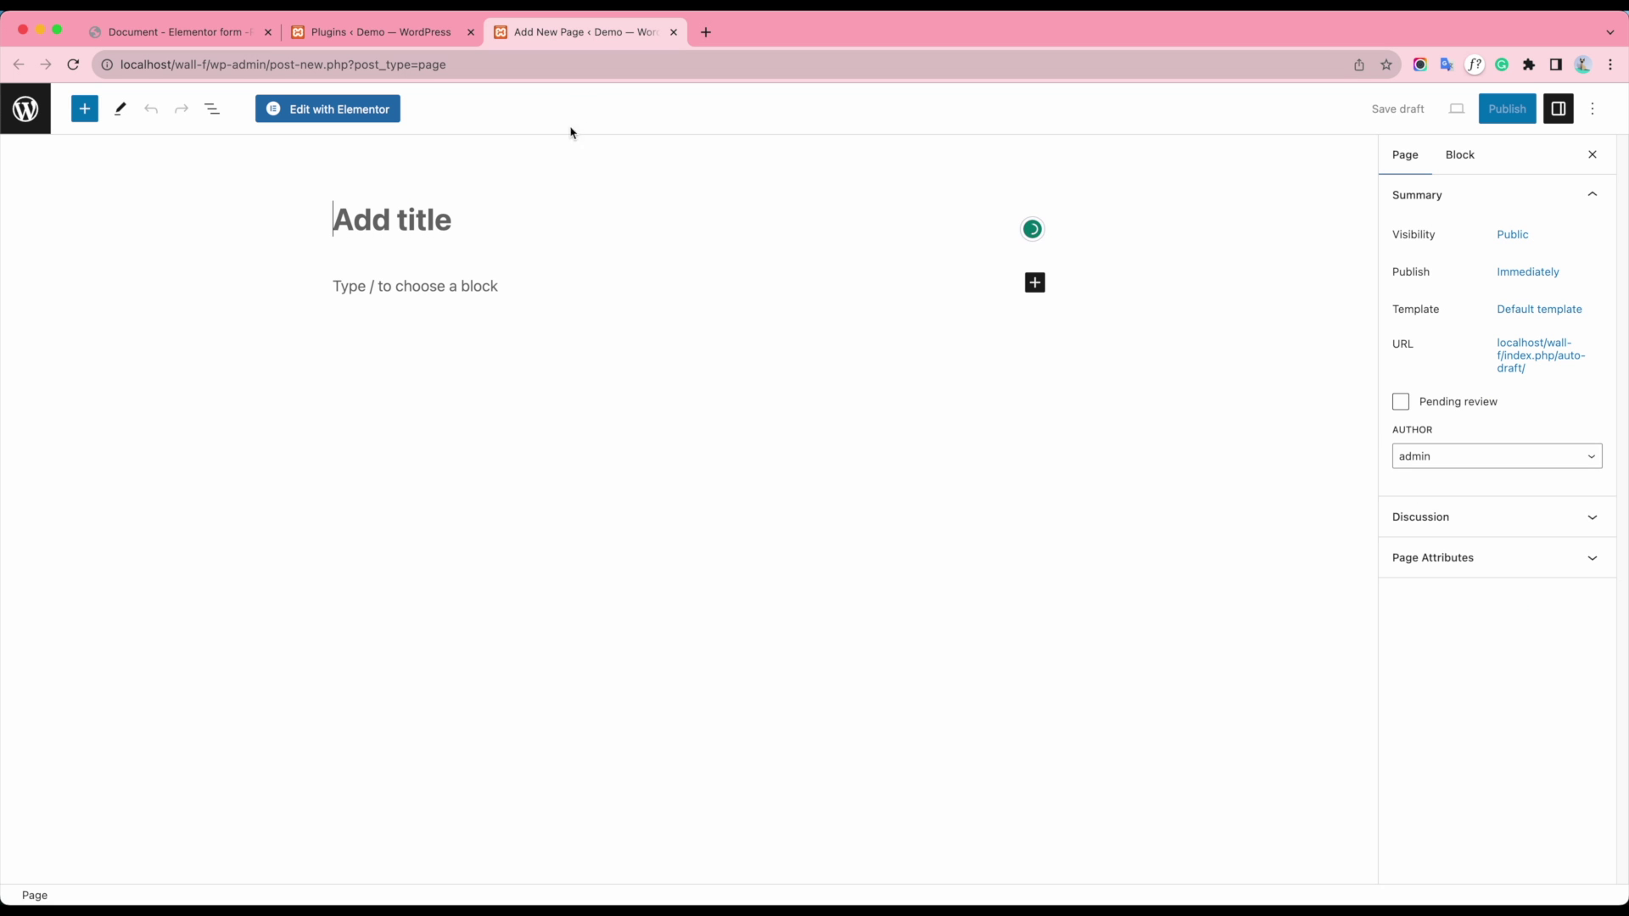
Step: Title the page 'Demo - Elementor forms - Restrict date' and open it with Elementor
{"action": "left_click", "coordinate": [431, 205]}
{"action": "type", "text": "Demo "}
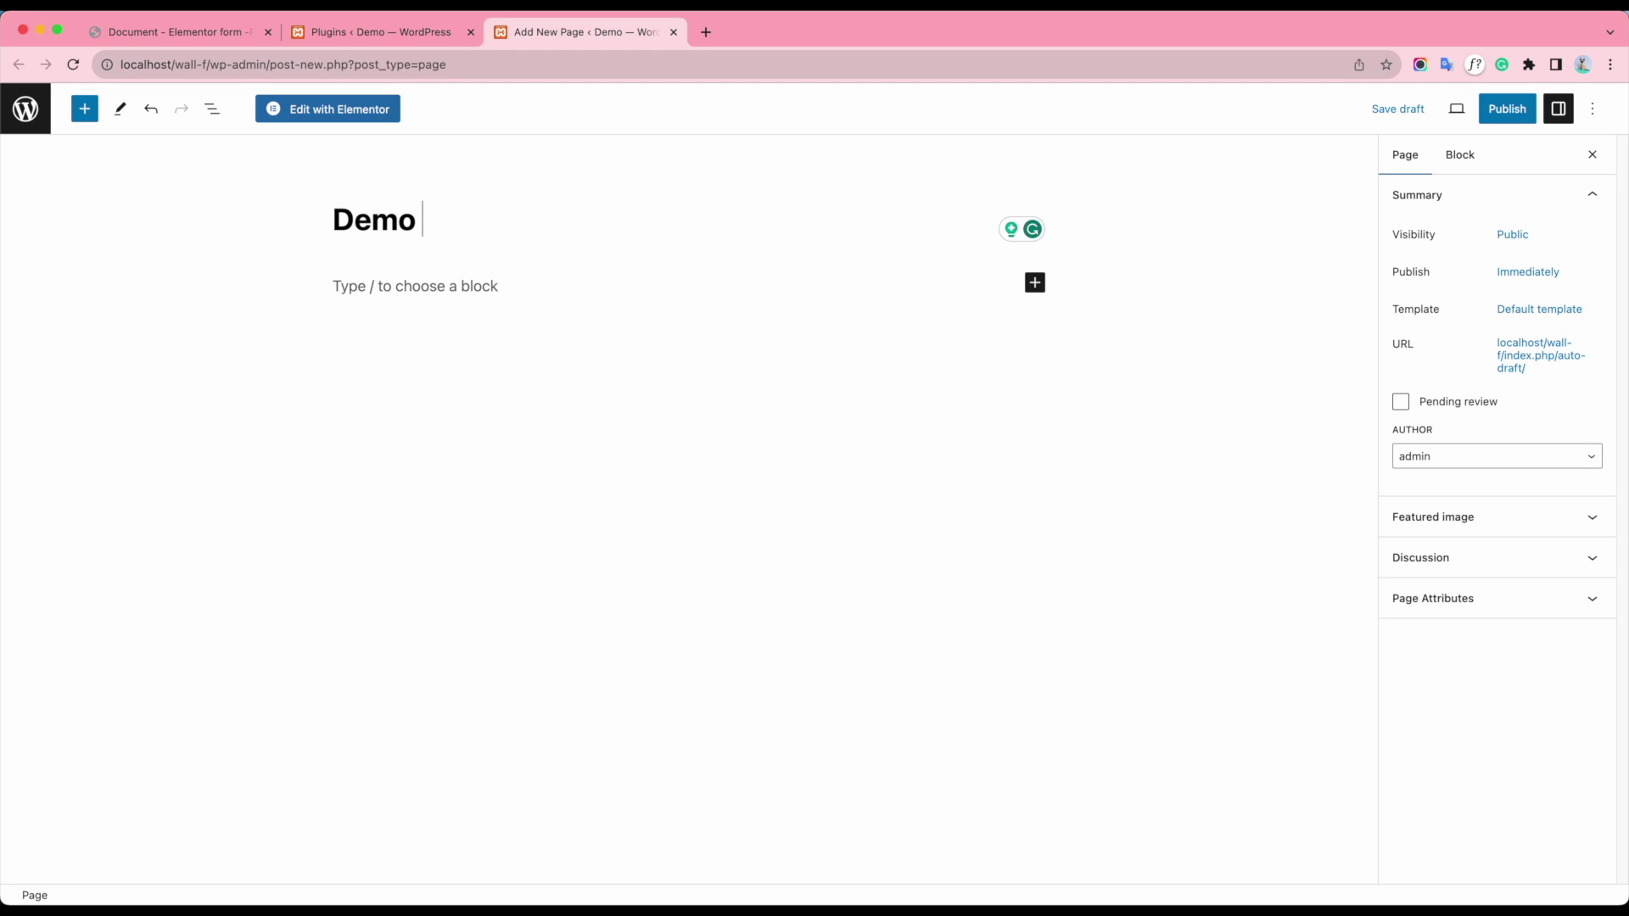
{"action": "type", "text": "- Elementor for"}
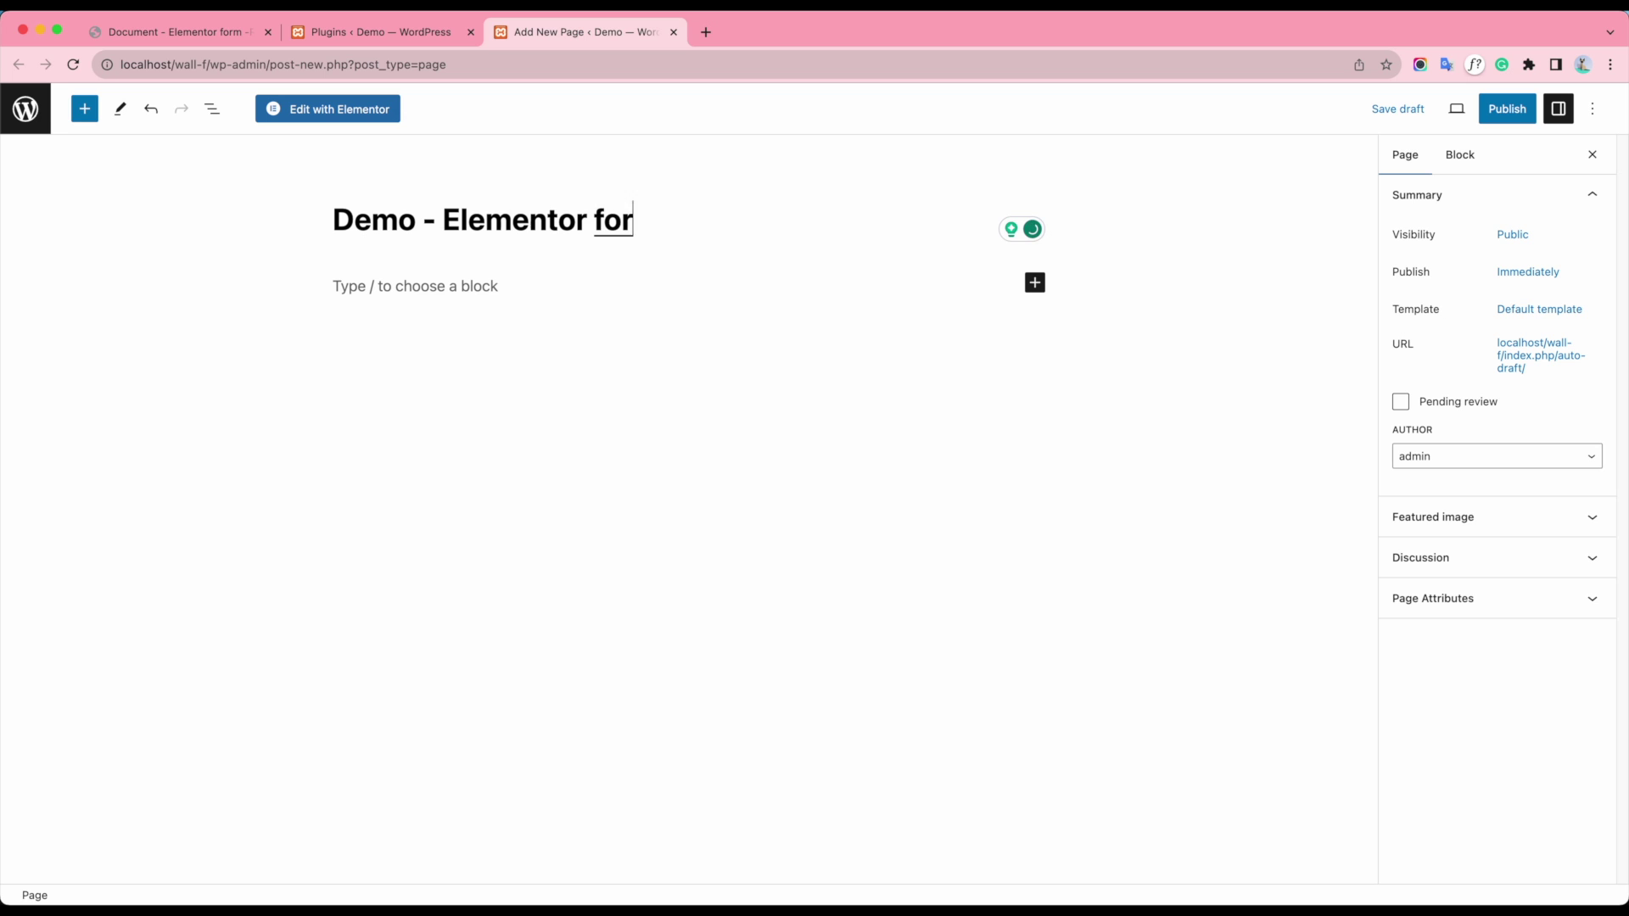
{"action": "type", "text": "ms - Re"}
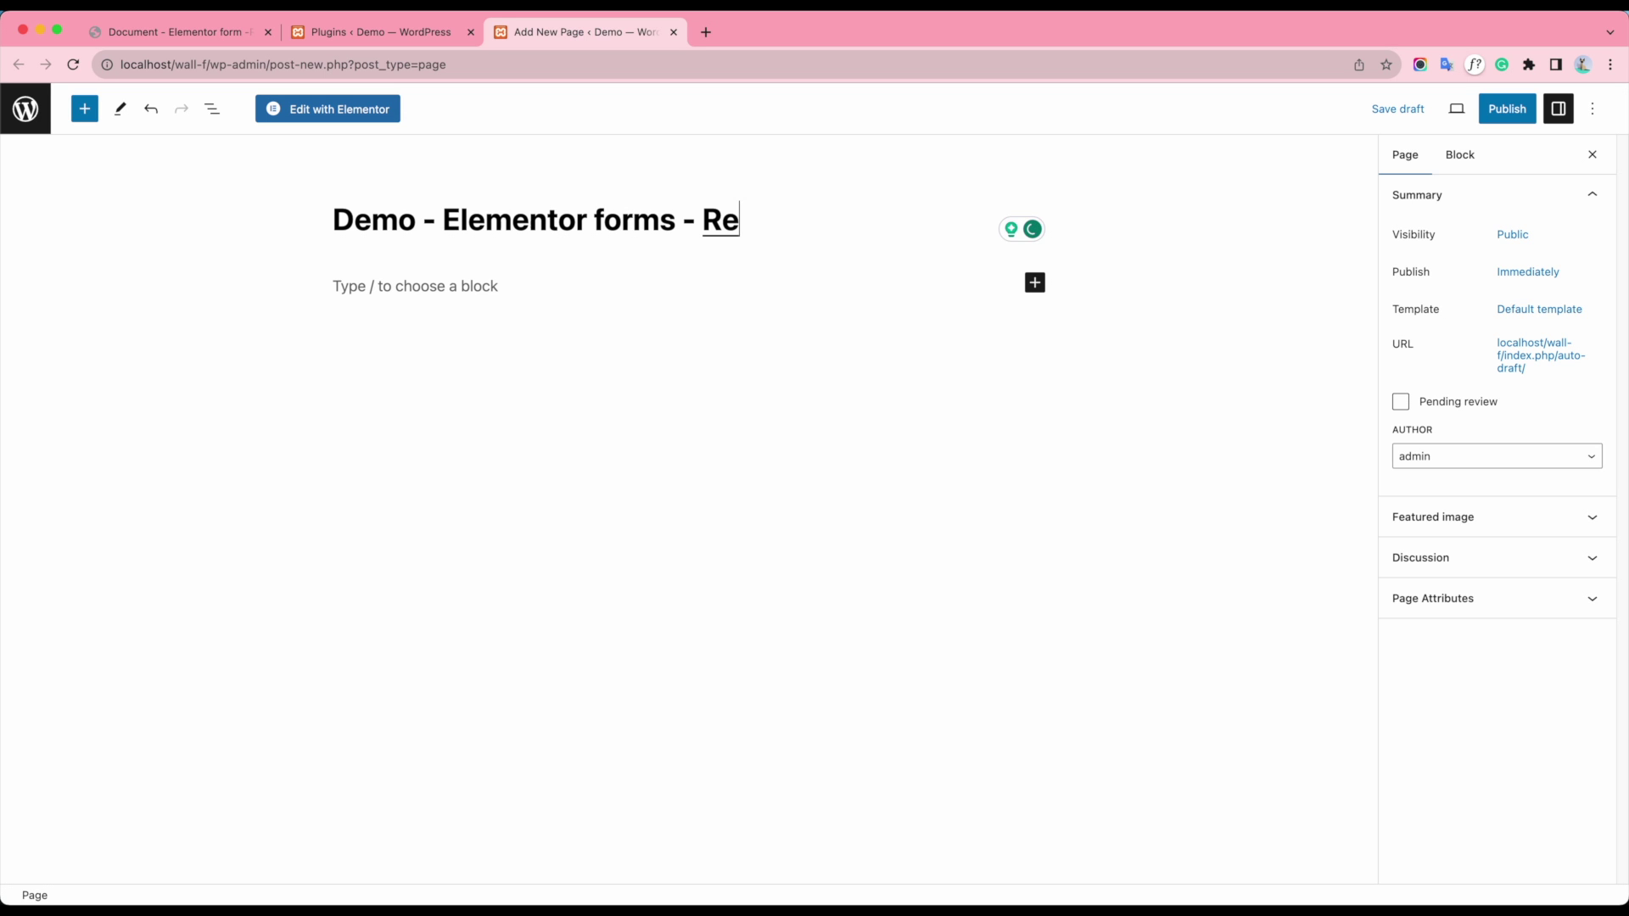
{"action": "type", "text": "s"}
{"action": "type", "text": "trict"}
{"action": "type", "text": " dat"}
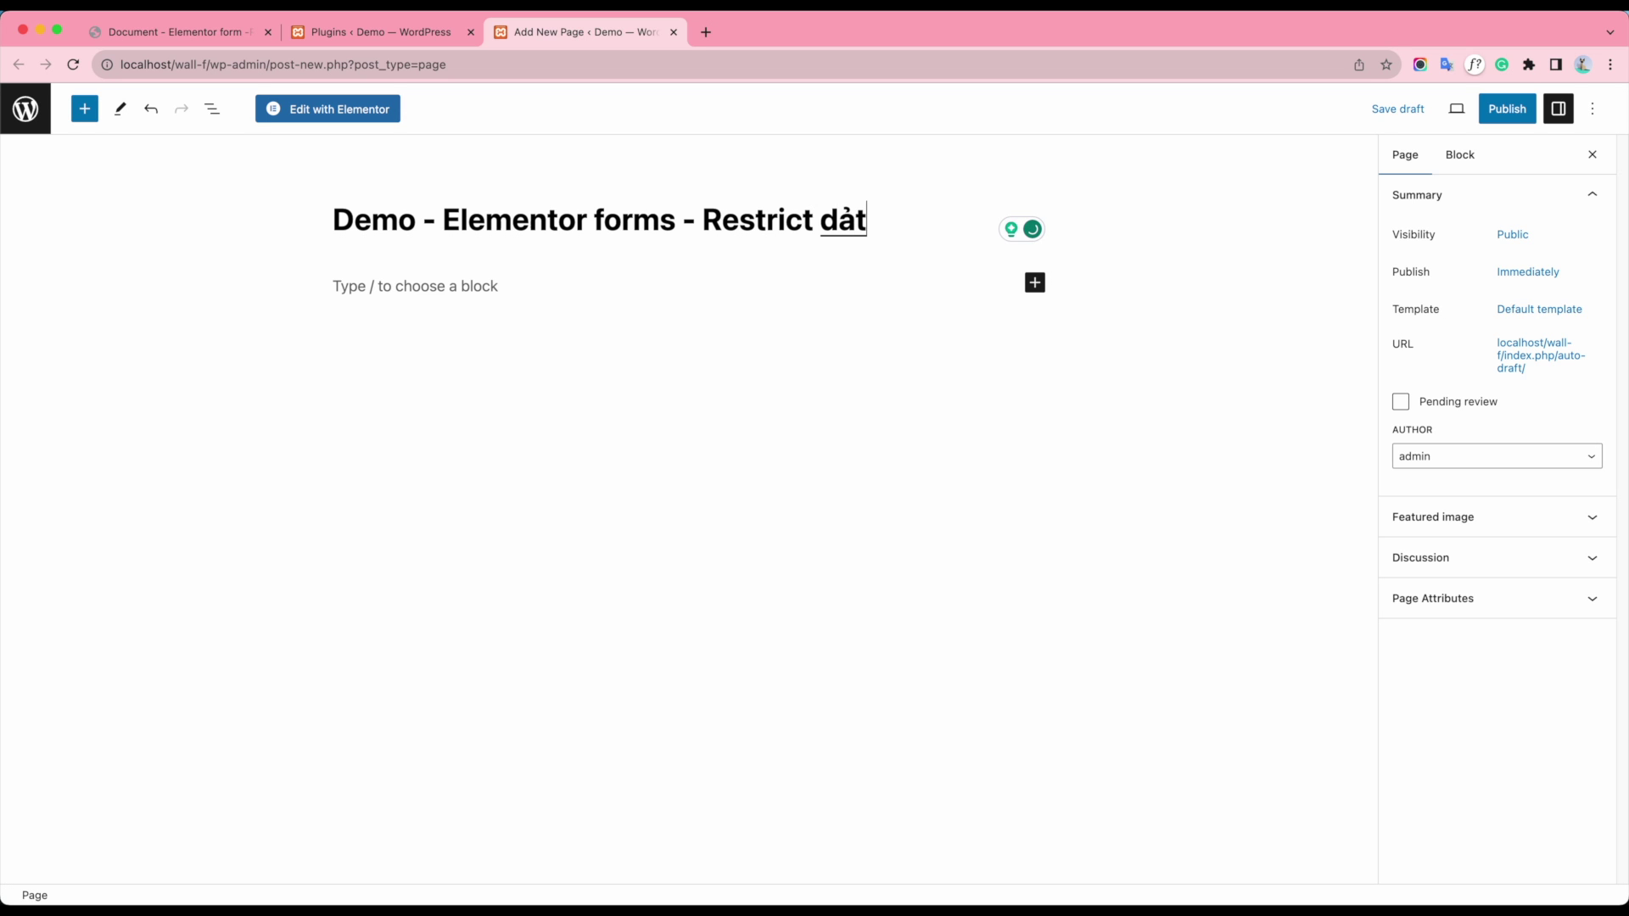
{"action": "key", "text": "BackSpace"}
{"action": "key", "text": "BackSpace"}
{"action": "type", "text": "ate"}
{"action": "left_click", "coordinate": [365, 108]}
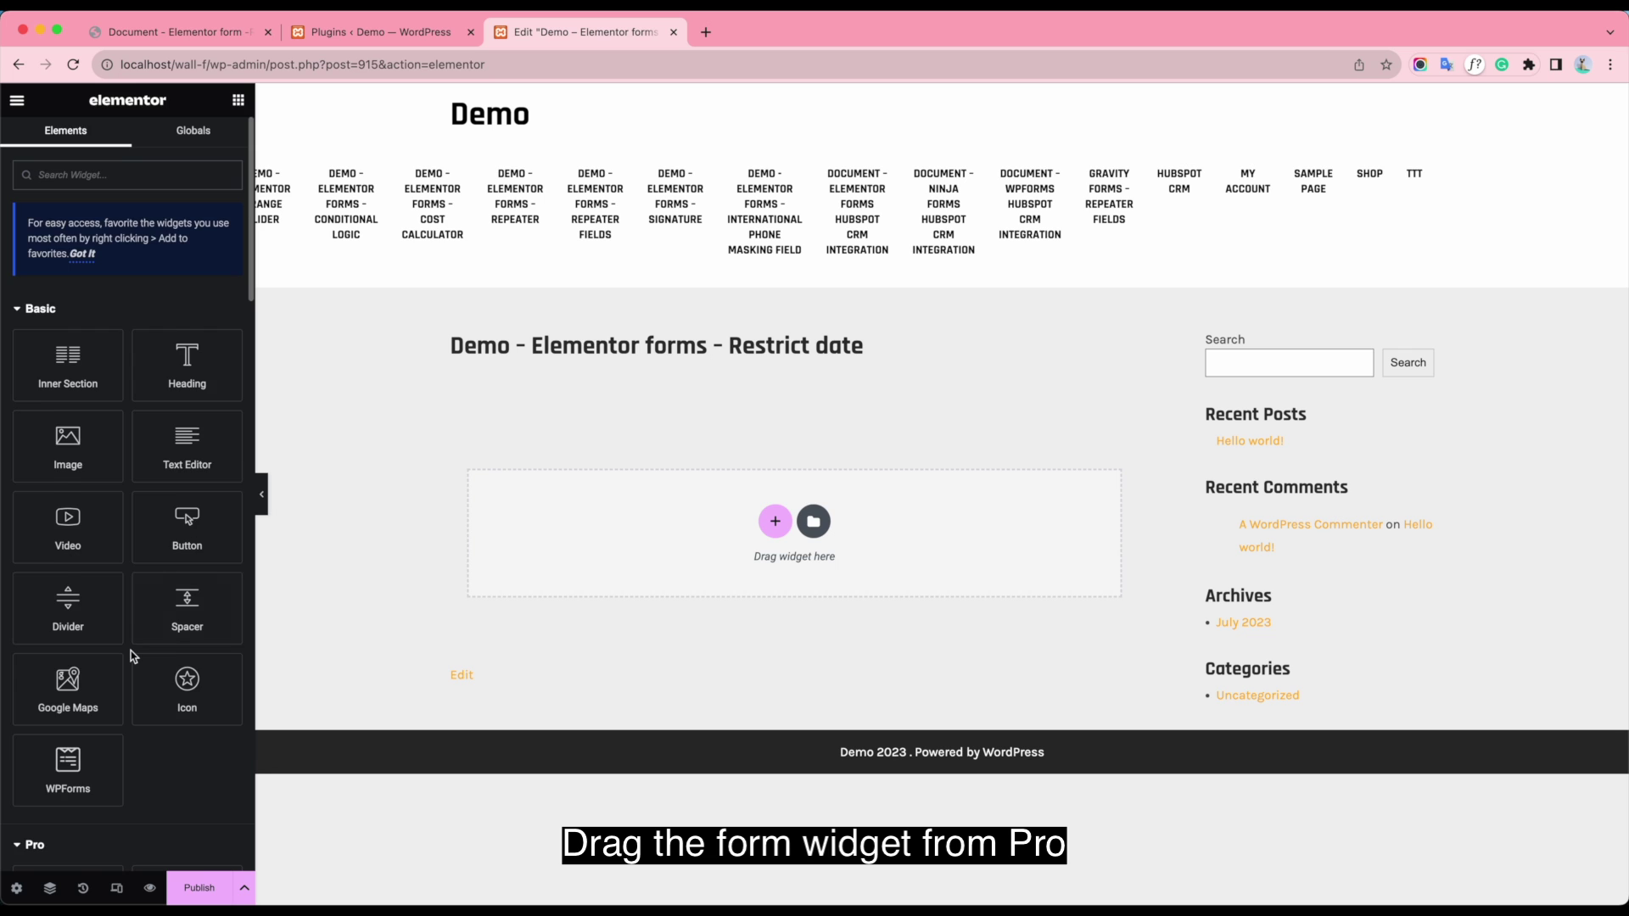
Step: Drag the Pro Form widget into the page's empty section
{"action": "scroll", "coordinate": [131, 653], "scroll_direction": "down", "scroll_amount": 5}
{"action": "scroll", "coordinate": [131, 650], "scroll_direction": "down", "scroll_amount": 1}
{"action": "left_click_drag", "start_coordinate": [174, 627], "coordinate": [735, 551]}
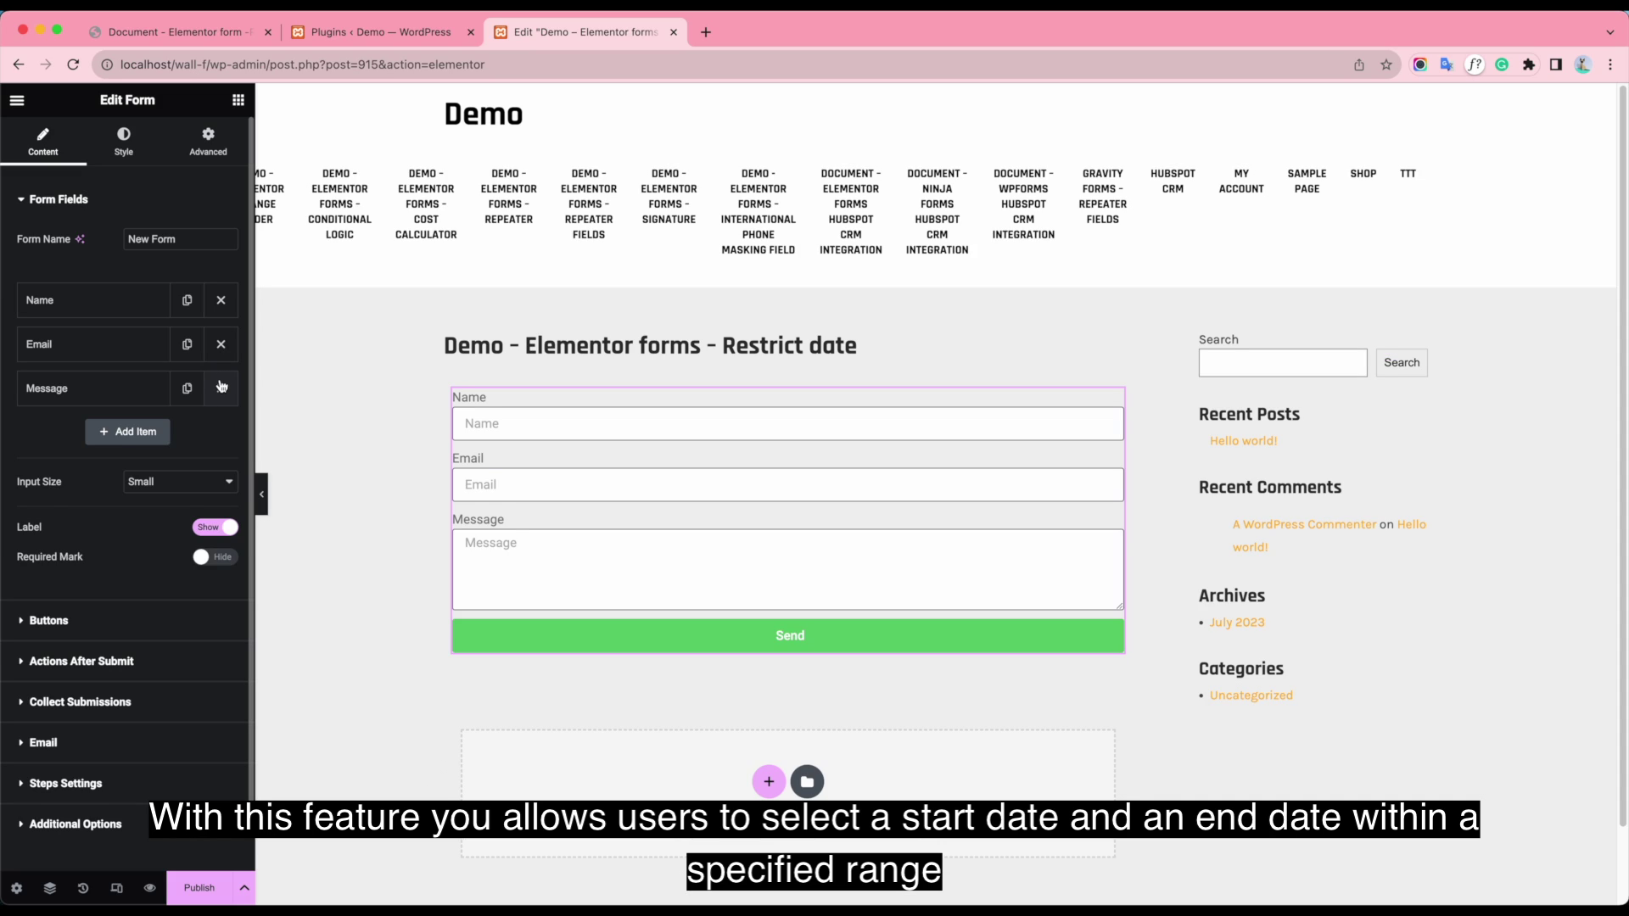
Step: Delete the Message and Email fields and make the Name field a Restrict Date type
{"action": "left_click", "coordinate": [223, 387]}
{"action": "left_click", "coordinate": [226, 355]}
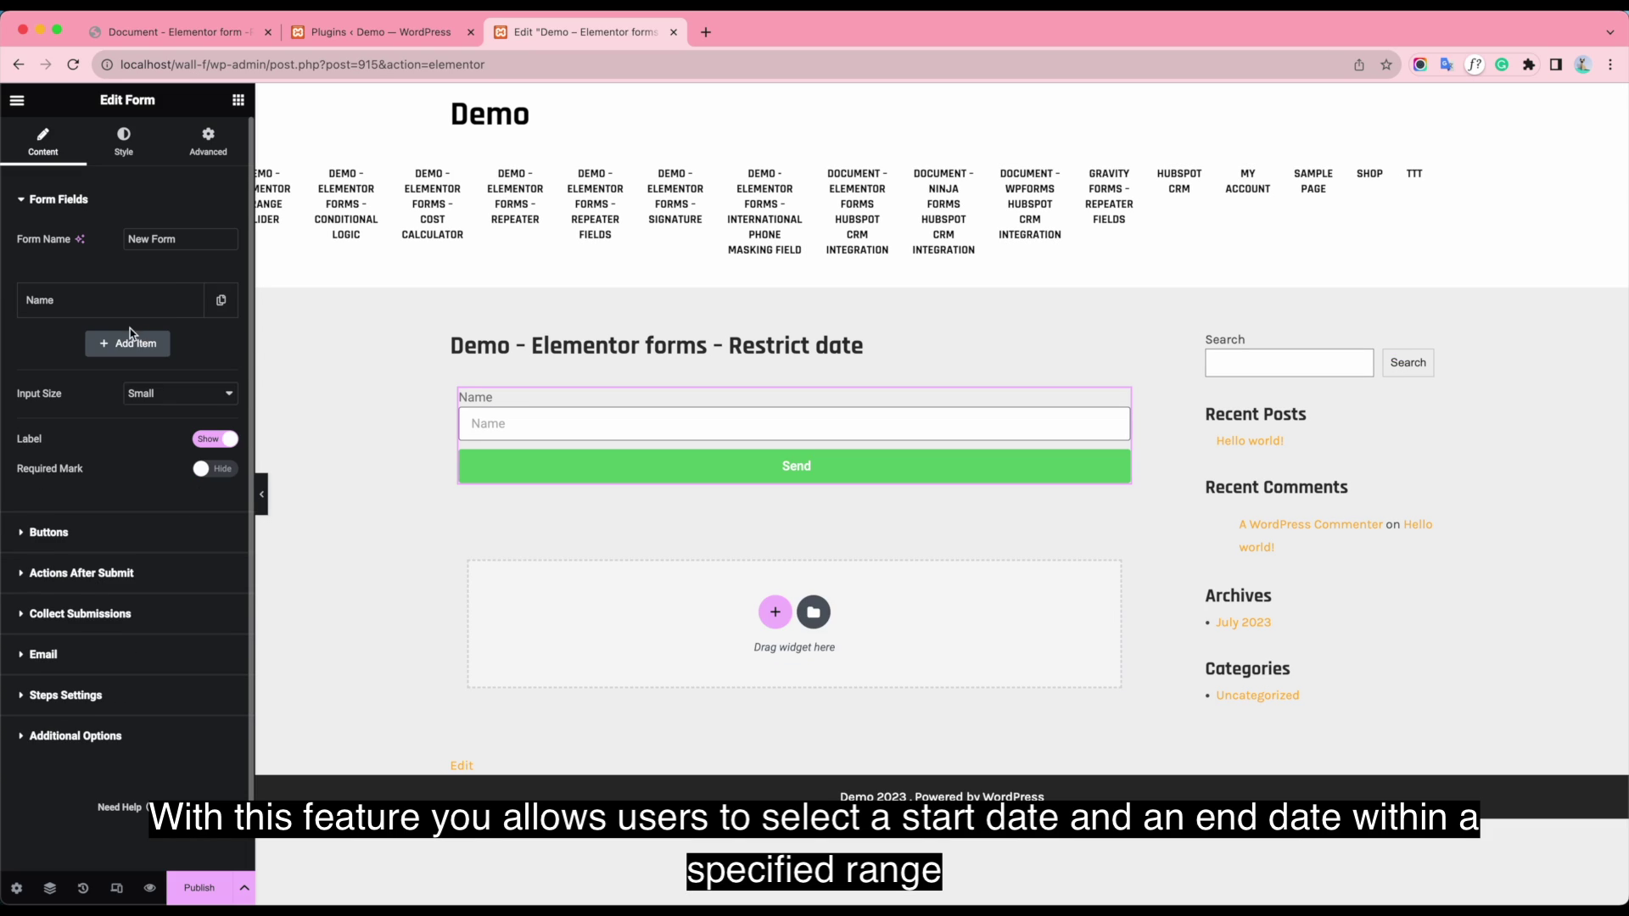
{"action": "left_click", "coordinate": [128, 301]}
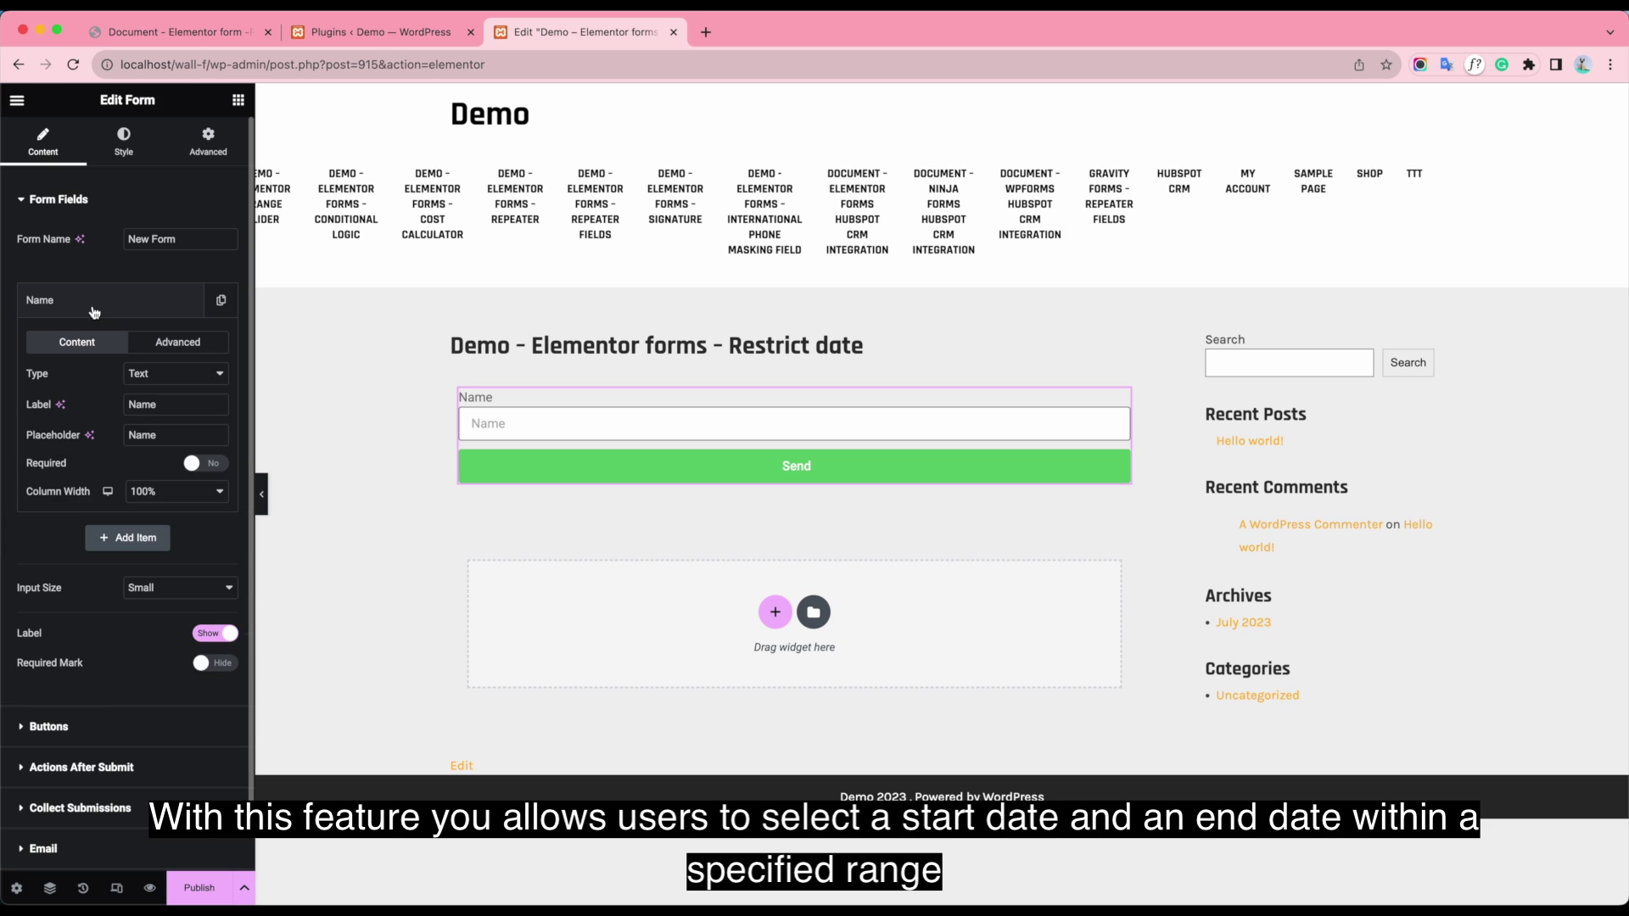
{"action": "left_click", "coordinate": [174, 376]}
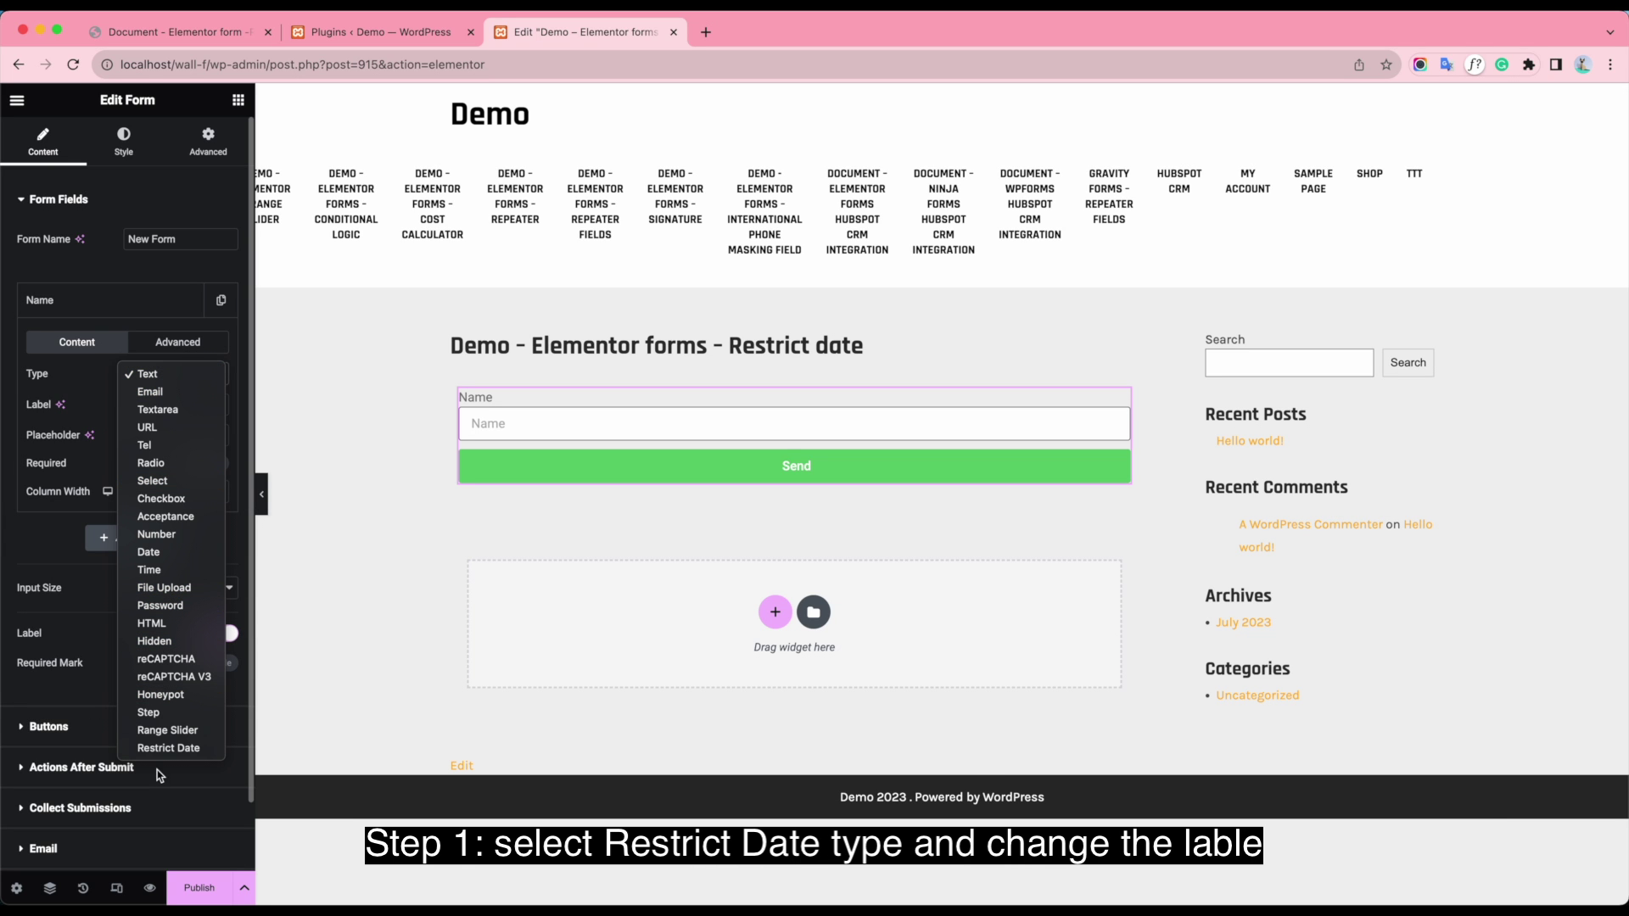
{"action": "left_click", "coordinate": [207, 750]}
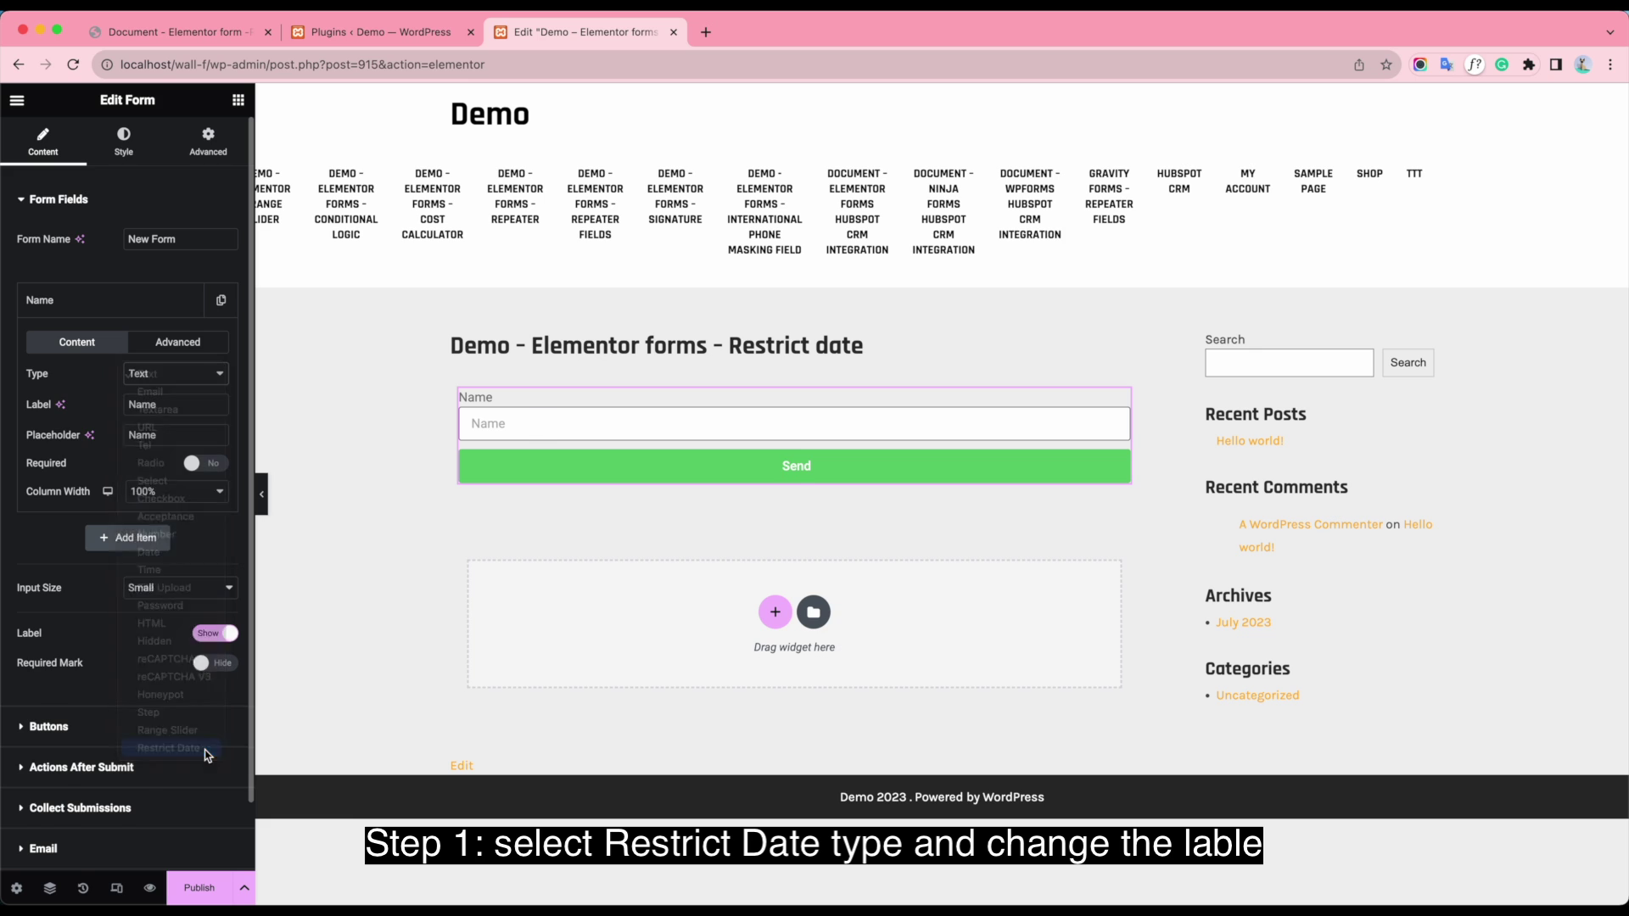
Step: Label the Restrict Date field 'Next appointment'
{"action": "double_click", "coordinate": [142, 404]}
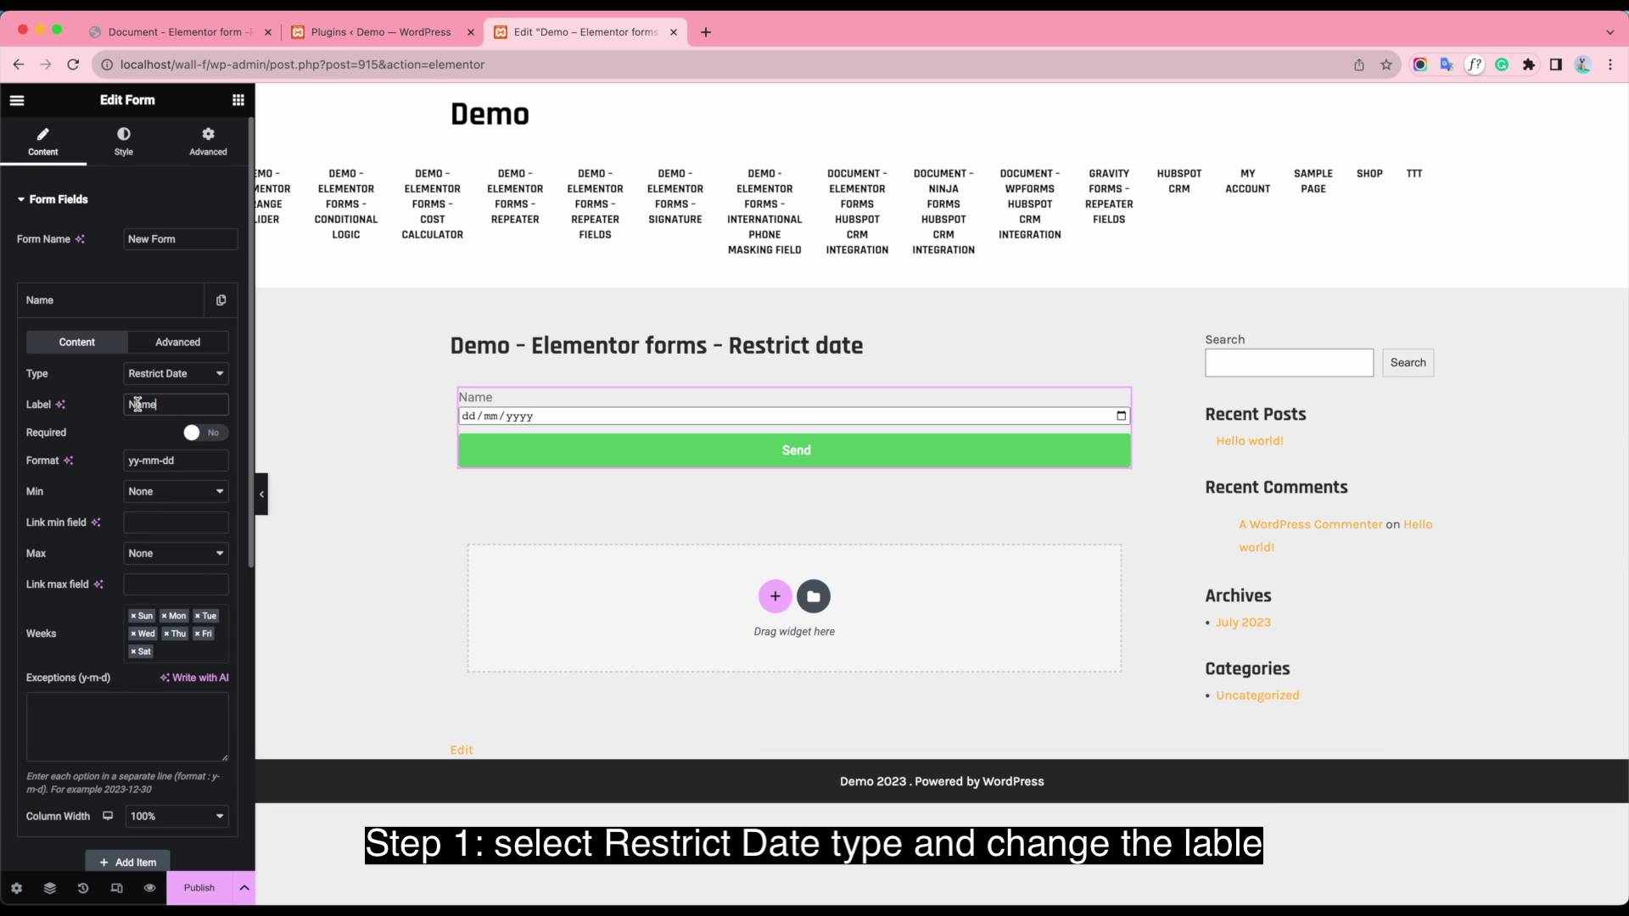
{"action": "key", "text": "BackSpace"}
{"action": "type", "text": "next"}
{"action": "double_click", "coordinate": [139, 404]}
{"action": "type", "text": "Next appointment"}
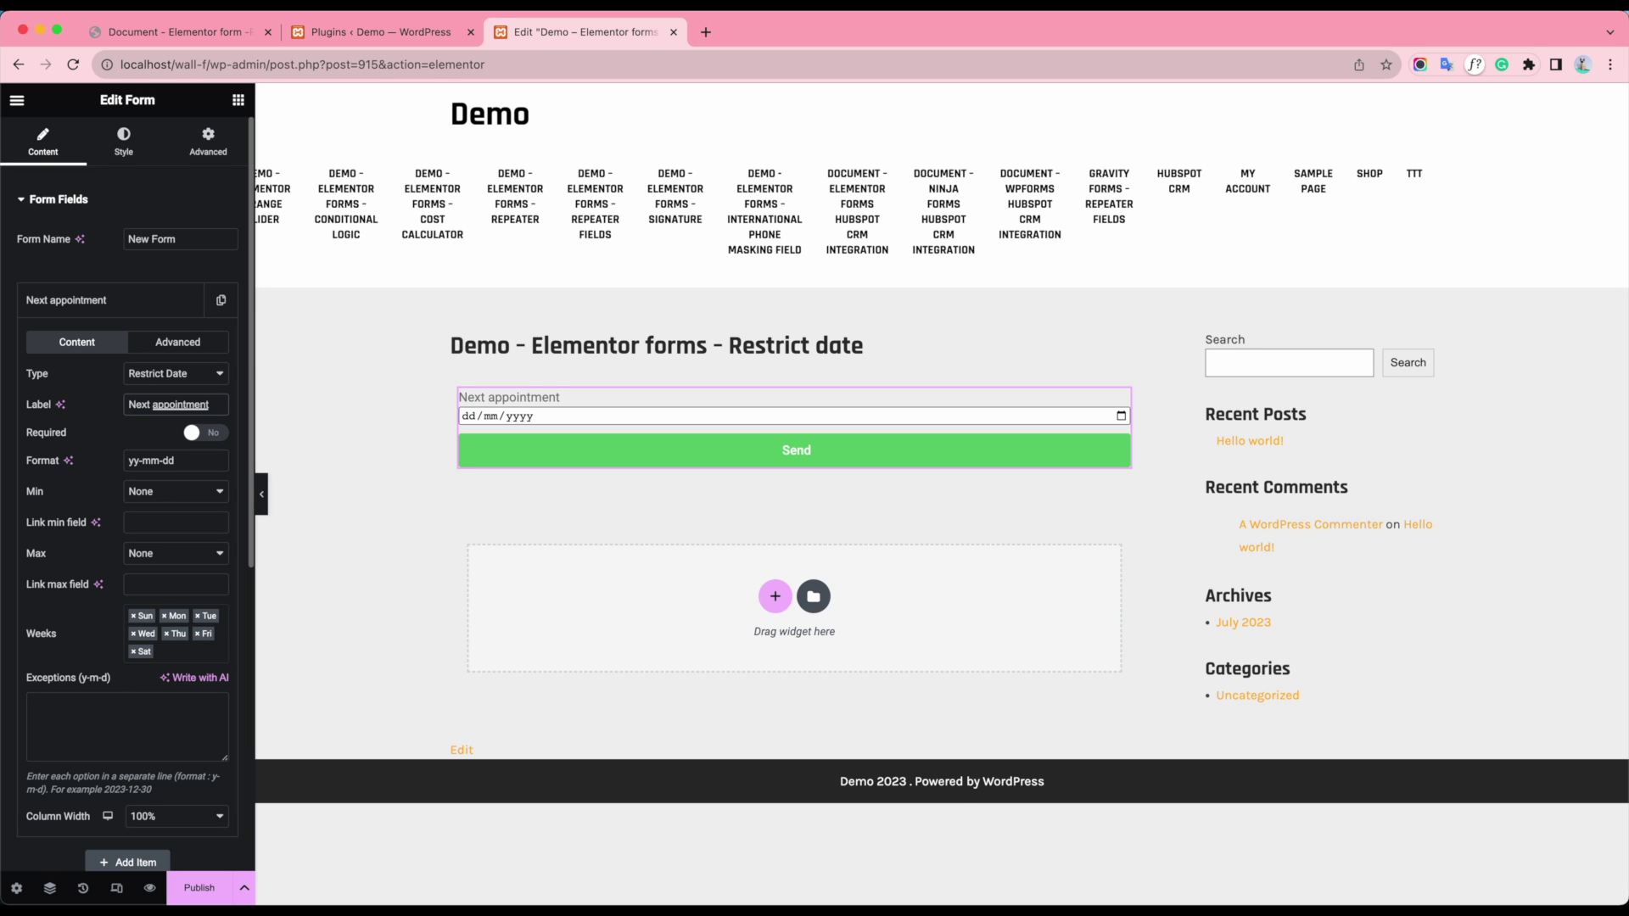
{"action": "left_click", "coordinate": [204, 461]}
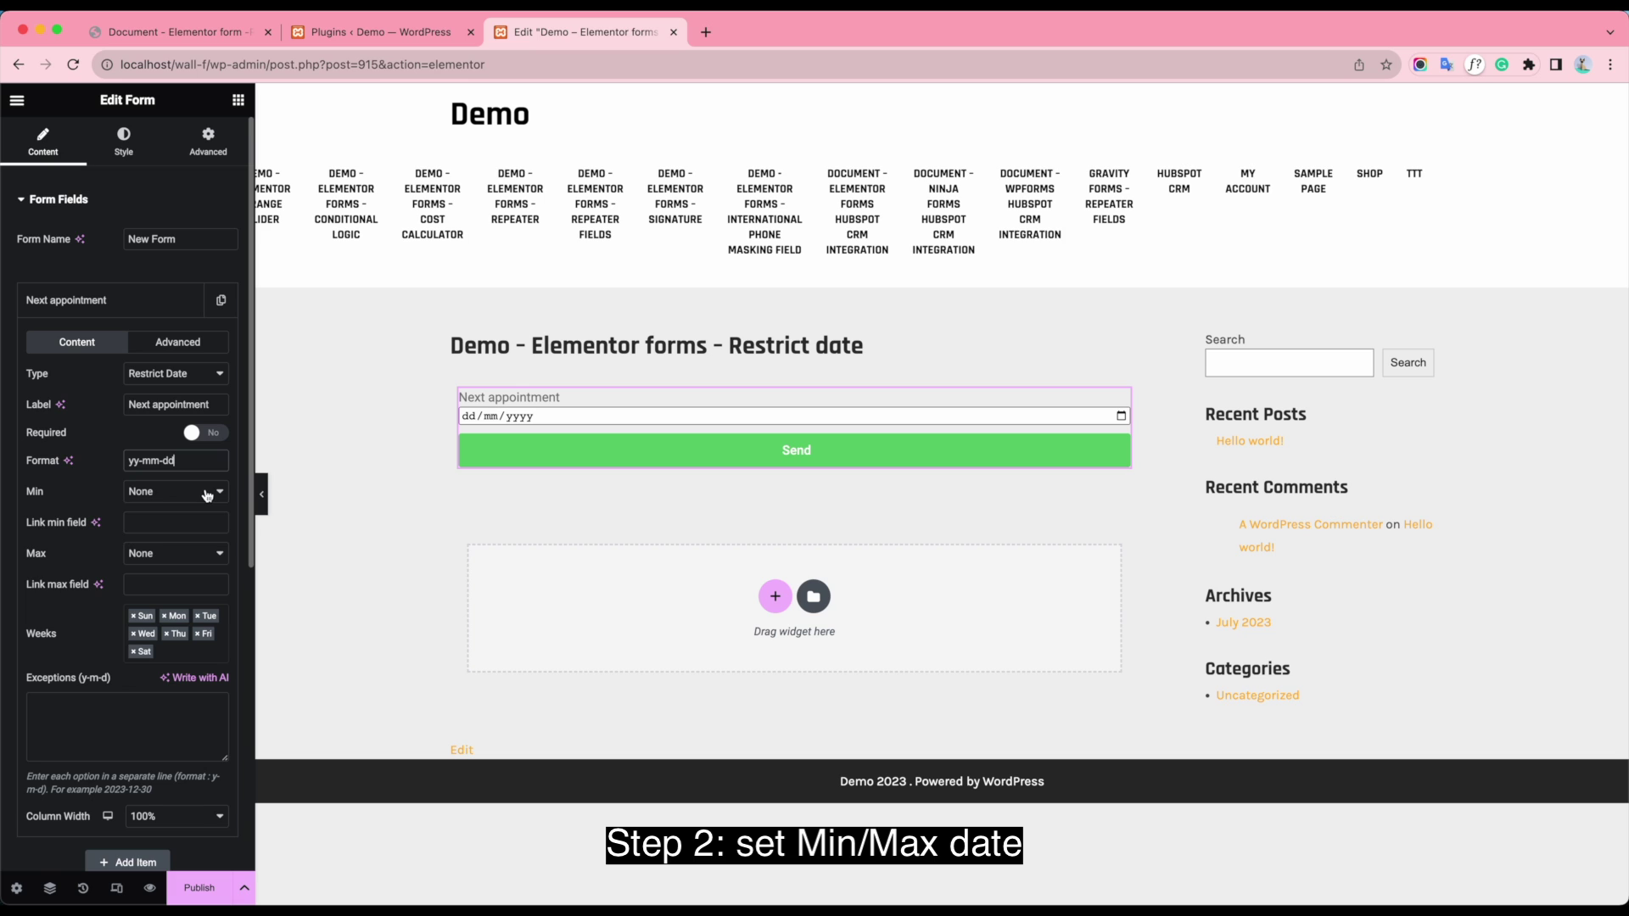
Step: Change the Next appointment Min limit to Set date, after briefly trying Current date
{"action": "left_click", "coordinate": [212, 499]}
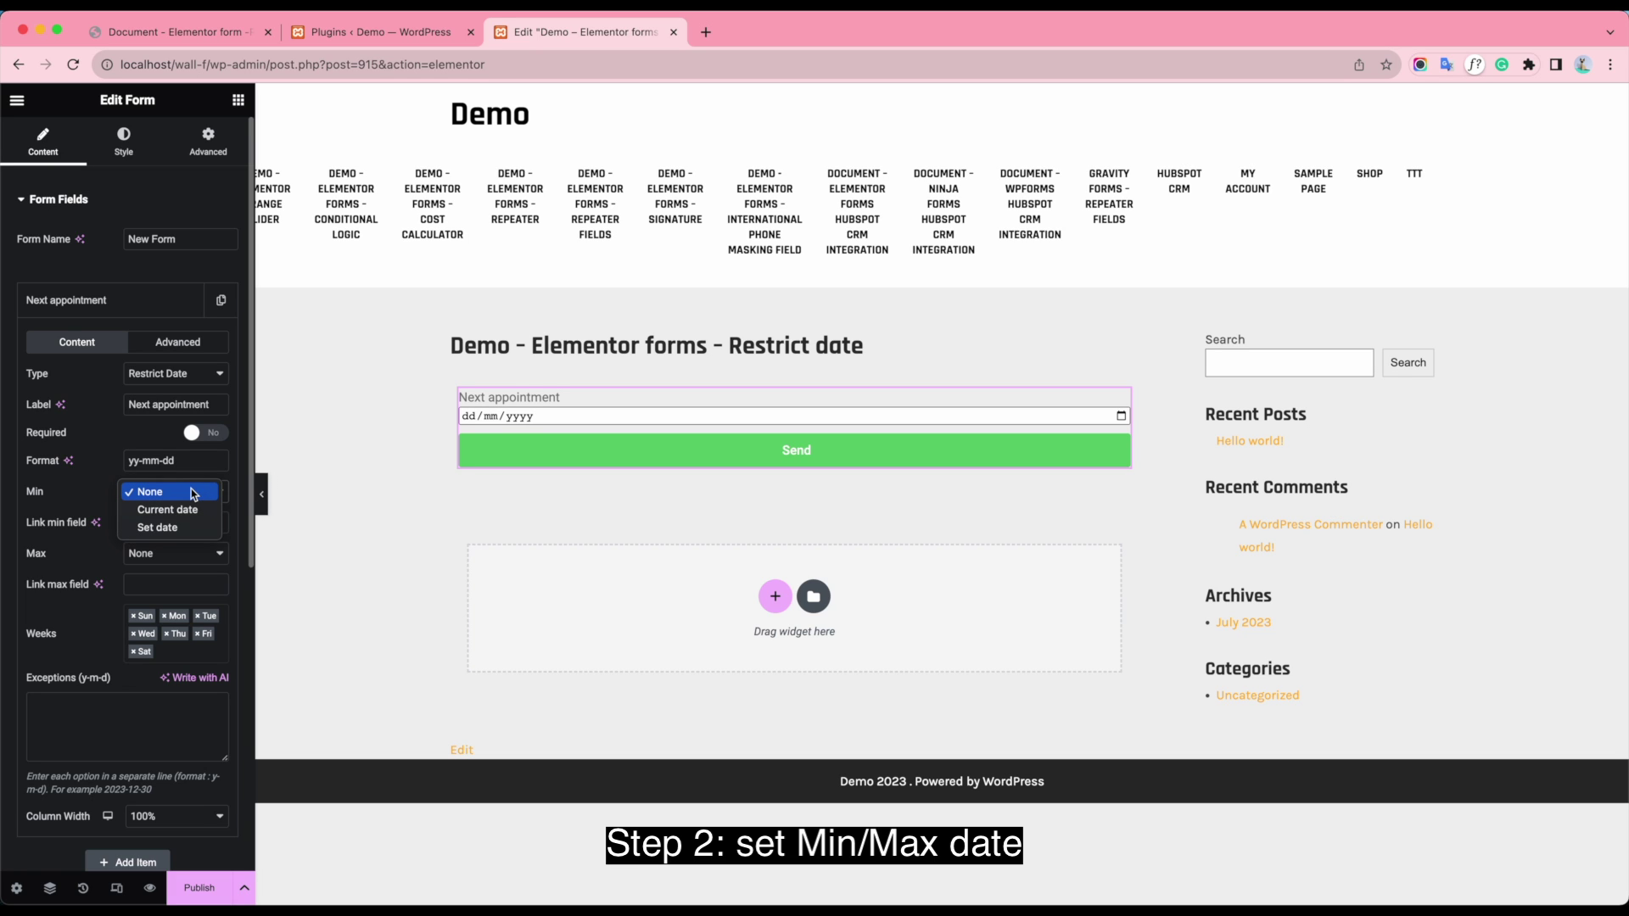
{"action": "left_click", "coordinate": [193, 492]}
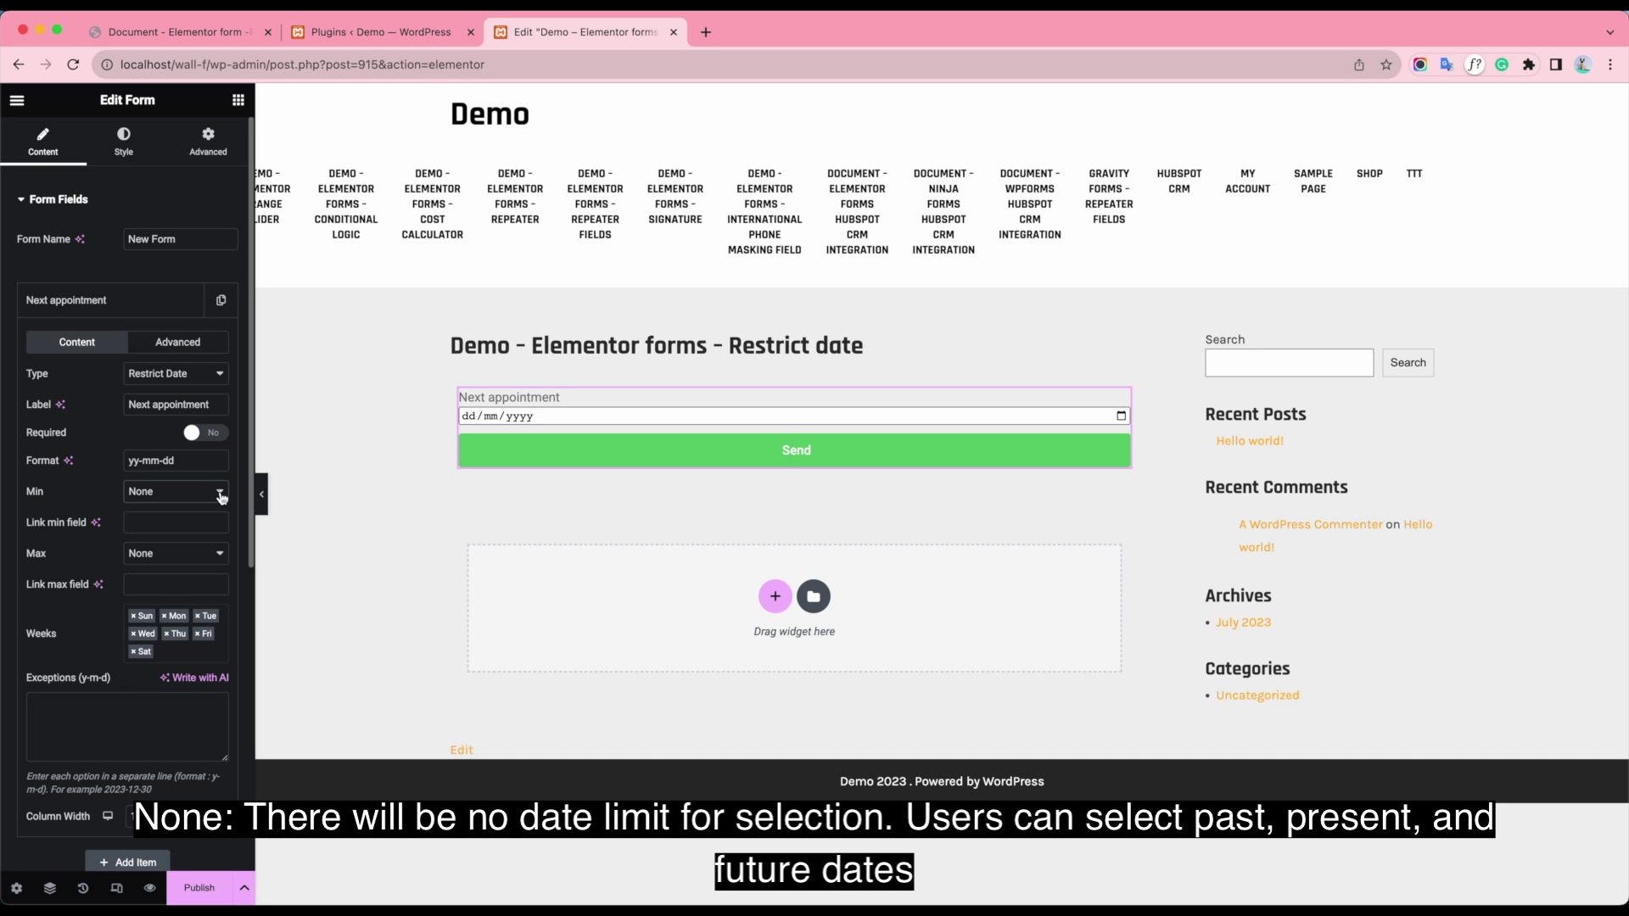
{"action": "left_click", "coordinate": [222, 497]}
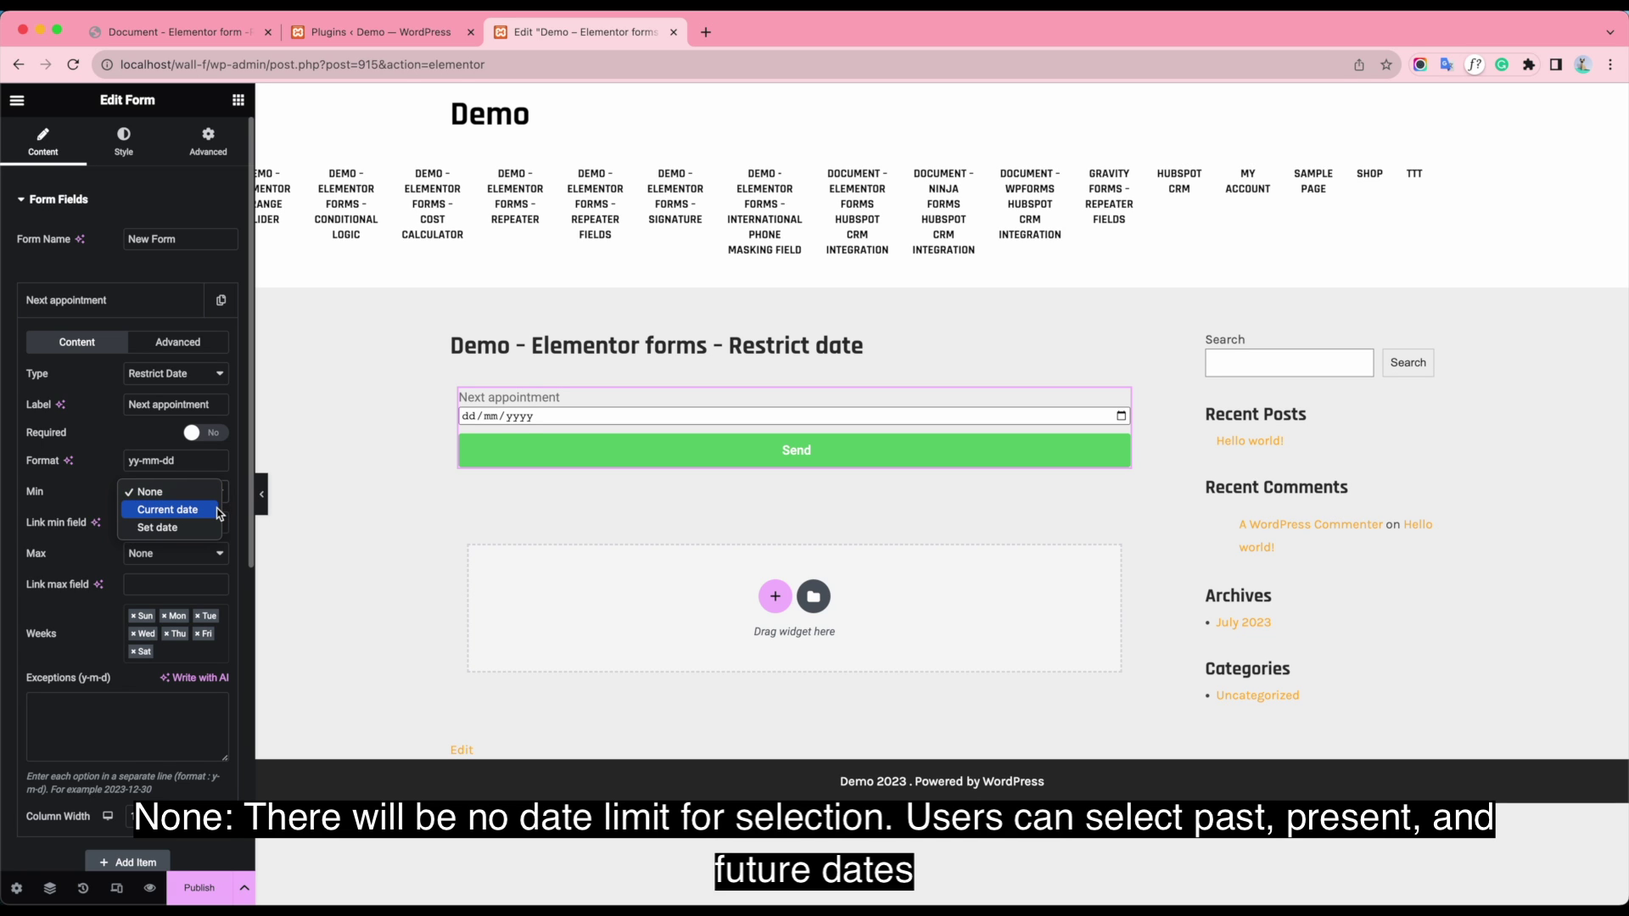
{"action": "left_click", "coordinate": [218, 511]}
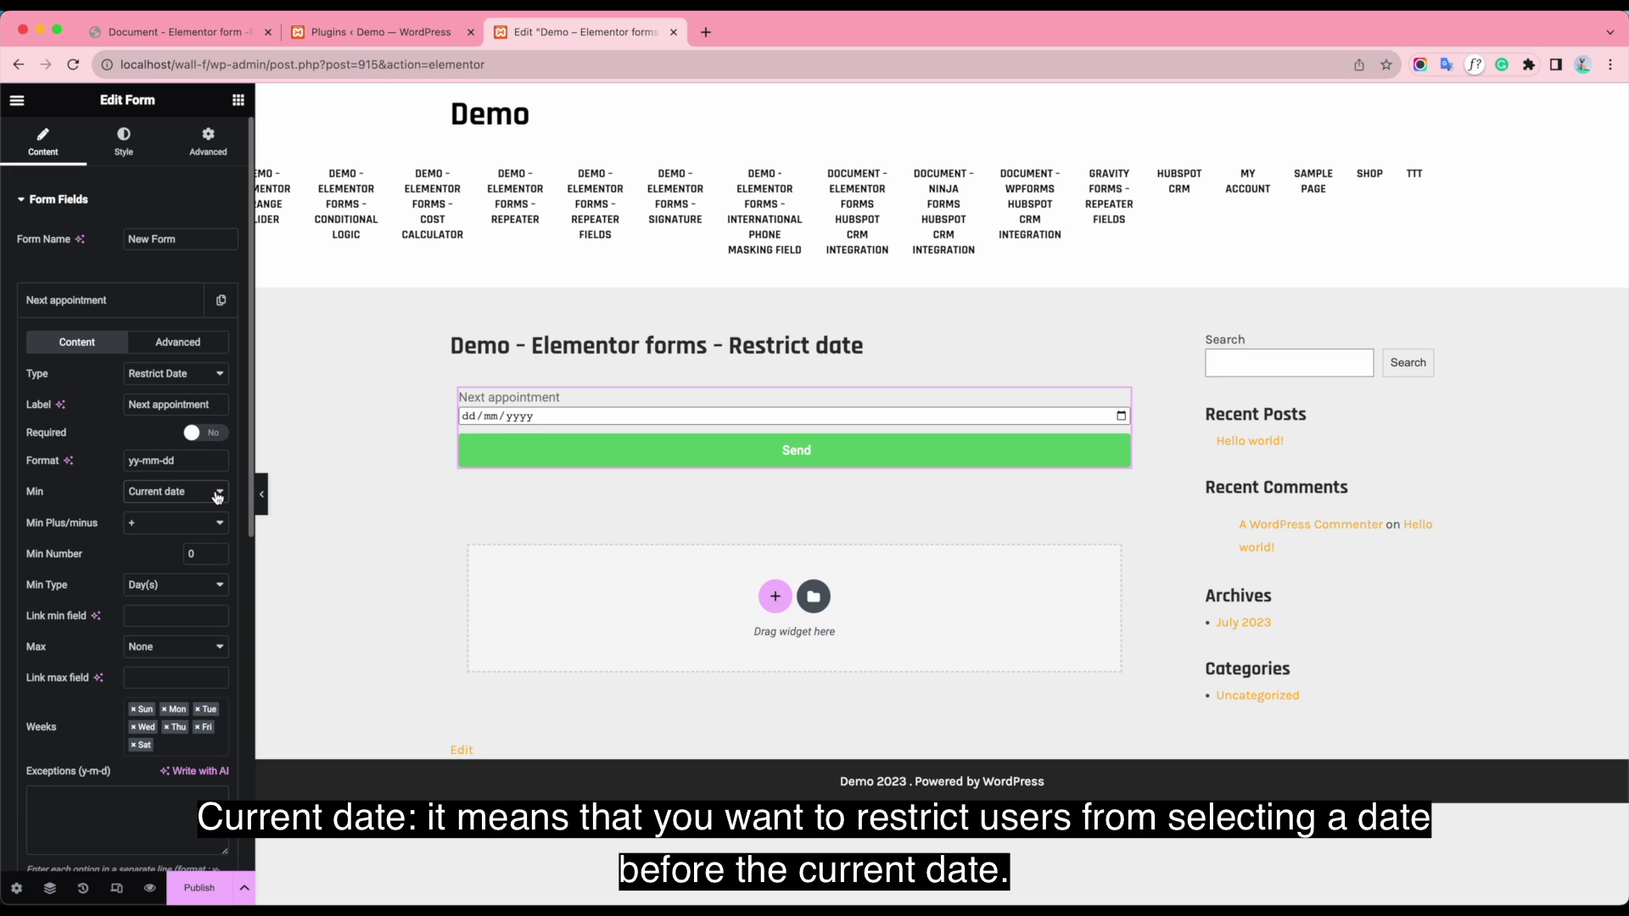
{"action": "left_click", "coordinate": [218, 521]}
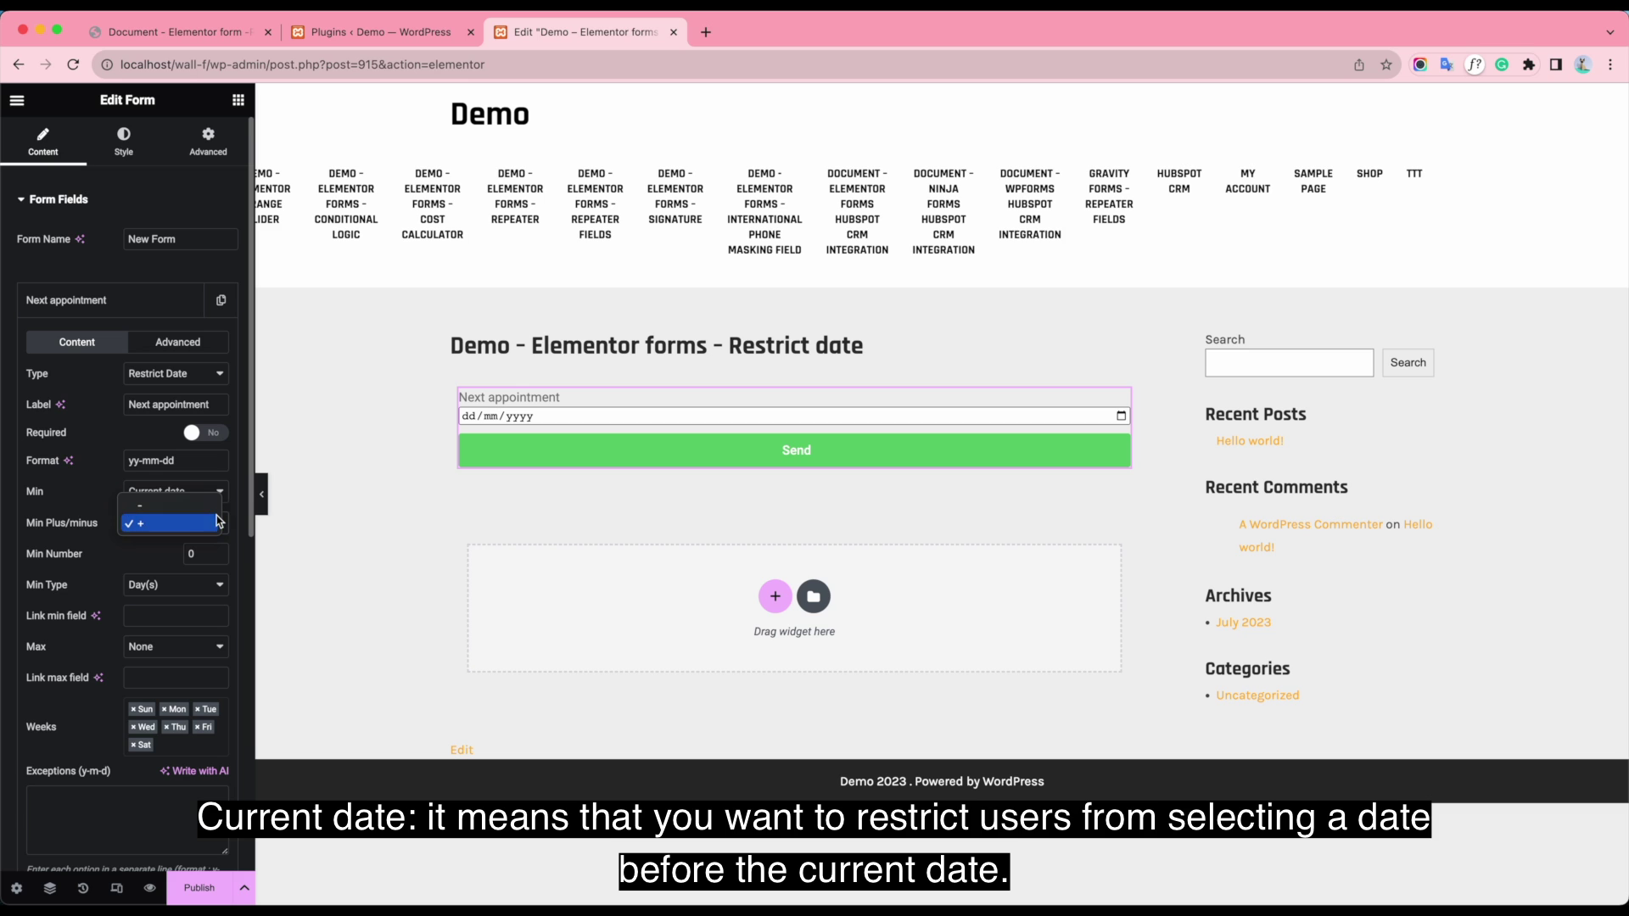
{"action": "left_click", "coordinate": [219, 521]}
{"action": "left_click", "coordinate": [217, 492]}
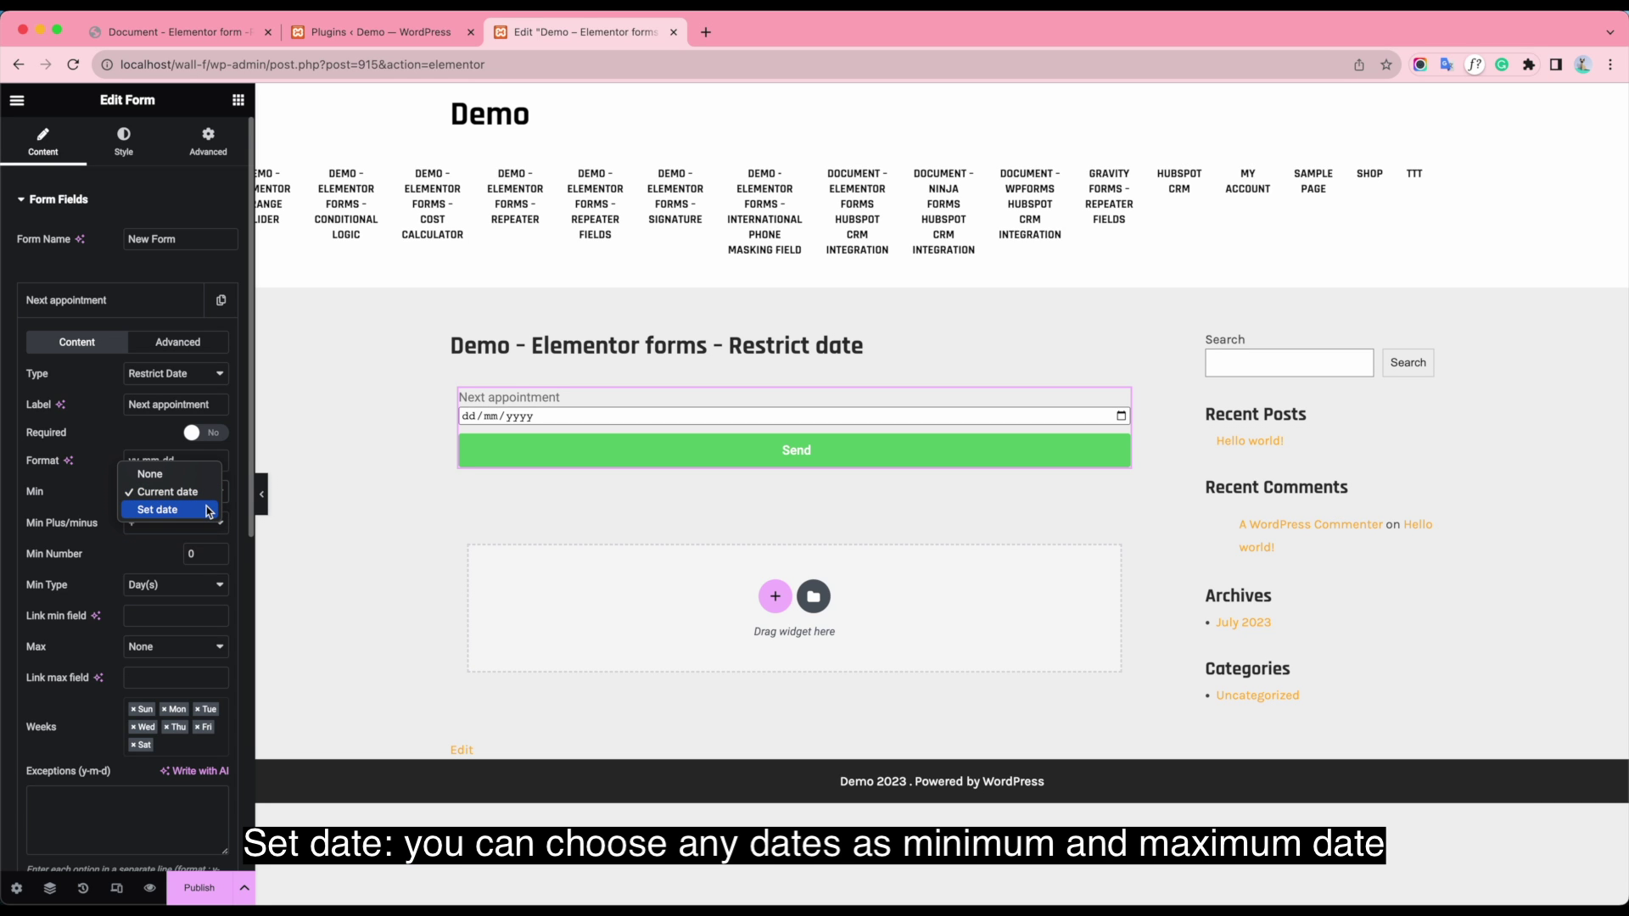
{"action": "left_click", "coordinate": [208, 510]}
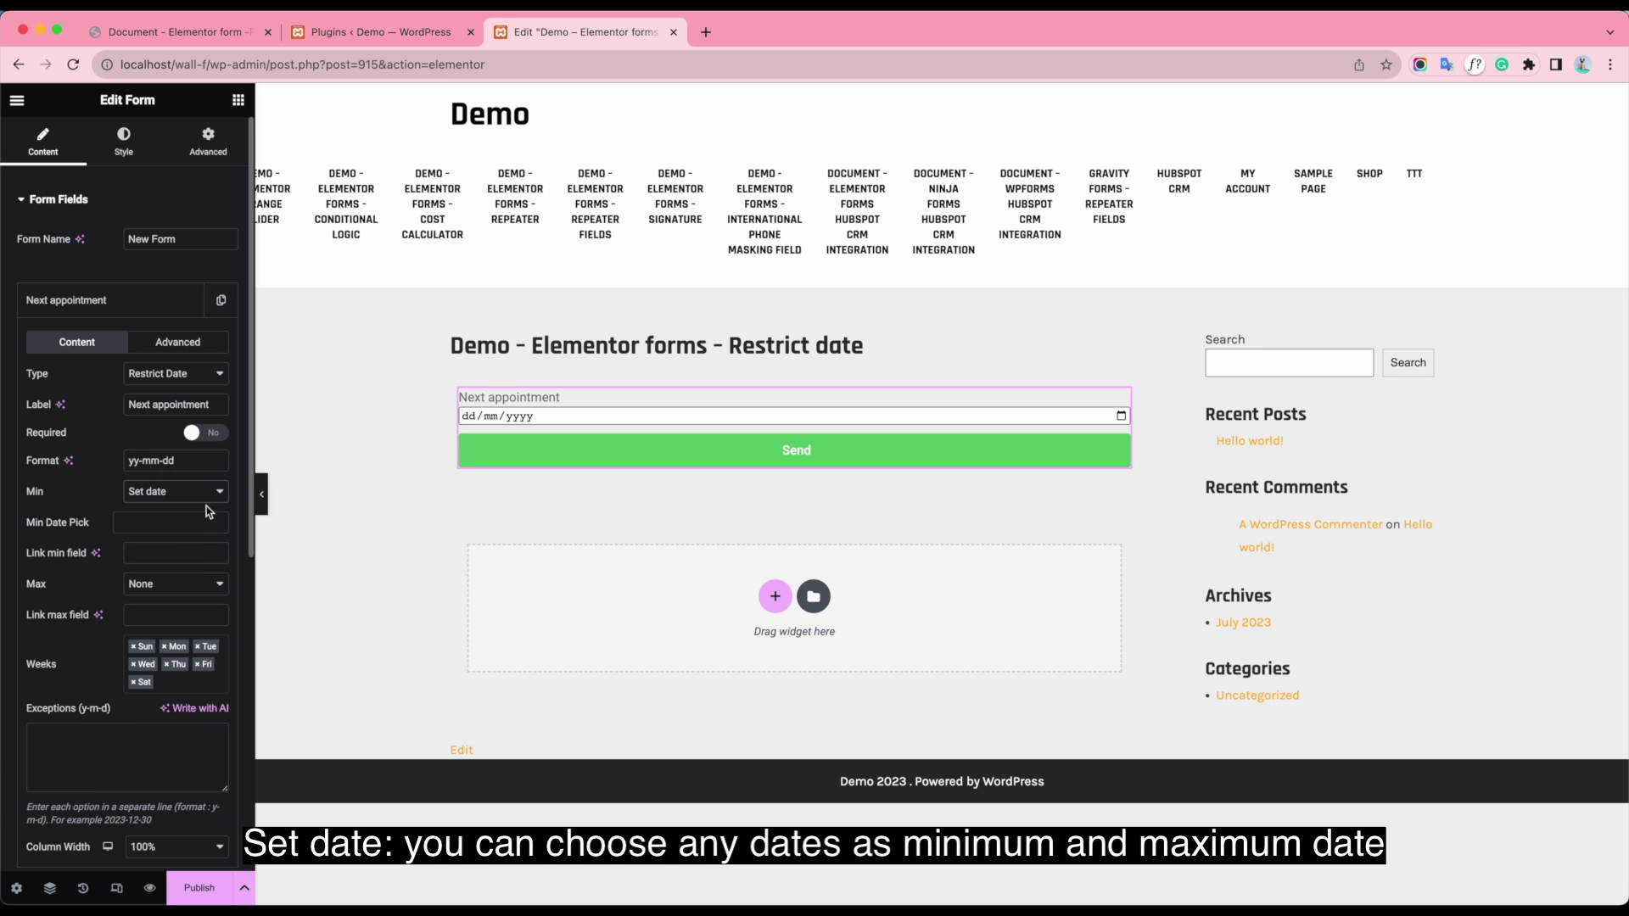
{"action": "left_click", "coordinate": [182, 526]}
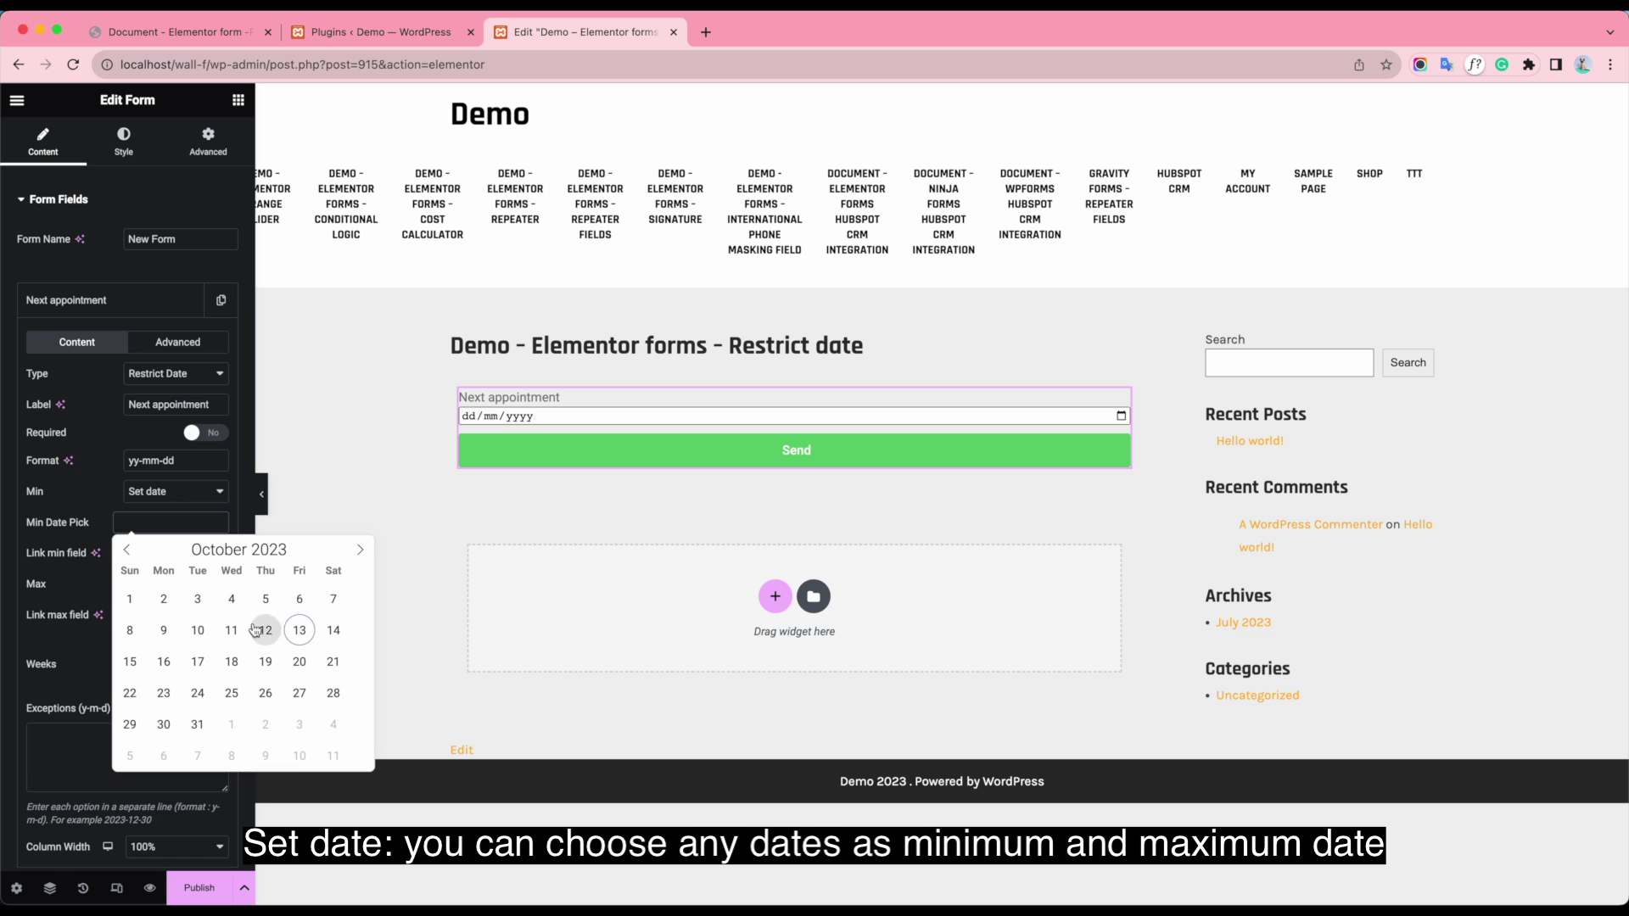
Step: Pick 2023-10-16 as Min Date and set Max to Set date with 2023-10-30
{"action": "left_click", "coordinate": [165, 664]}
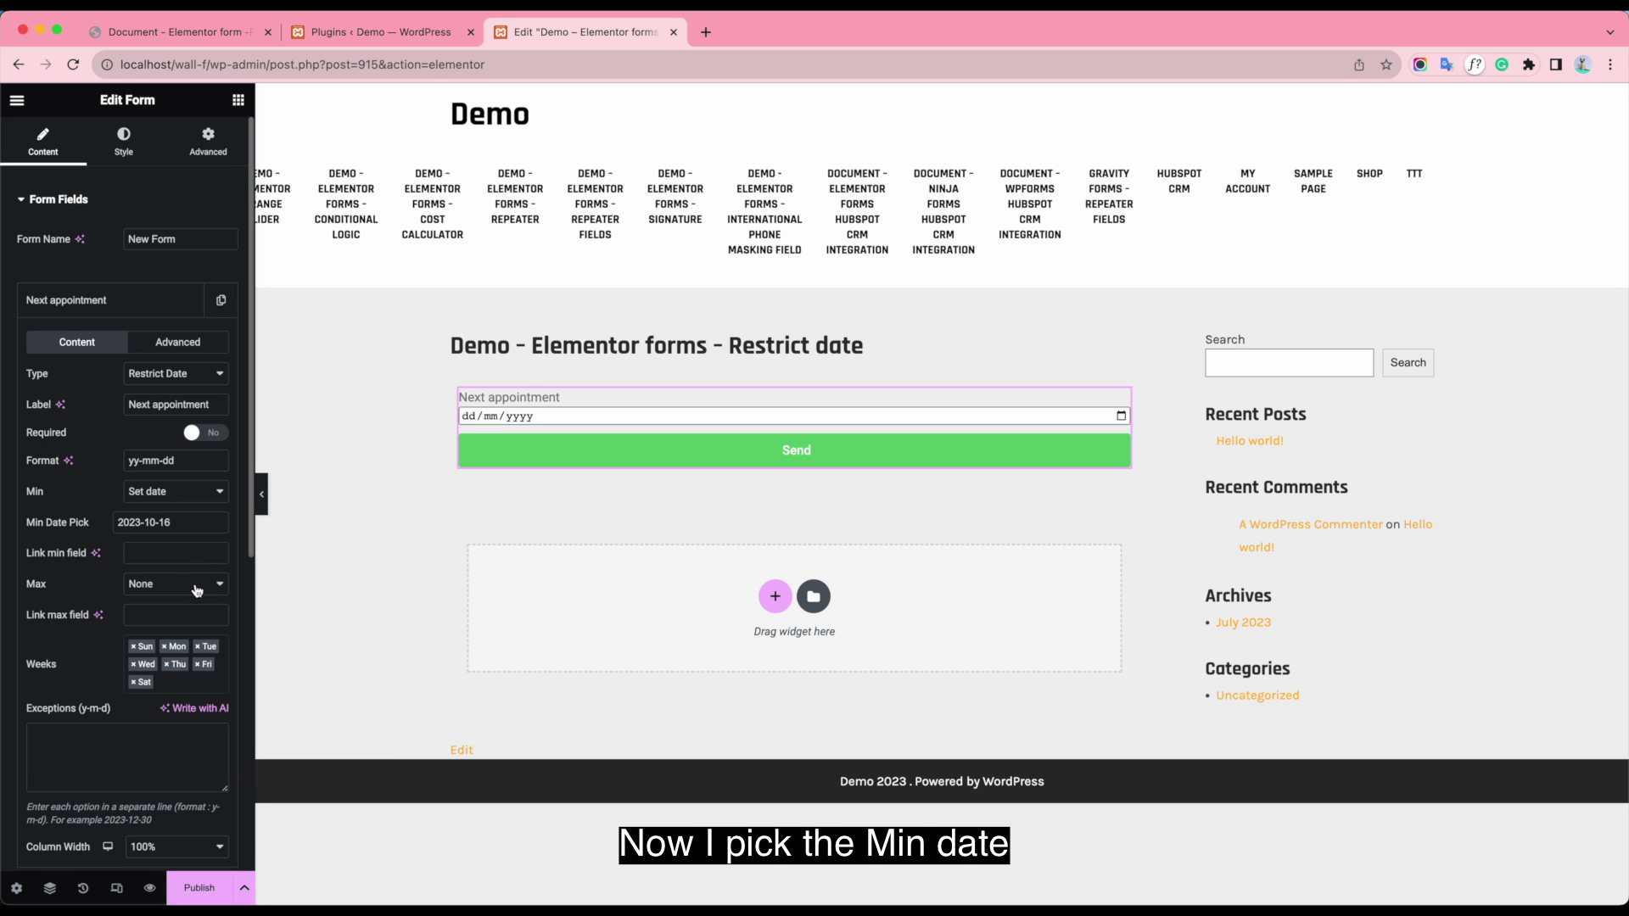
{"action": "left_click", "coordinate": [195, 589]}
{"action": "left_click", "coordinate": [191, 602]}
{"action": "left_click", "coordinate": [194, 585]}
{"action": "left_click", "coordinate": [194, 603]}
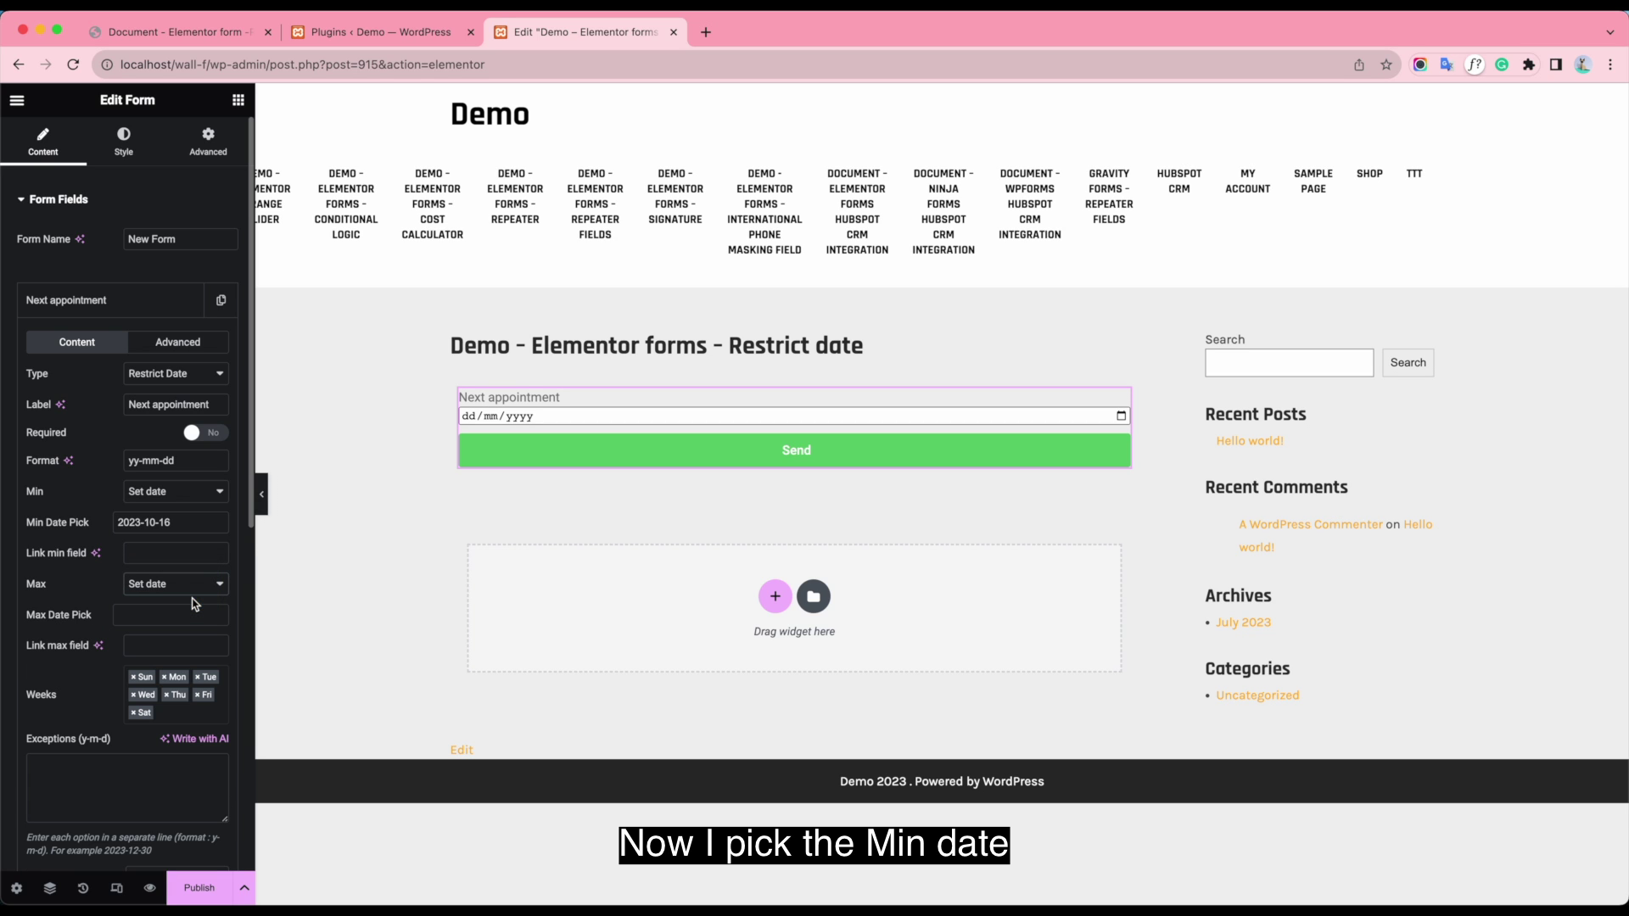
{"action": "left_click", "coordinate": [190, 613]}
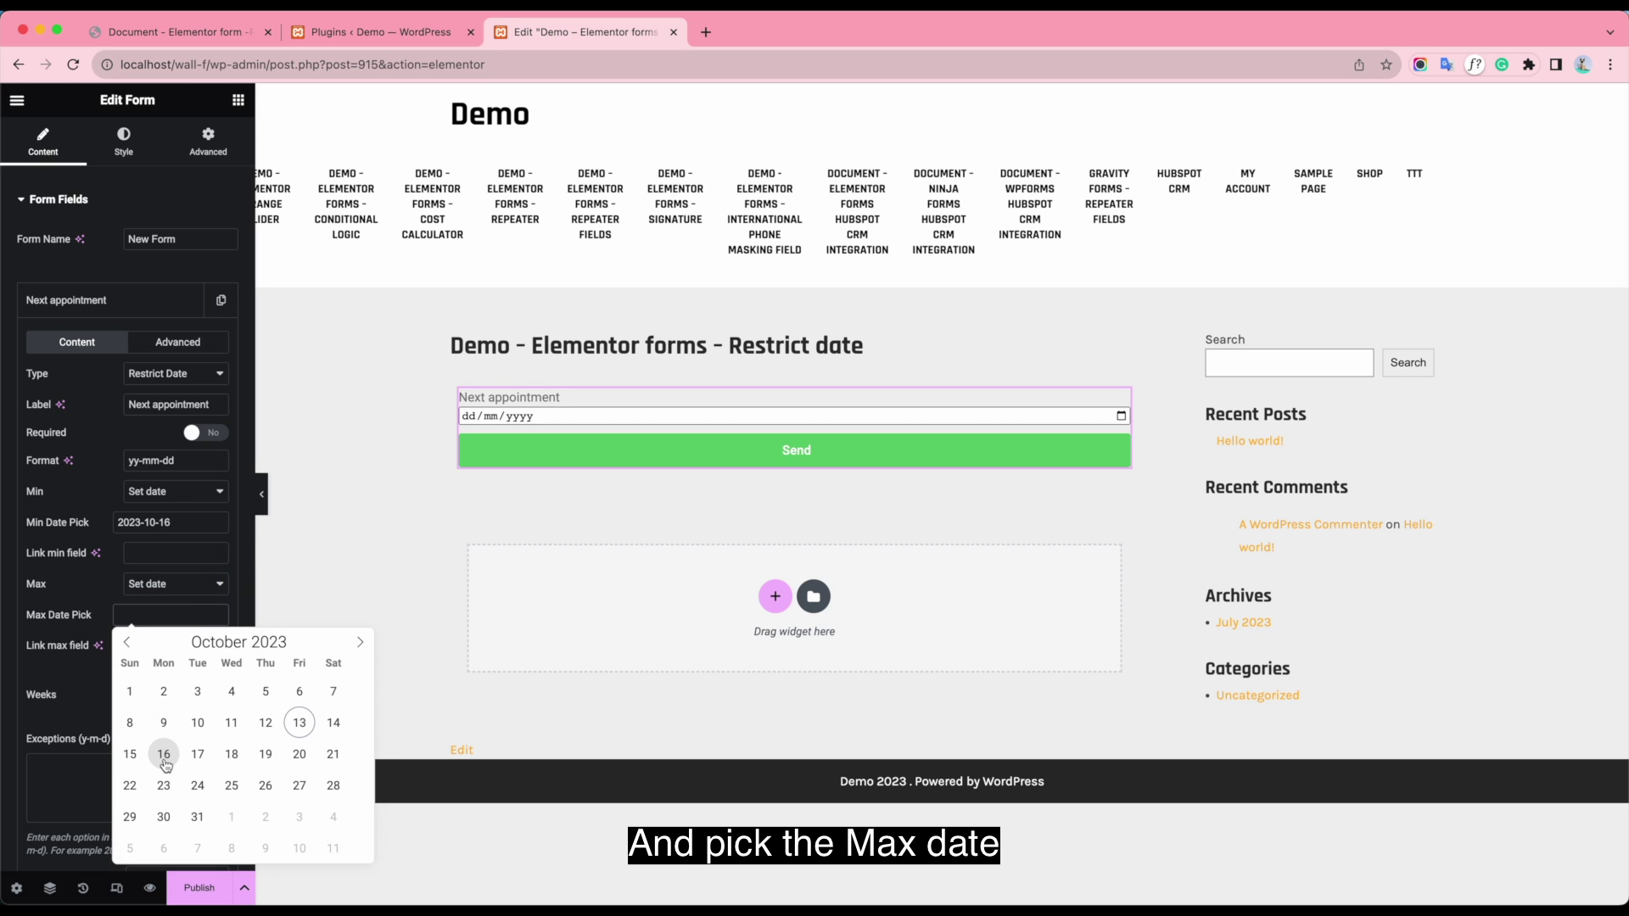
{"action": "left_click", "coordinate": [300, 788]}
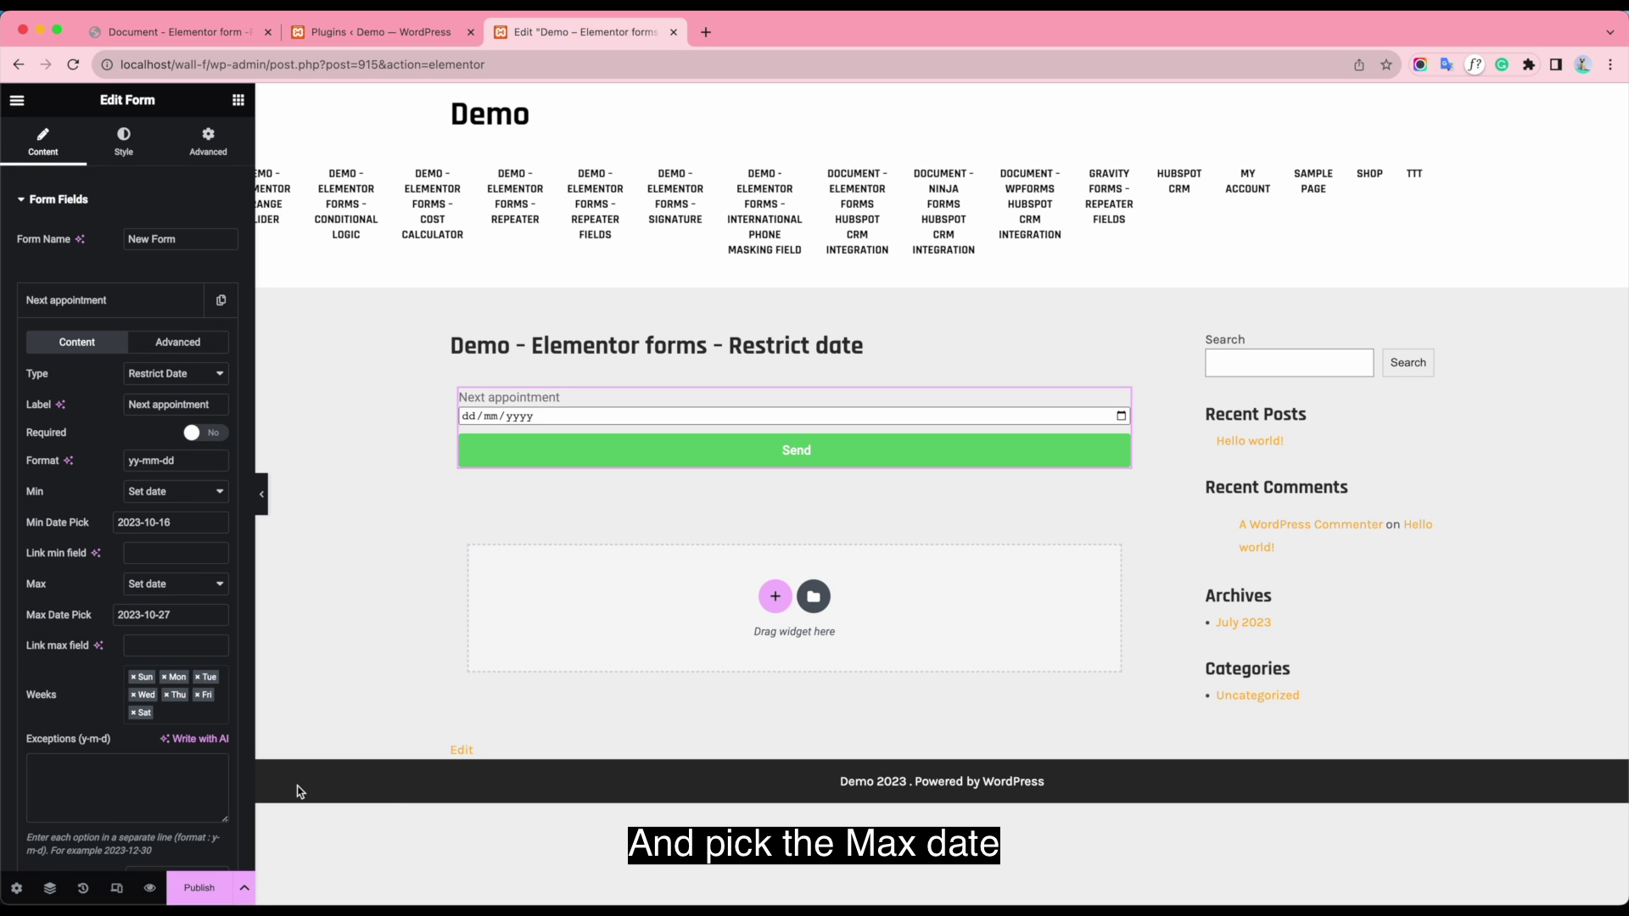
{"action": "left_click", "coordinate": [217, 621]}
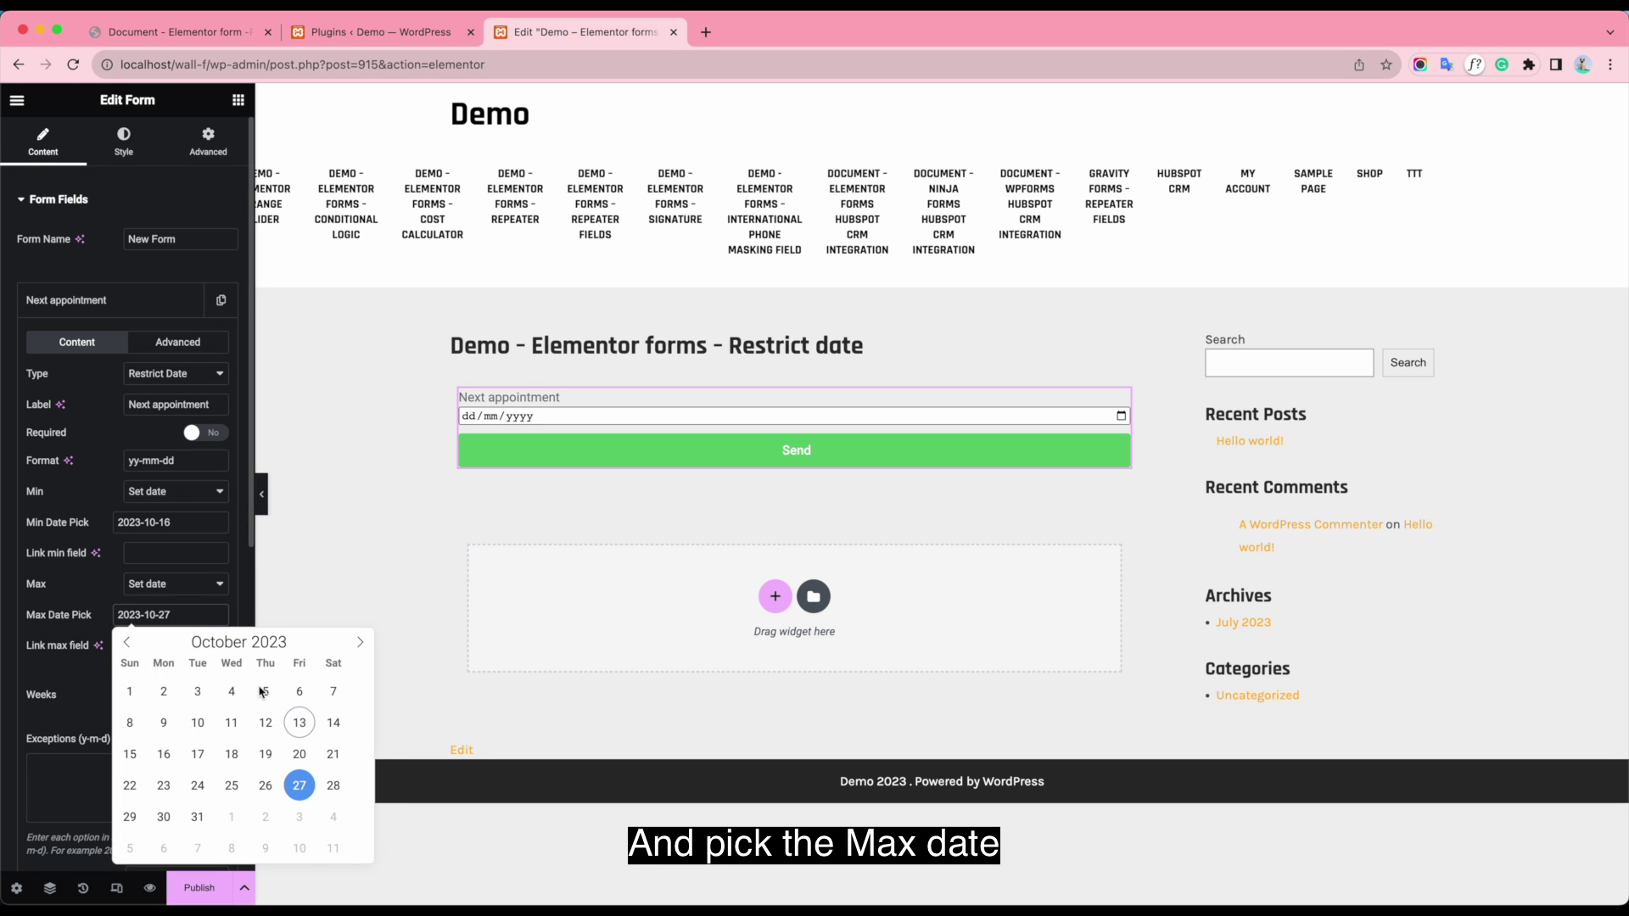
{"action": "left_click", "coordinate": [164, 817]}
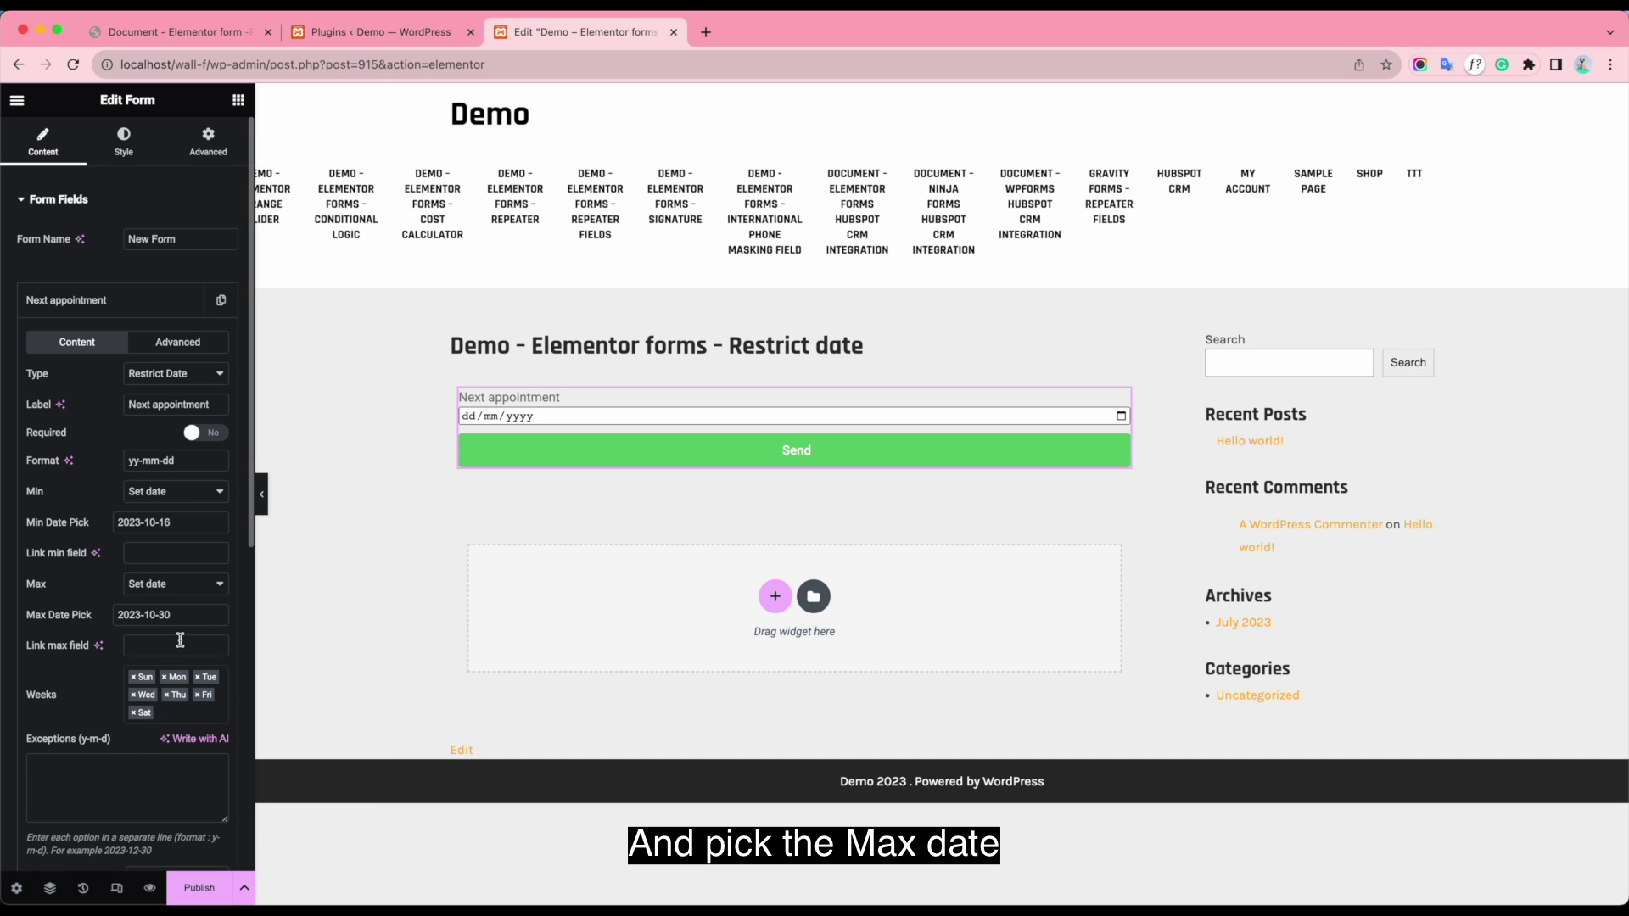
{"action": "scroll", "coordinate": [180, 671], "scroll_direction": "down", "scroll_amount": 3}
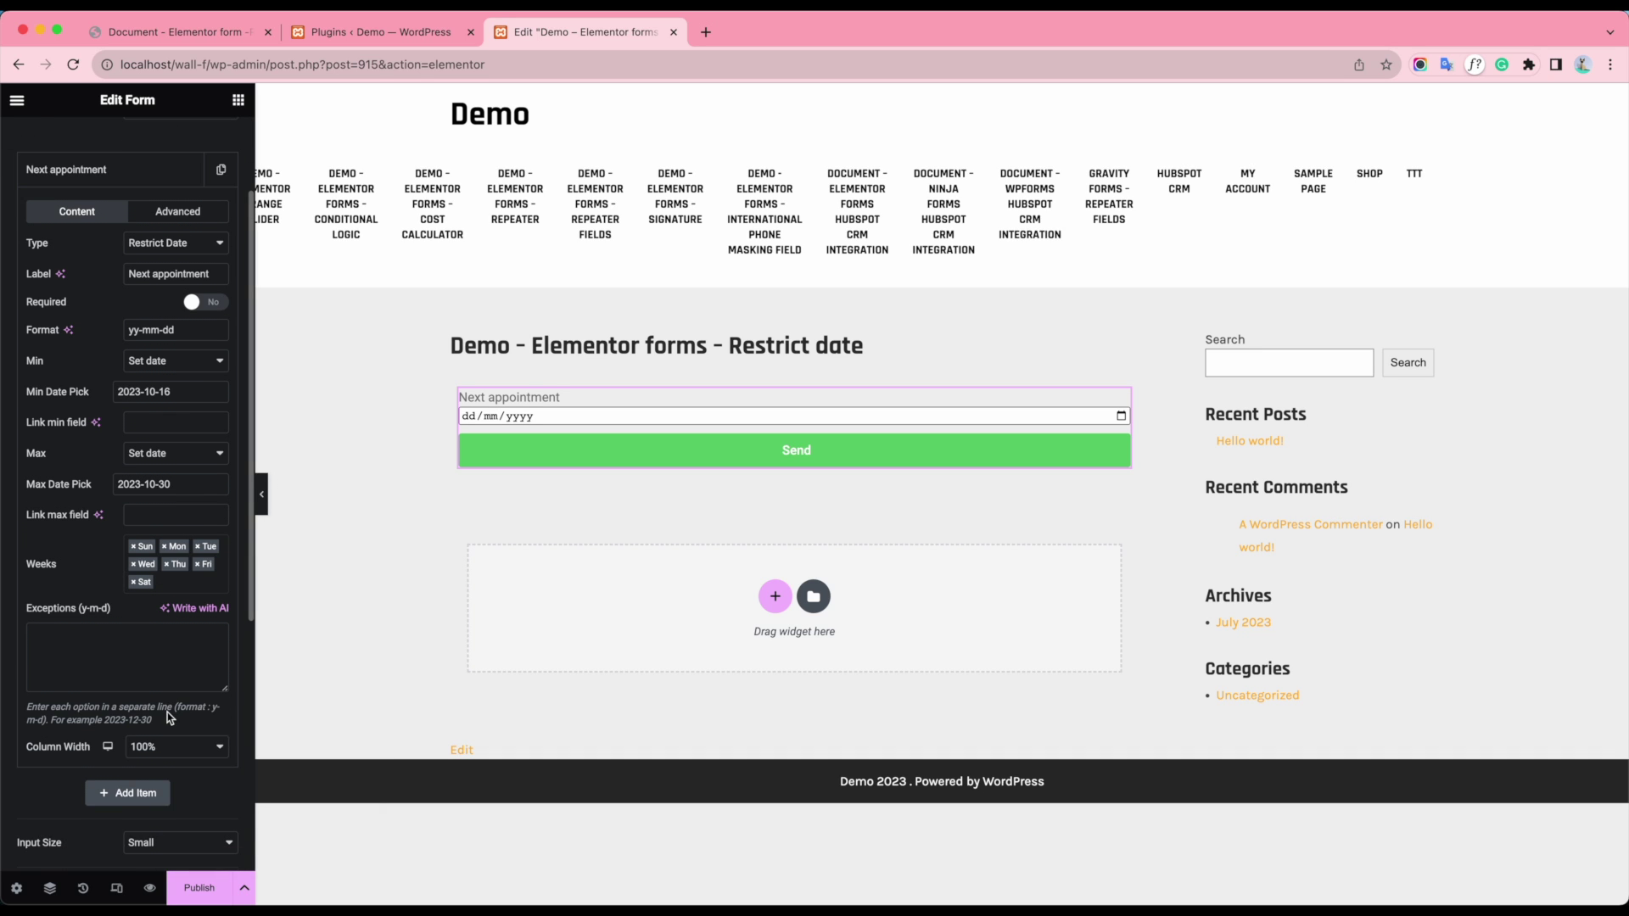
Step: Publish the page and open its preview to test the date picker
{"action": "left_click", "coordinate": [201, 891]}
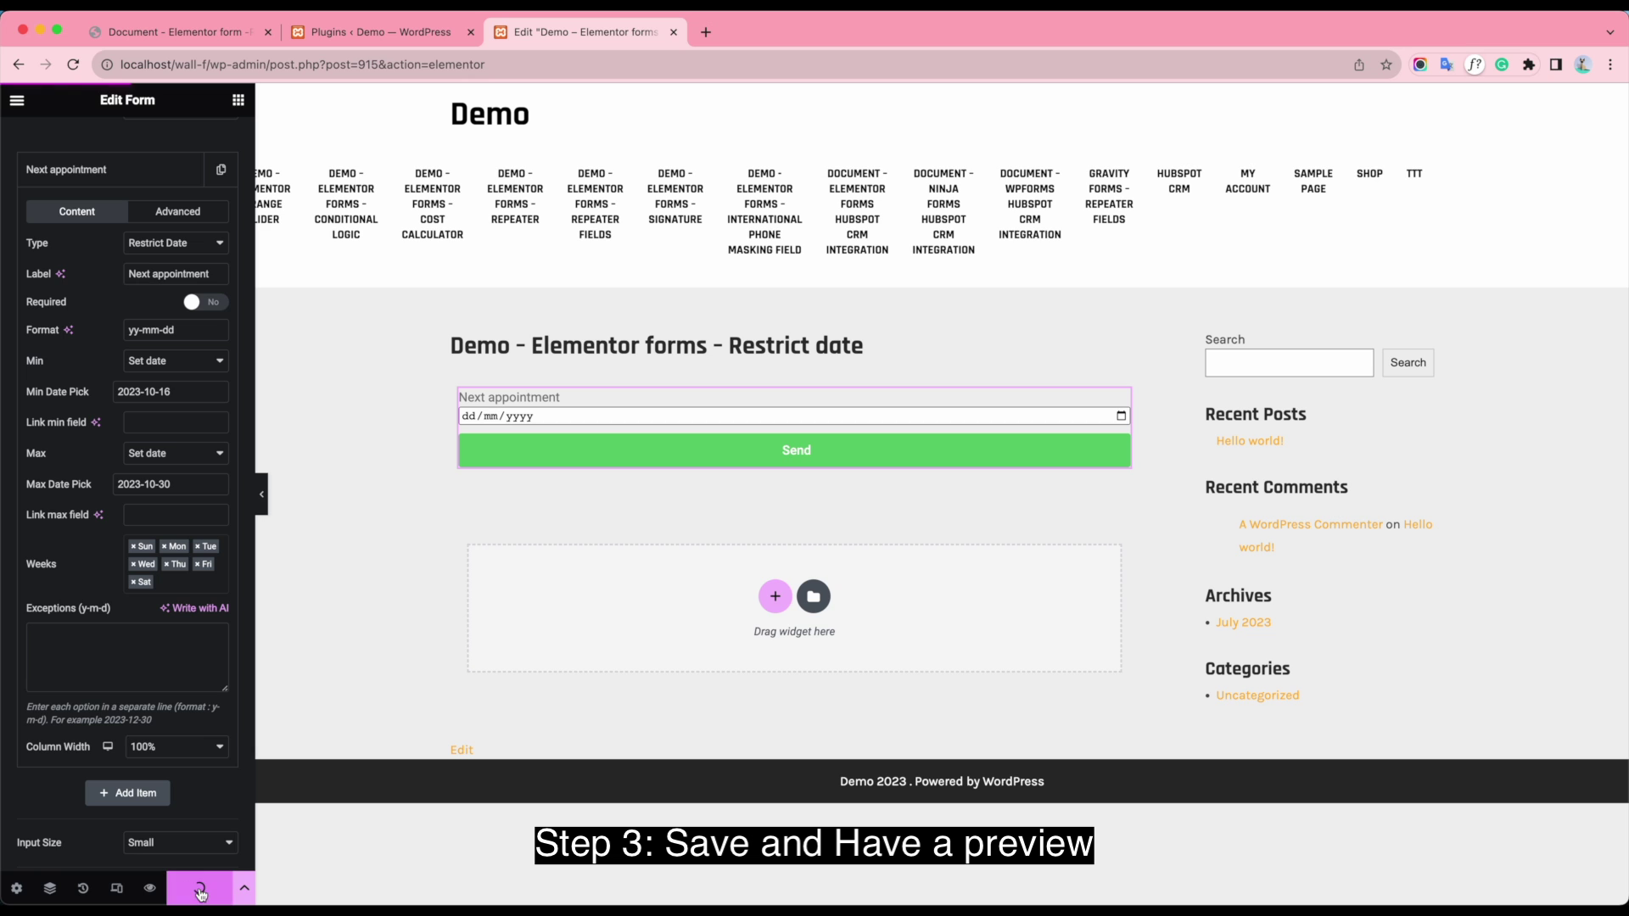
{"action": "left_click", "coordinate": [151, 890]}
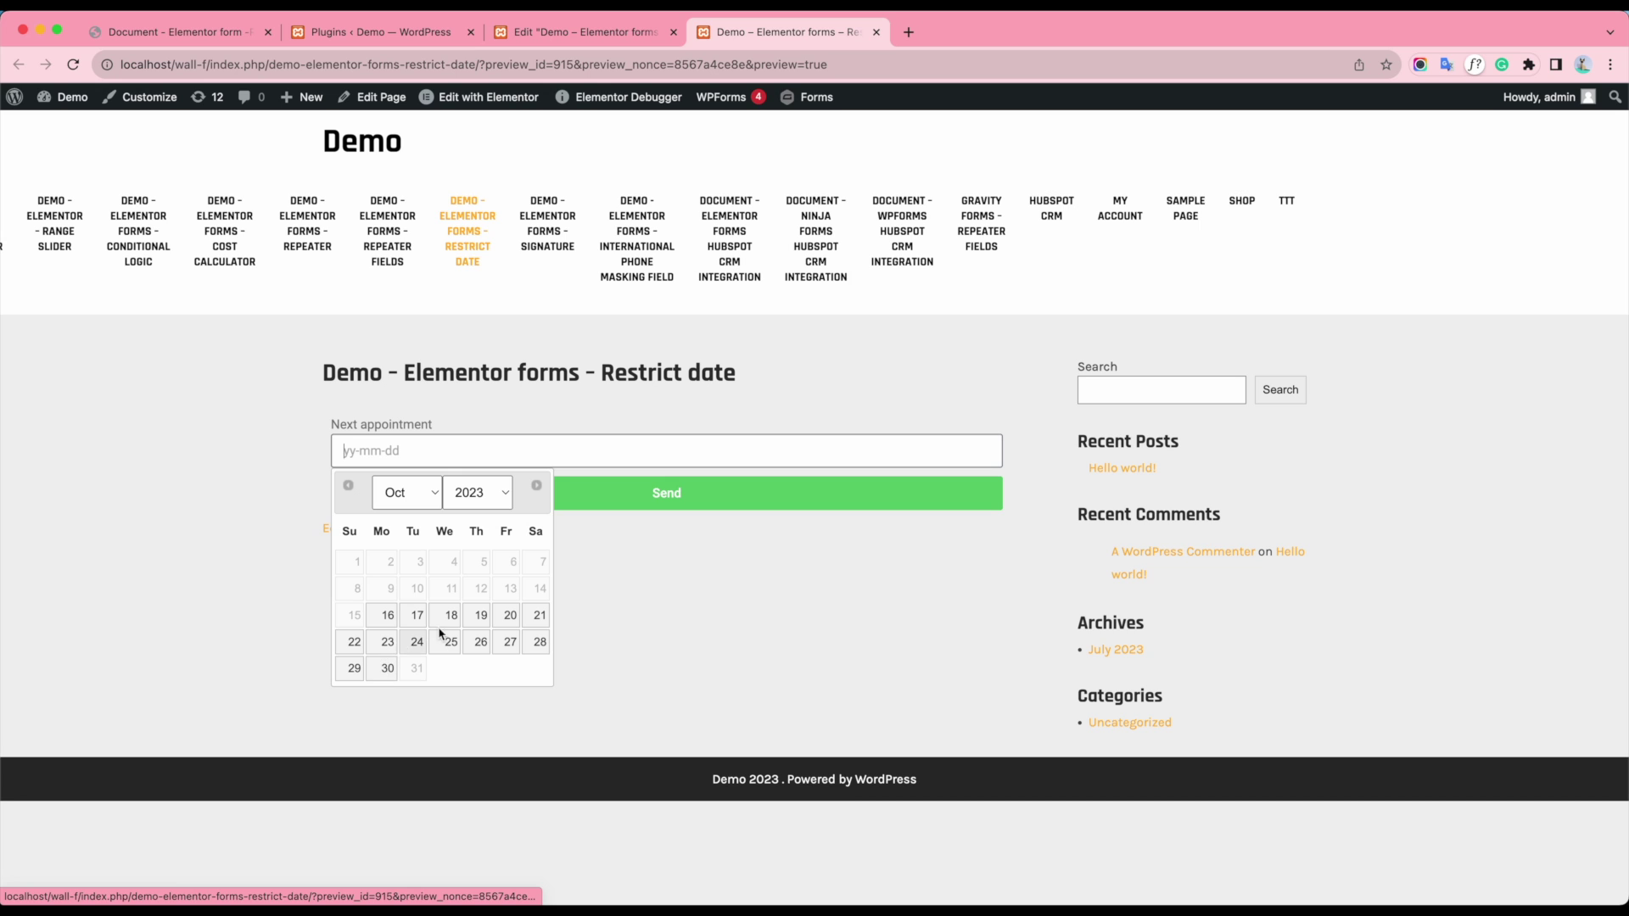
Step: Back in the editor, add a form field, delete Next appointment, and expand Item #1
{"action": "key", "text": "ctrl+shift+Tab"}
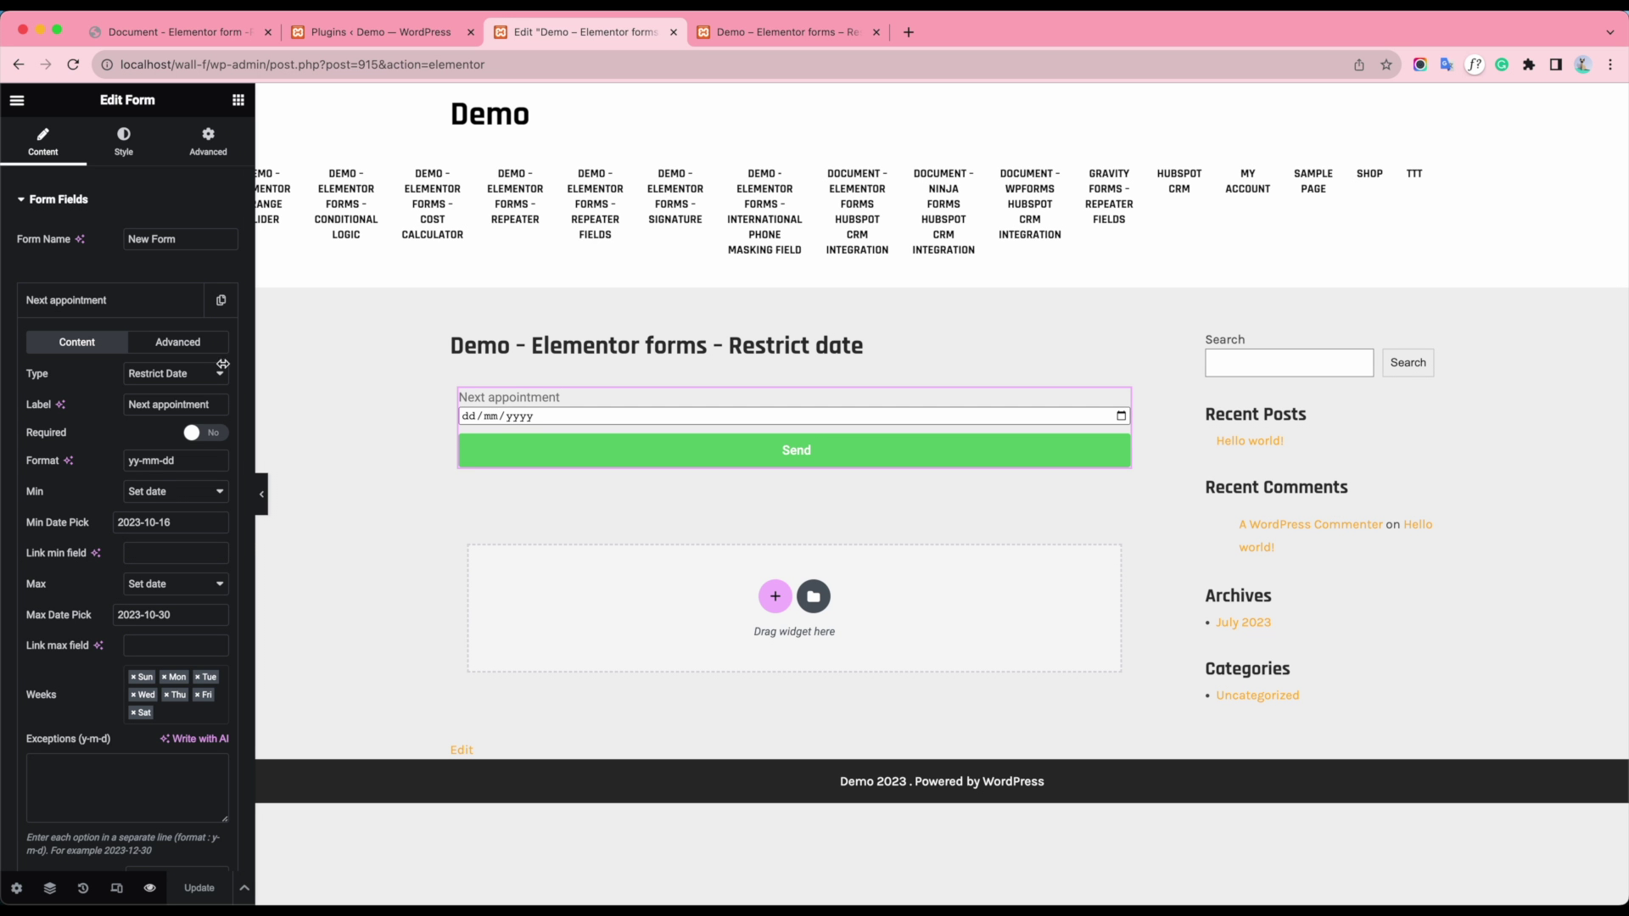
{"action": "scroll", "coordinate": [141, 677], "scroll_direction": "down", "scroll_amount": 4}
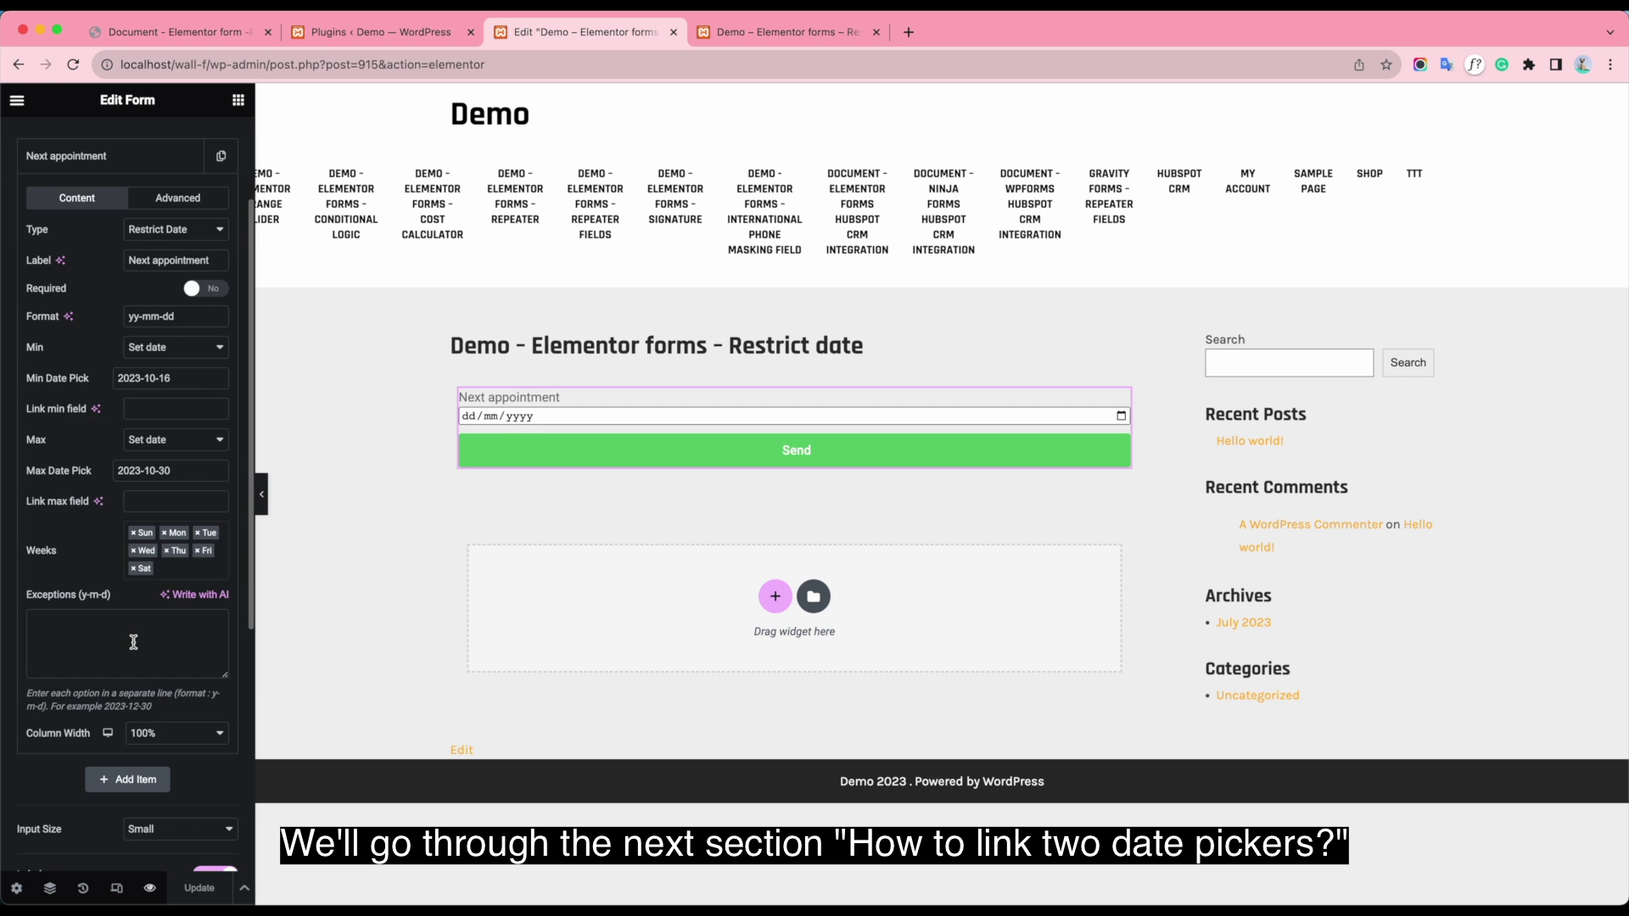
{"action": "left_click", "coordinate": [132, 778]}
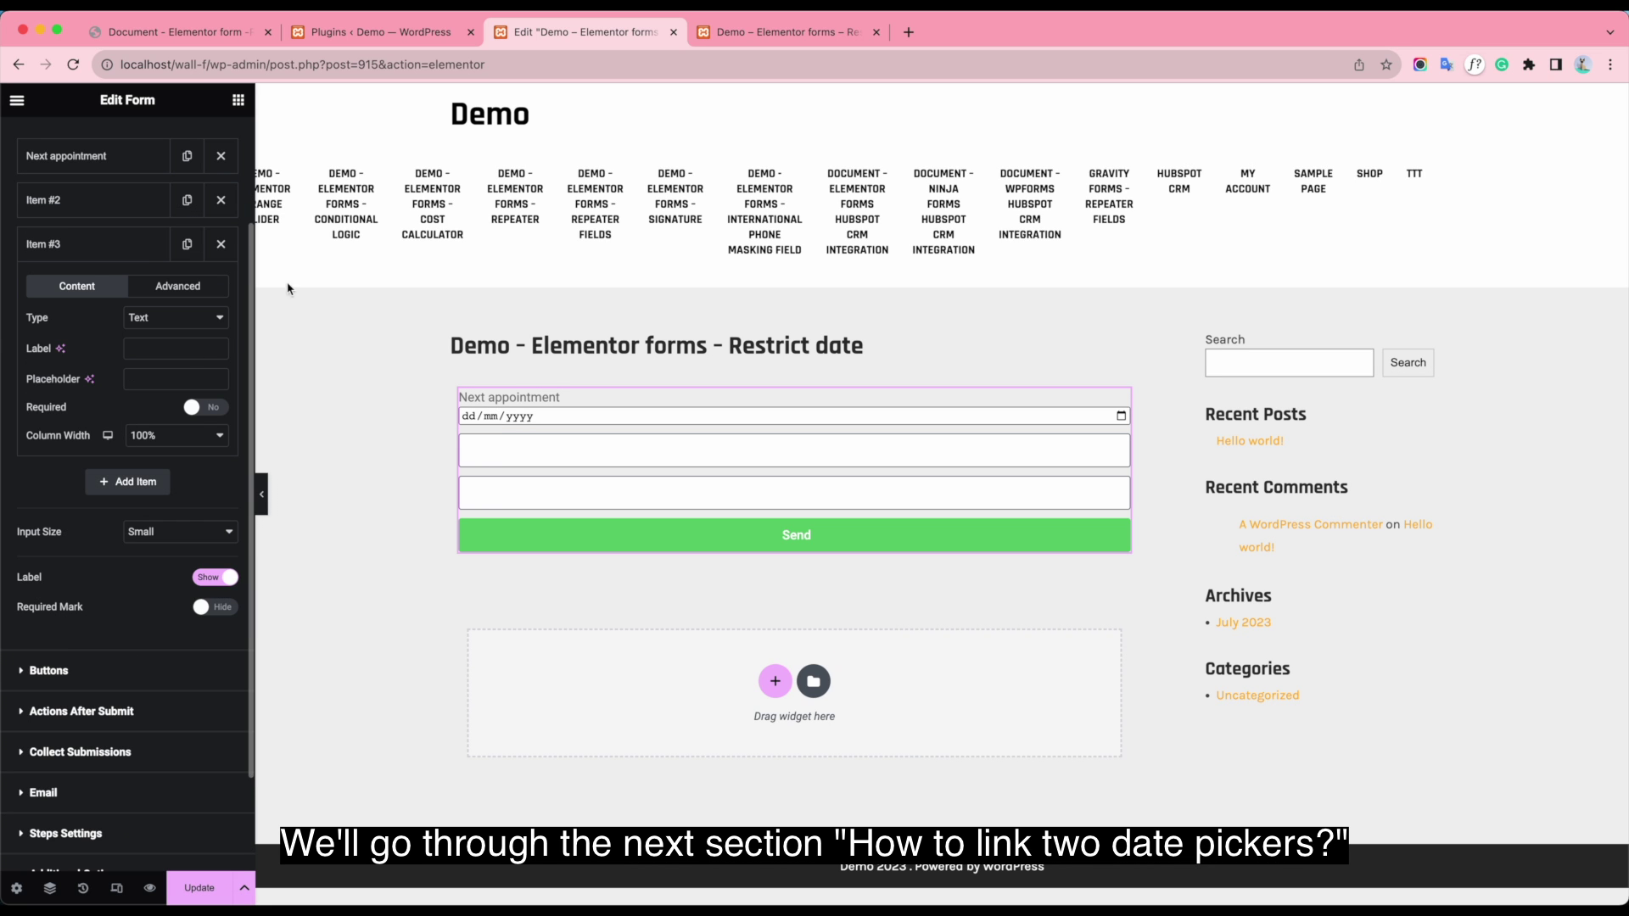
{"action": "left_click", "coordinate": [220, 156]}
{"action": "left_click", "coordinate": [140, 168]}
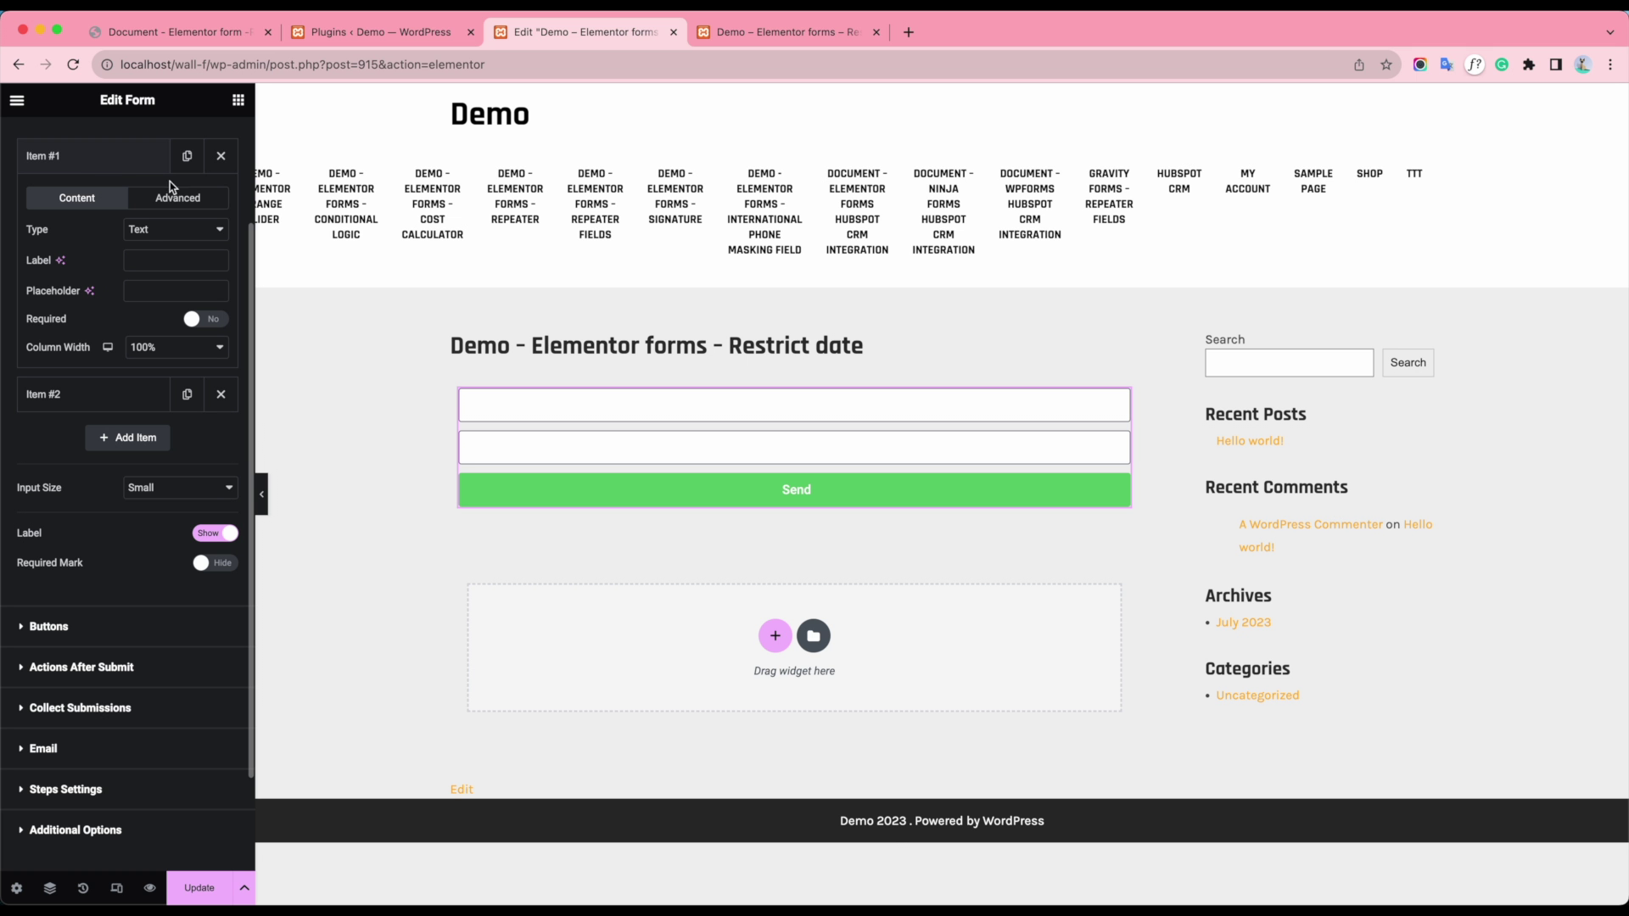
Step: Make the first field a Restrict Date field labelled 'Check-in date'
{"action": "left_click", "coordinate": [182, 229]}
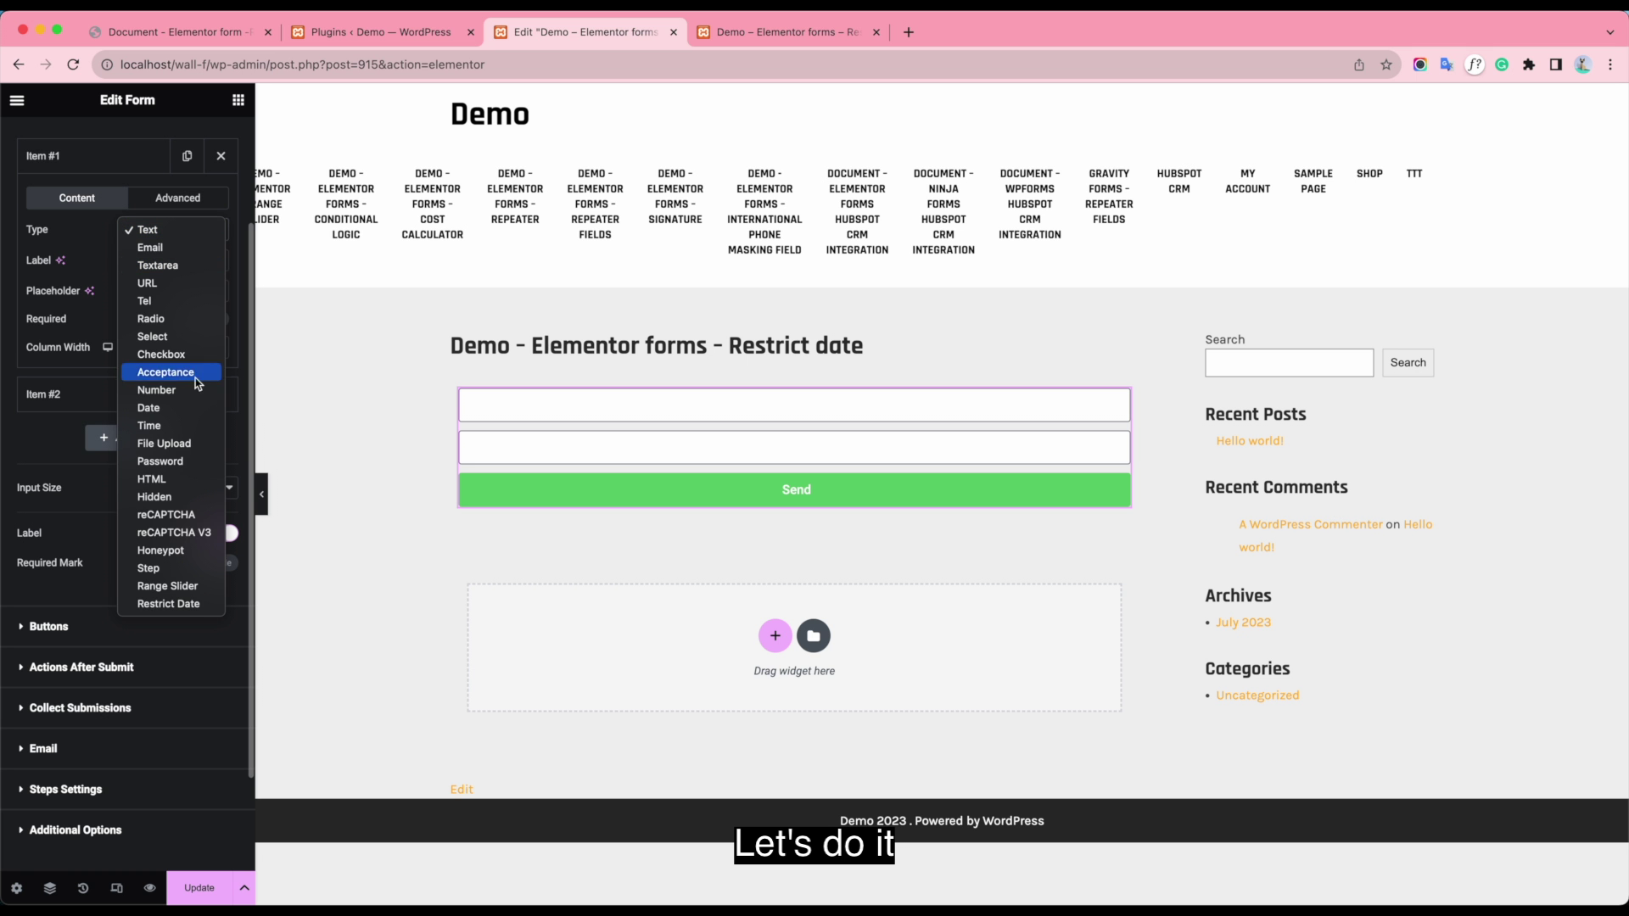
{"action": "left_click", "coordinate": [180, 605]}
{"action": "left_click", "coordinate": [148, 259]}
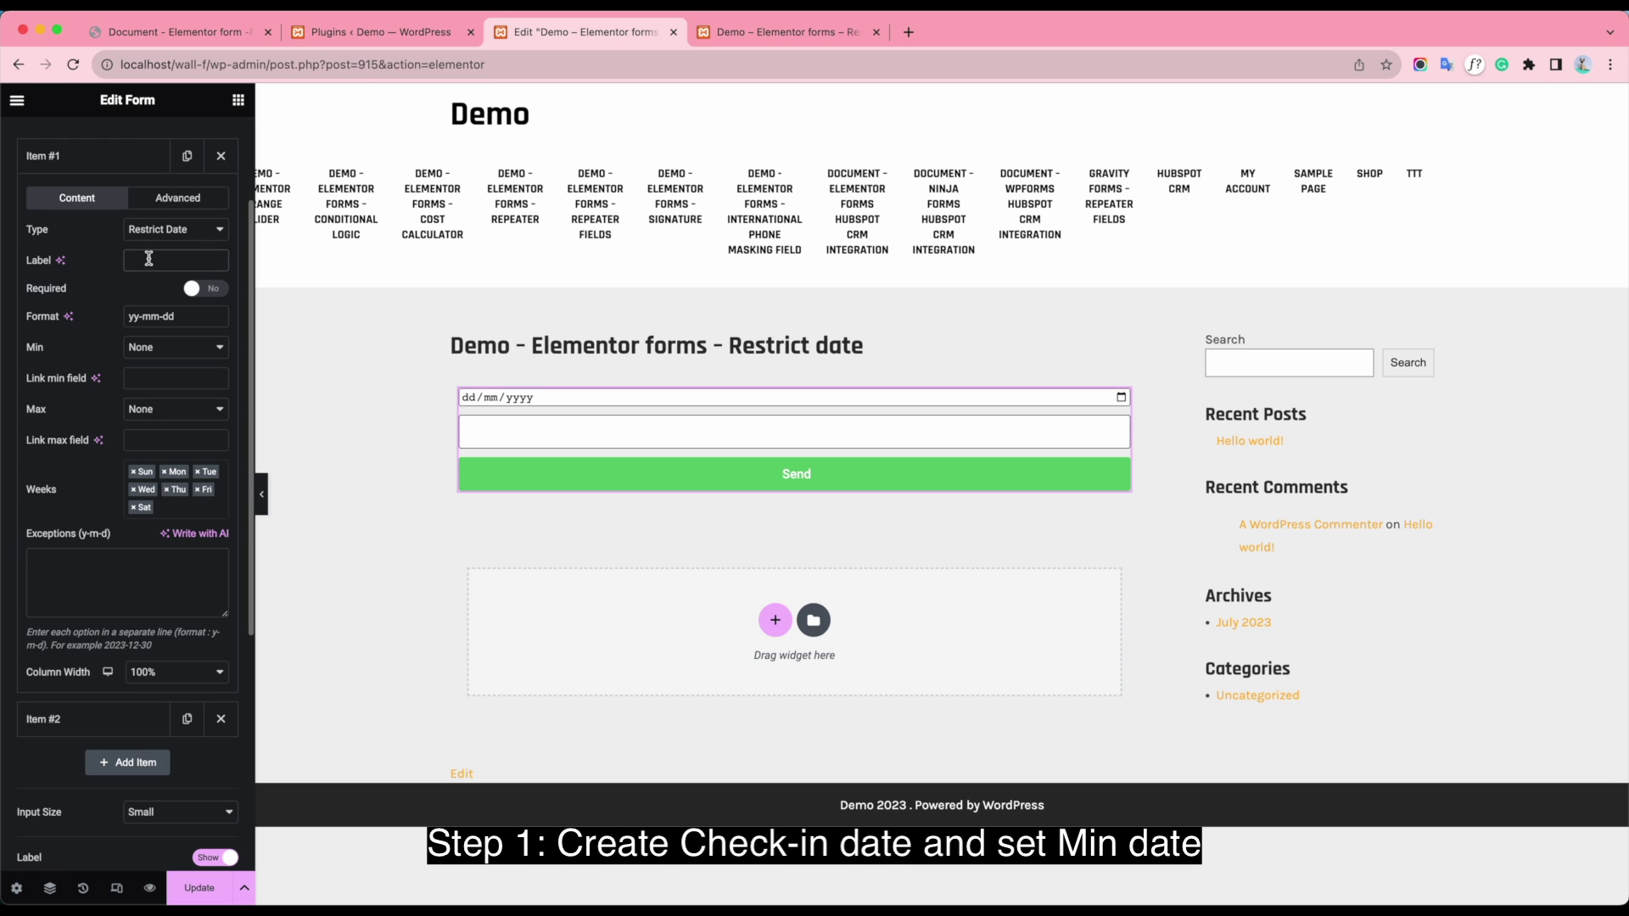
{"action": "type", "text": "Chec"}
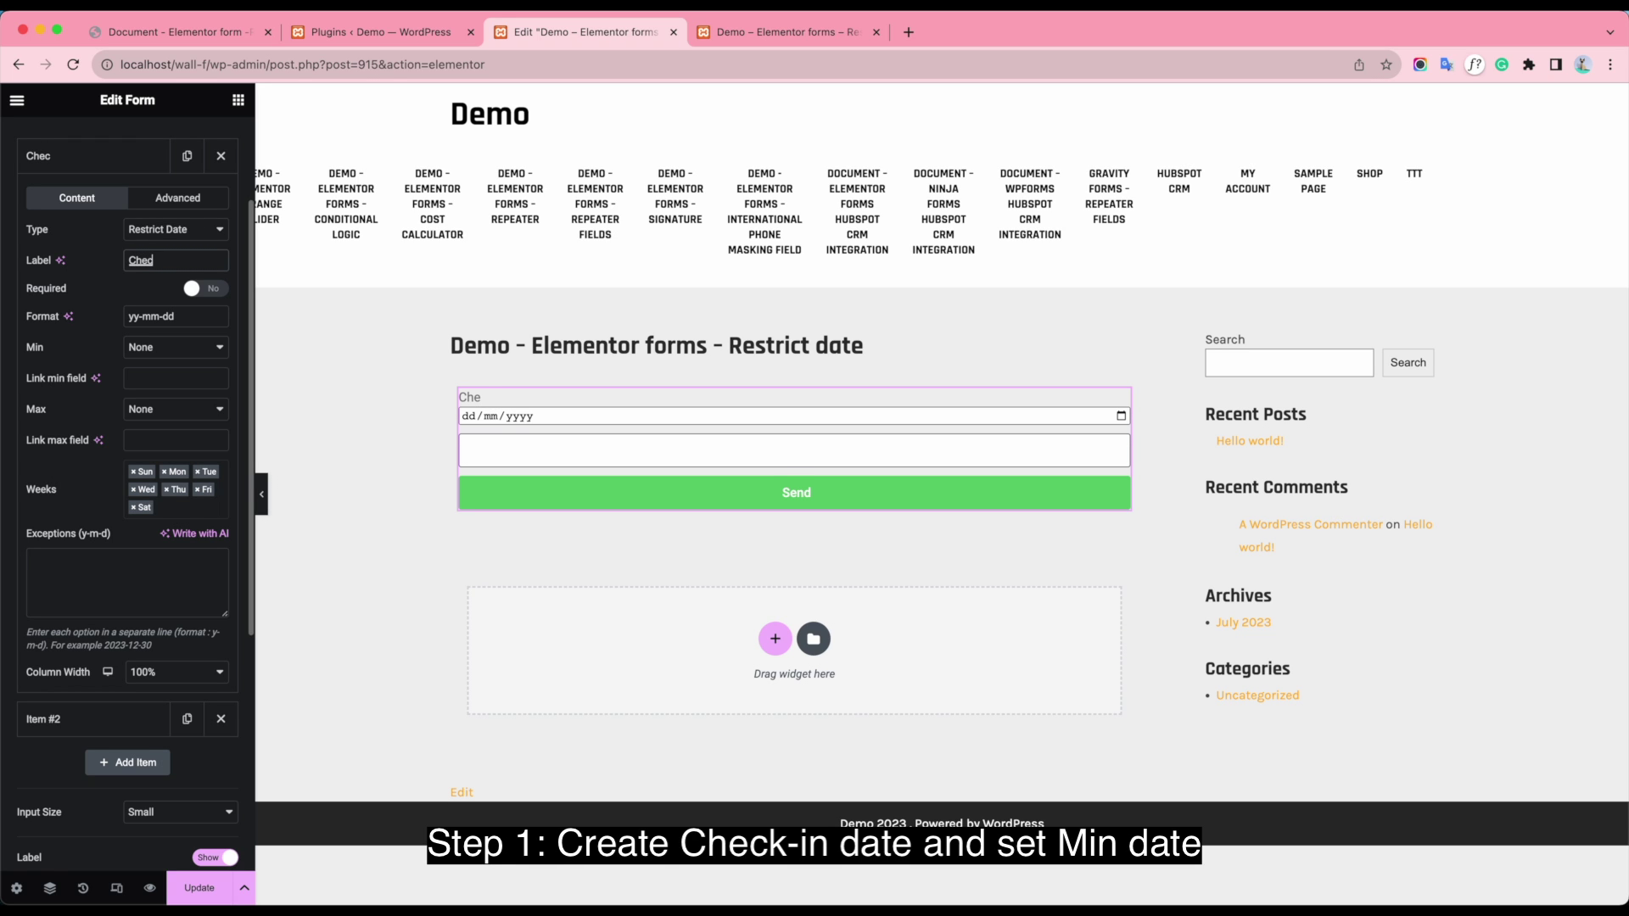
{"action": "type", "text": "k-in date"}
{"action": "key", "text": "BackSpace"}
Step: Set the Check-in date minimum to Set date with 13 October 2023 picked
{"action": "left_click", "coordinate": [217, 351]}
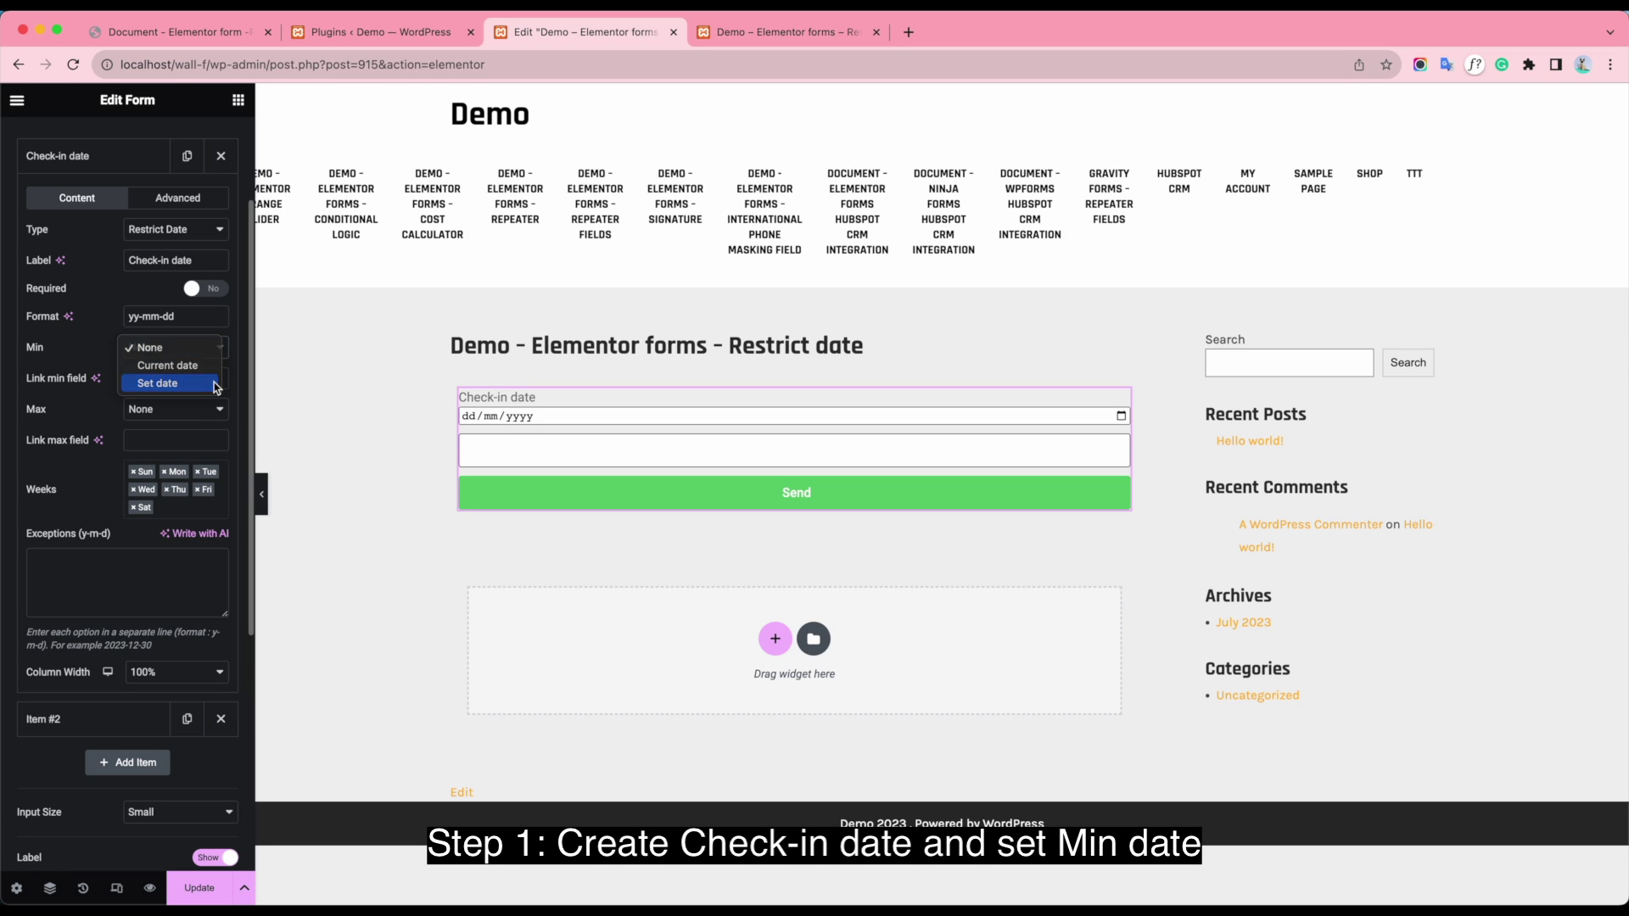
{"action": "left_click", "coordinate": [216, 381]}
{"action": "left_click", "coordinate": [204, 383]}
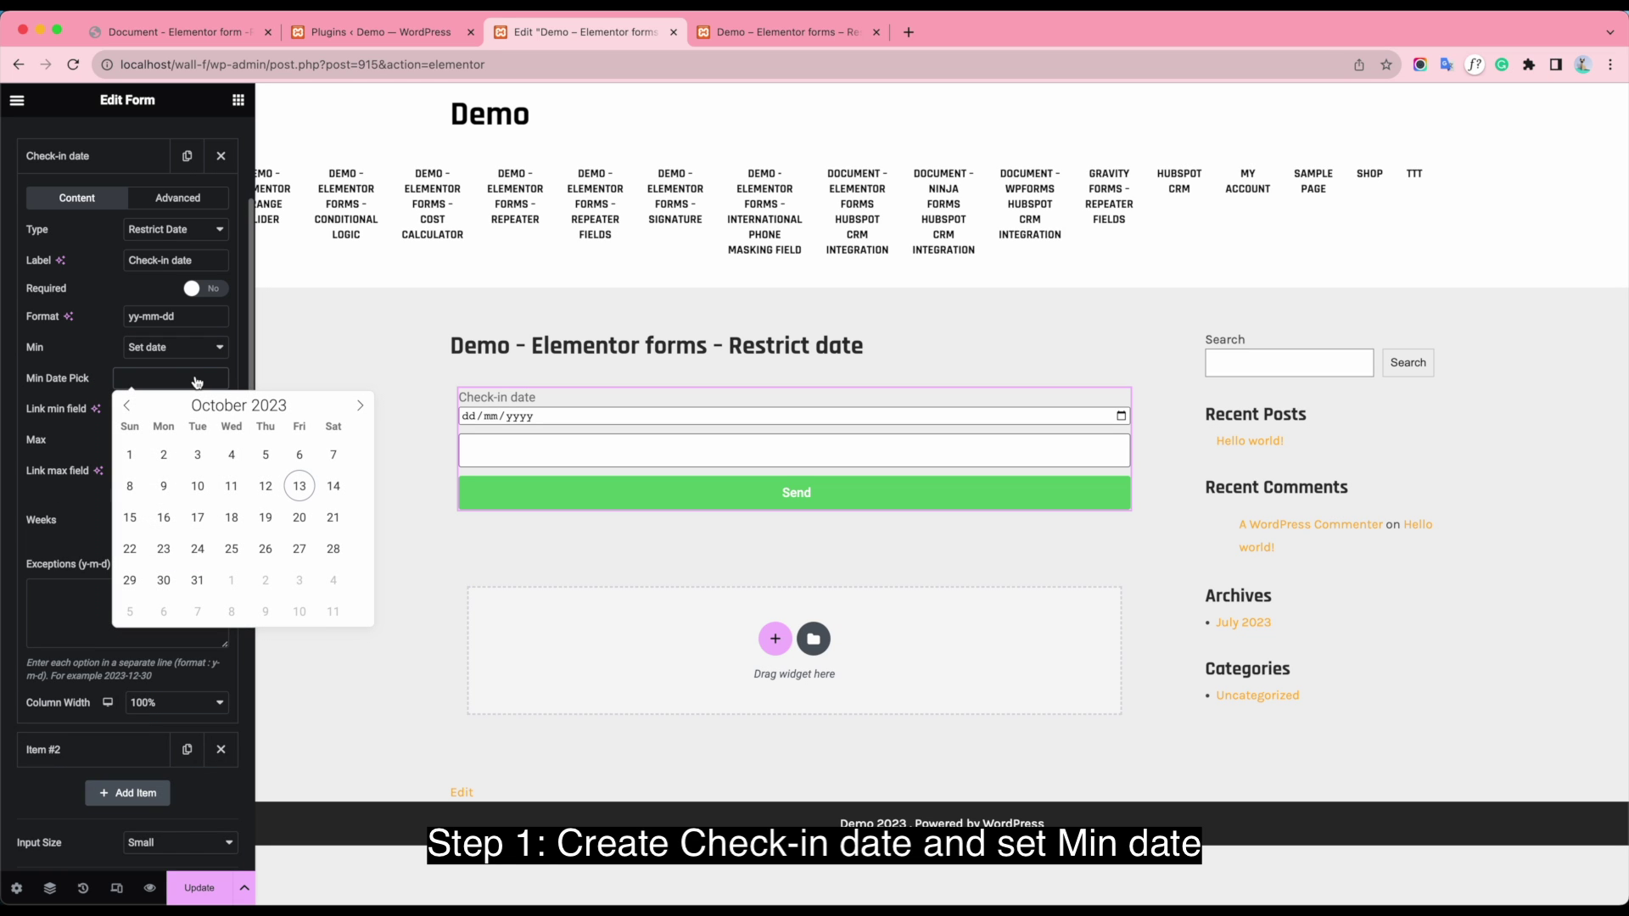
{"action": "left_click", "coordinate": [299, 487]}
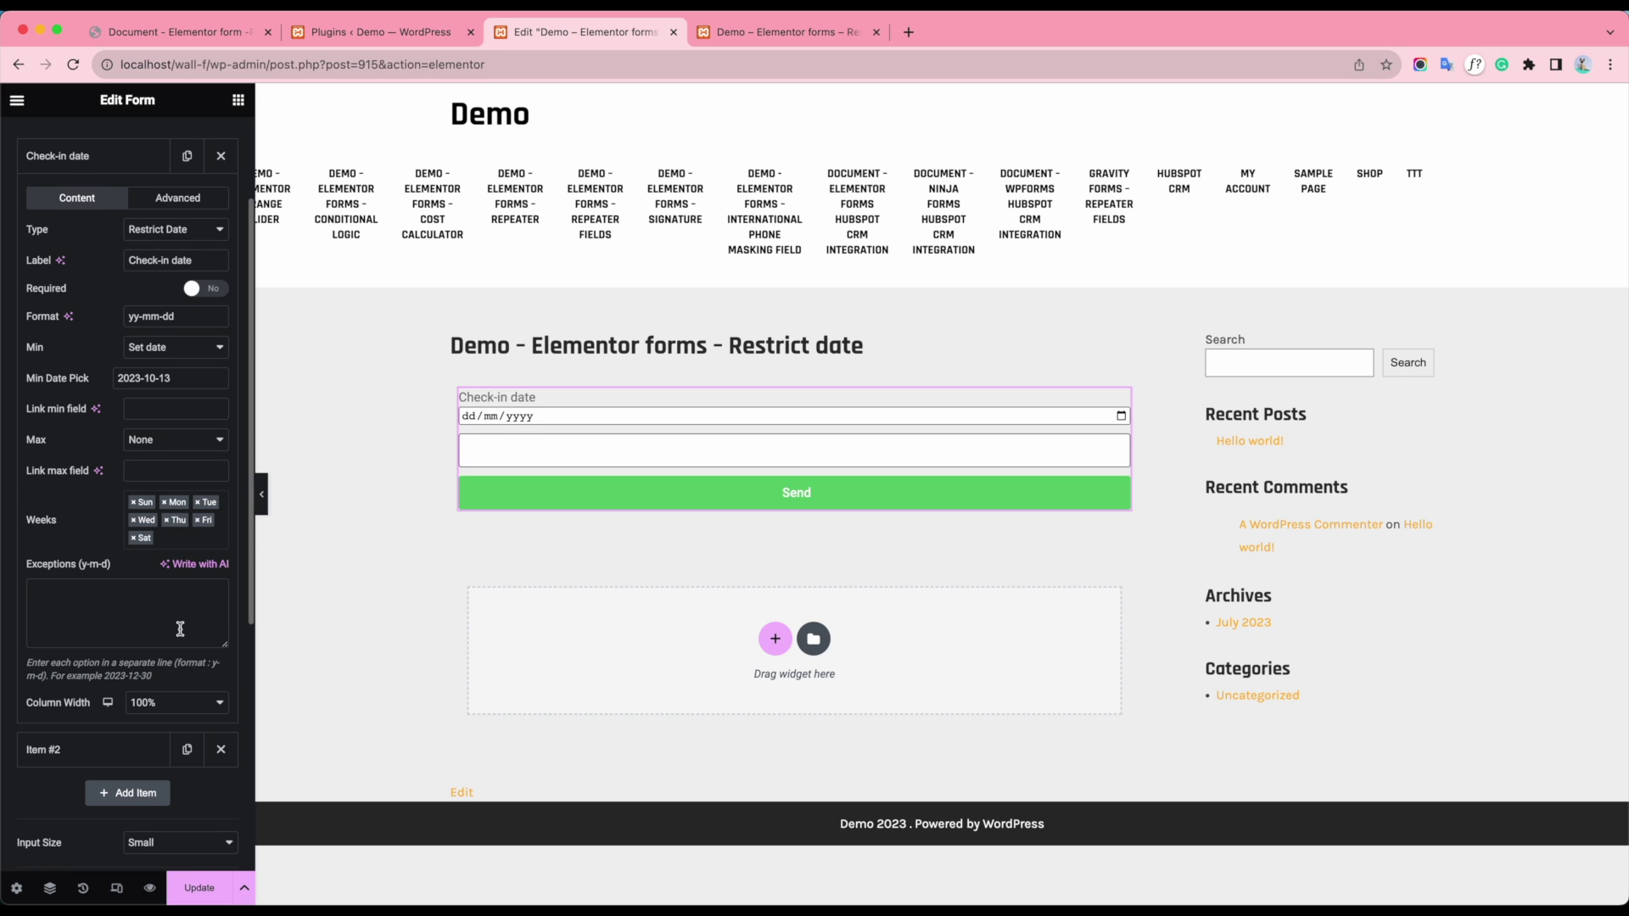
{"action": "scroll", "coordinate": [146, 711], "scroll_direction": "down", "scroll_amount": 1}
Step: Make the second form field a Restrict Date field labelled 'Check-out date'
{"action": "left_click", "coordinate": [106, 736]}
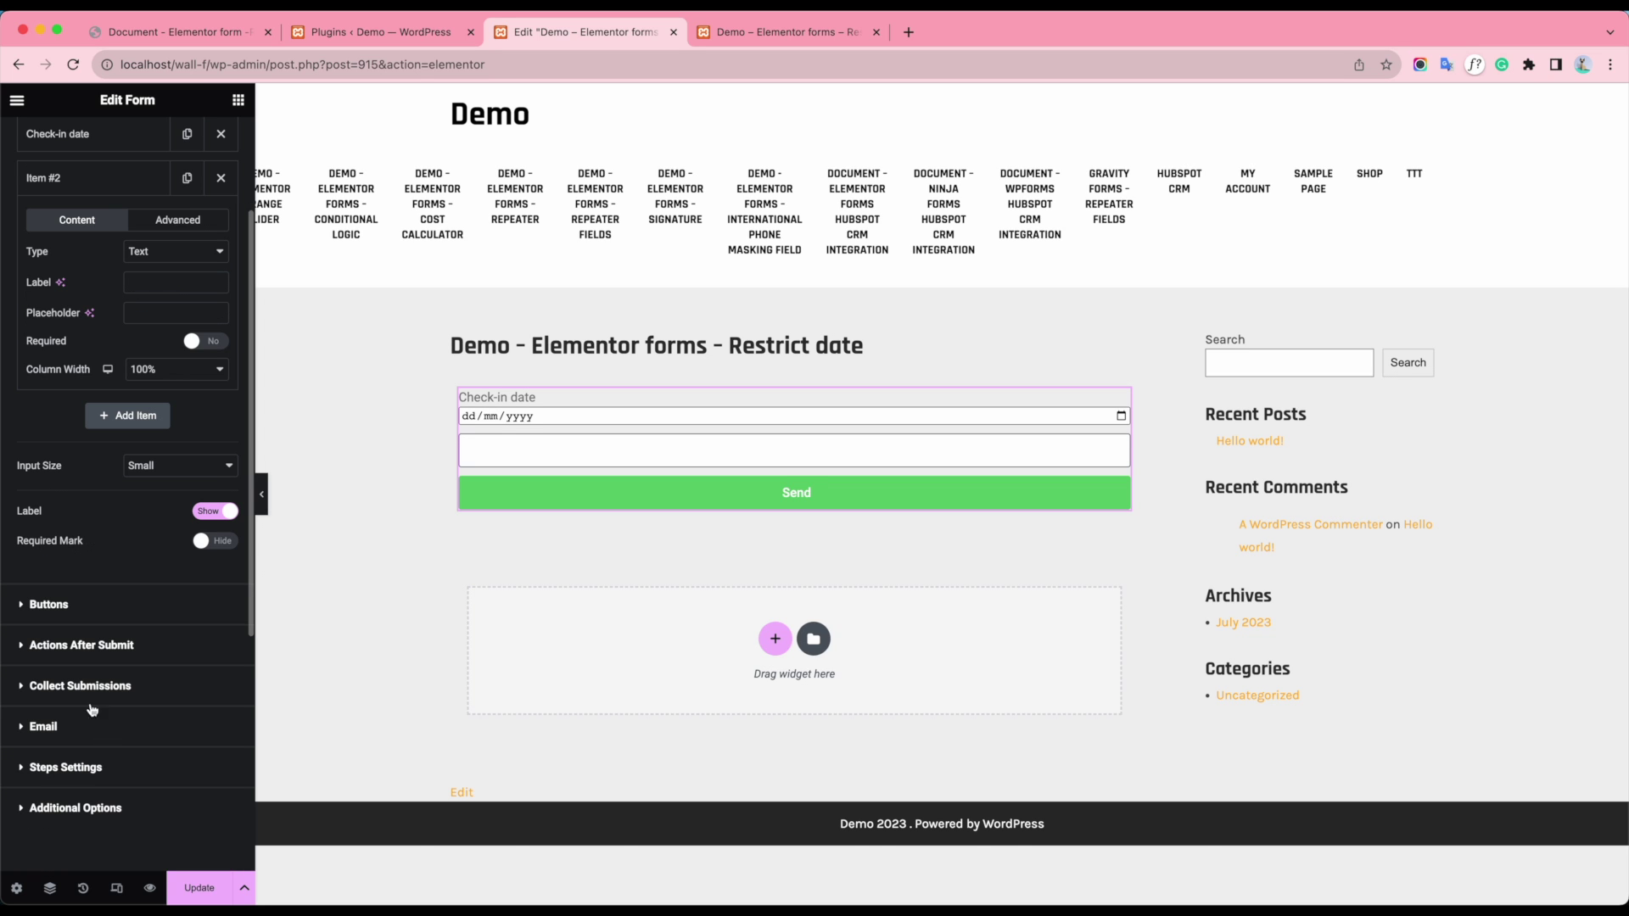
{"action": "left_click", "coordinate": [170, 254]}
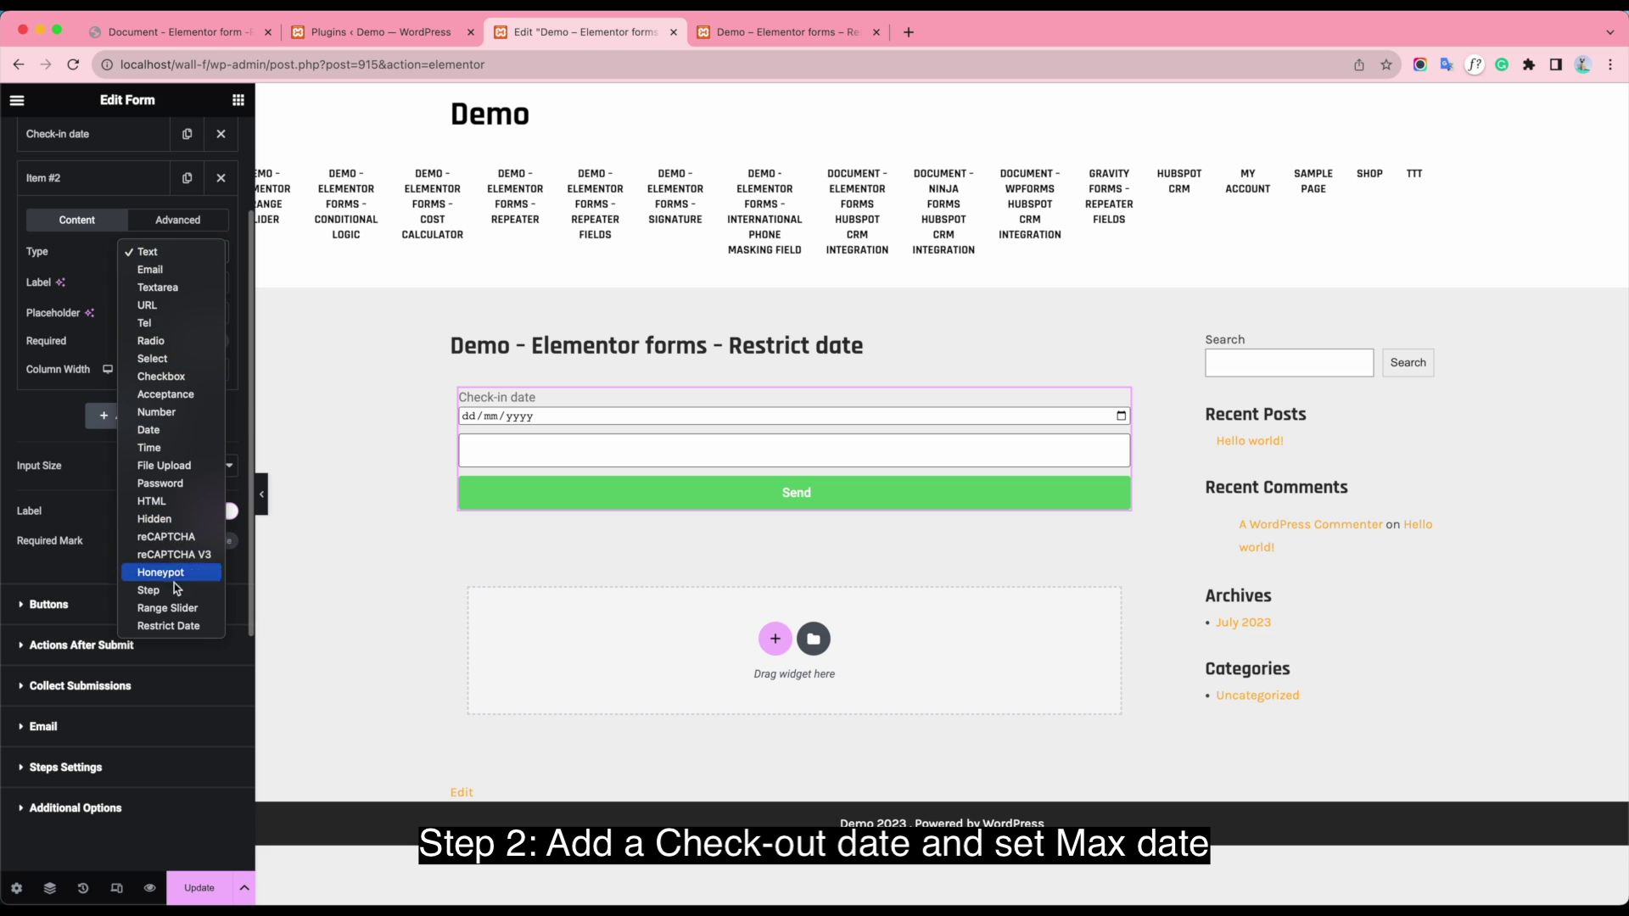
{"action": "left_click", "coordinate": [169, 625]}
{"action": "left_click", "coordinate": [162, 281]}
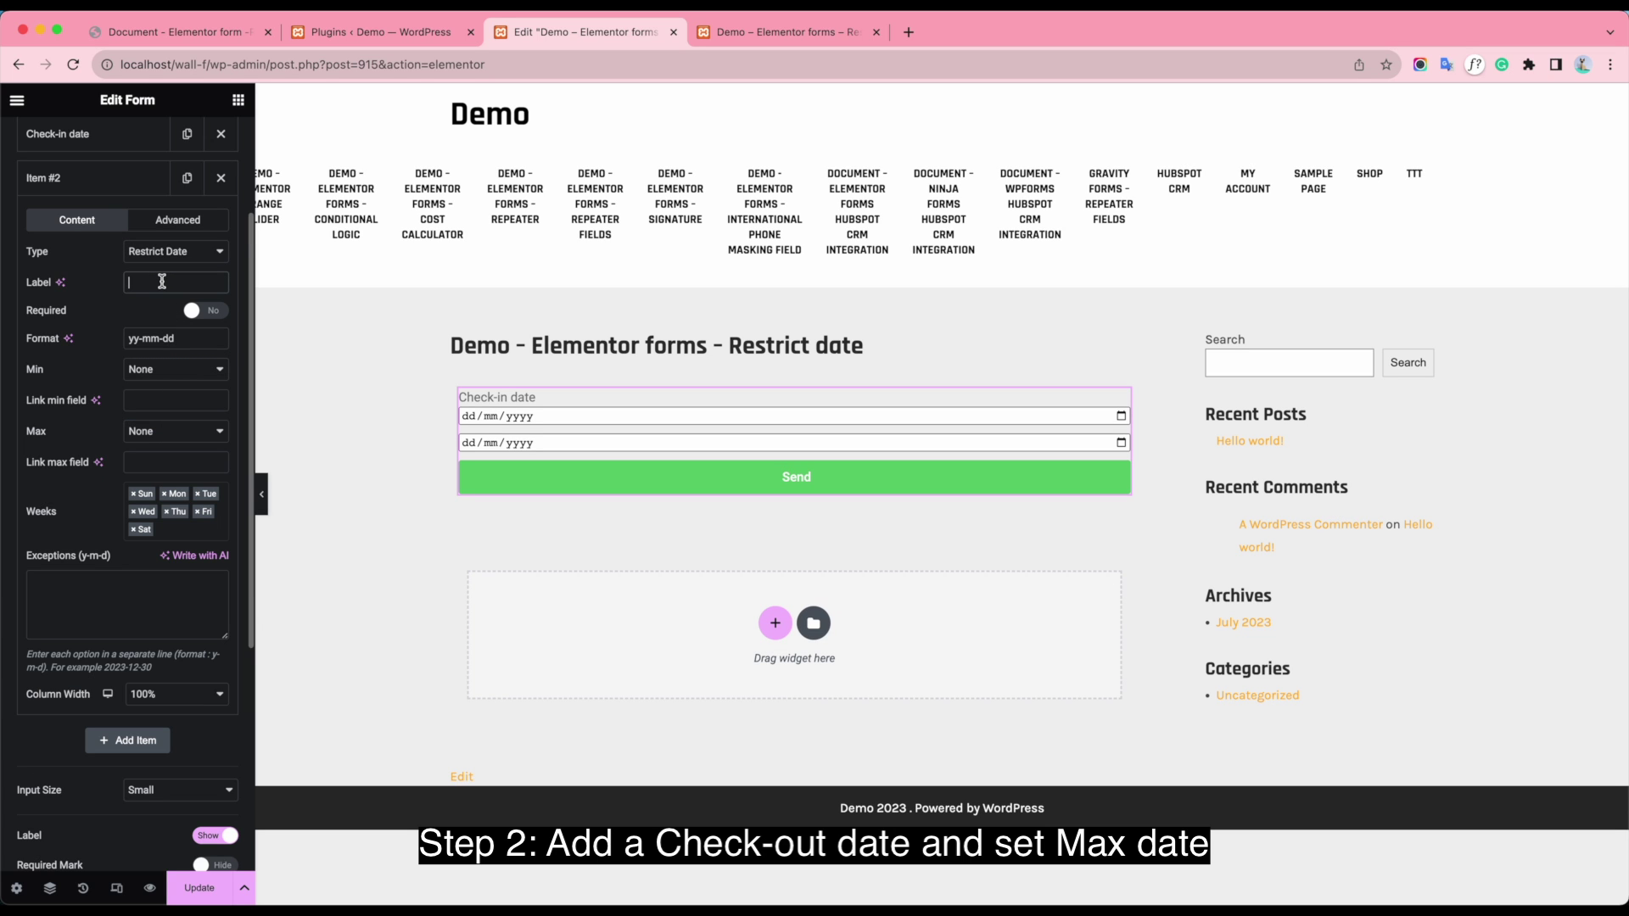
{"action": "type", "text": "Chec"}
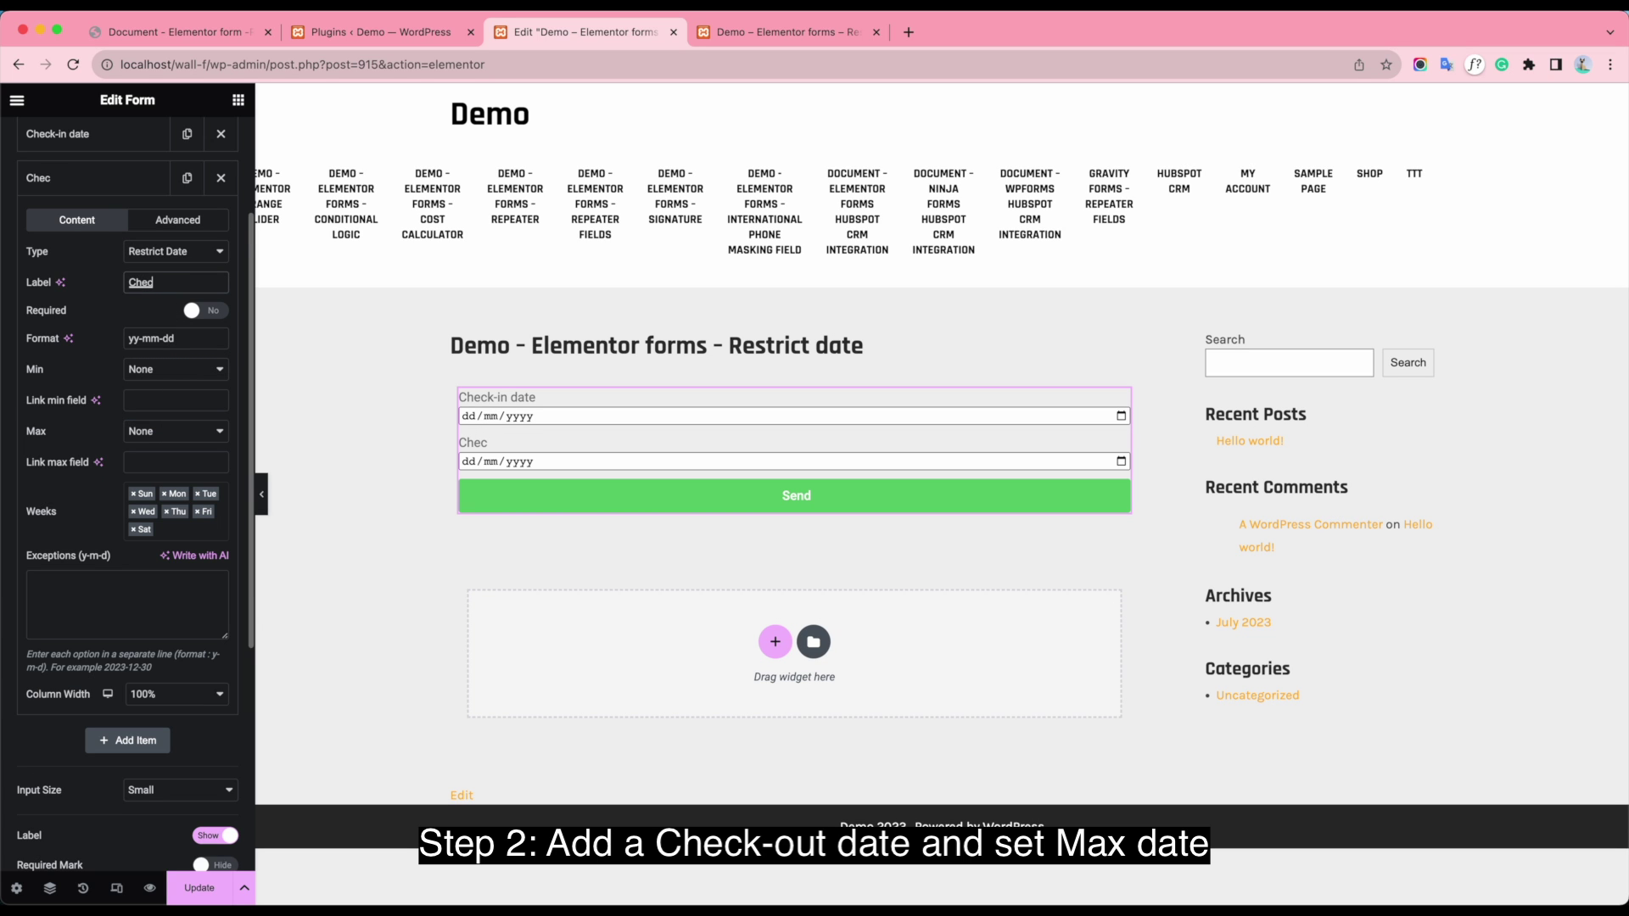
{"action": "type", "text": "k-out date"}
Step: Set the field's maximum to a set date of 30 October 2023
{"action": "left_click", "coordinate": [216, 431]}
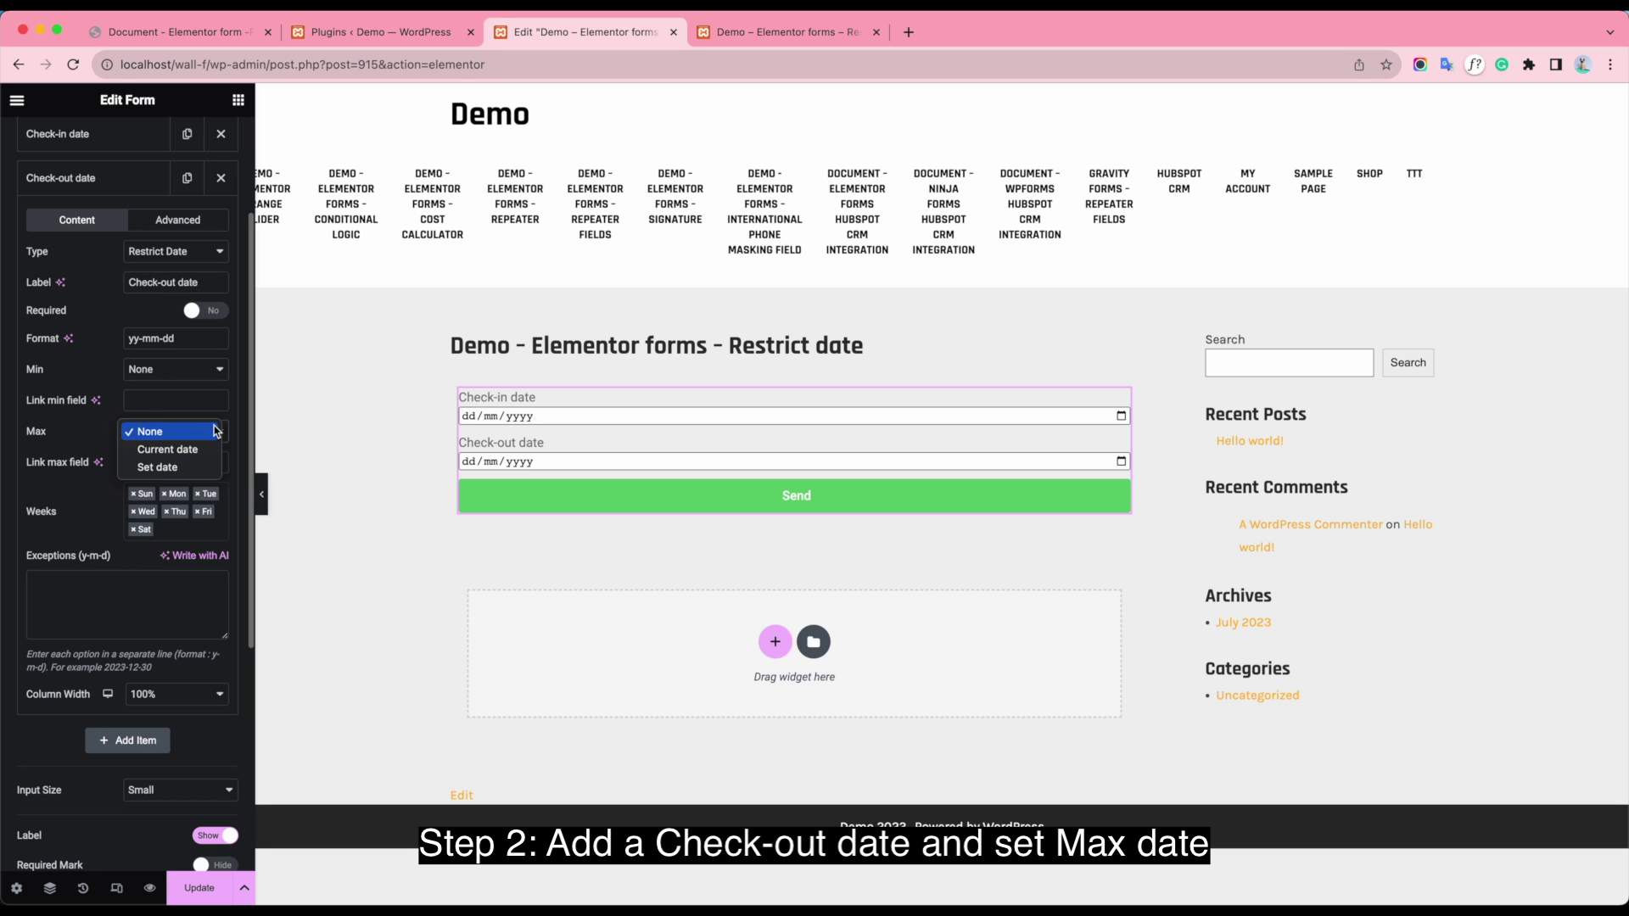
{"action": "left_click", "coordinate": [205, 466]}
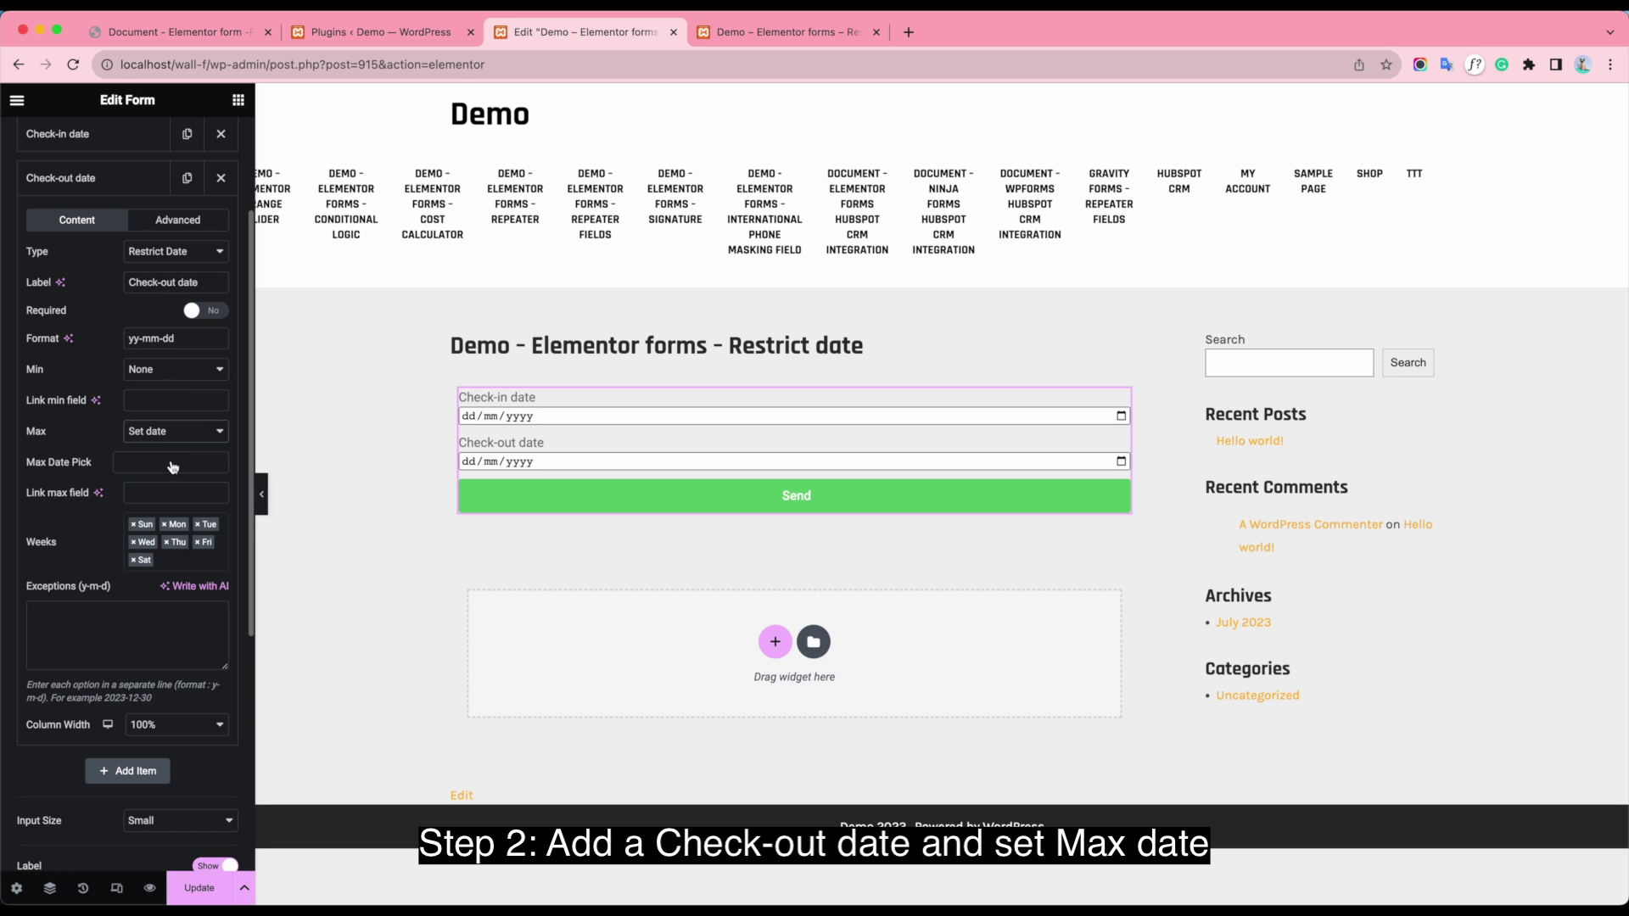
{"action": "left_click", "coordinate": [172, 464]}
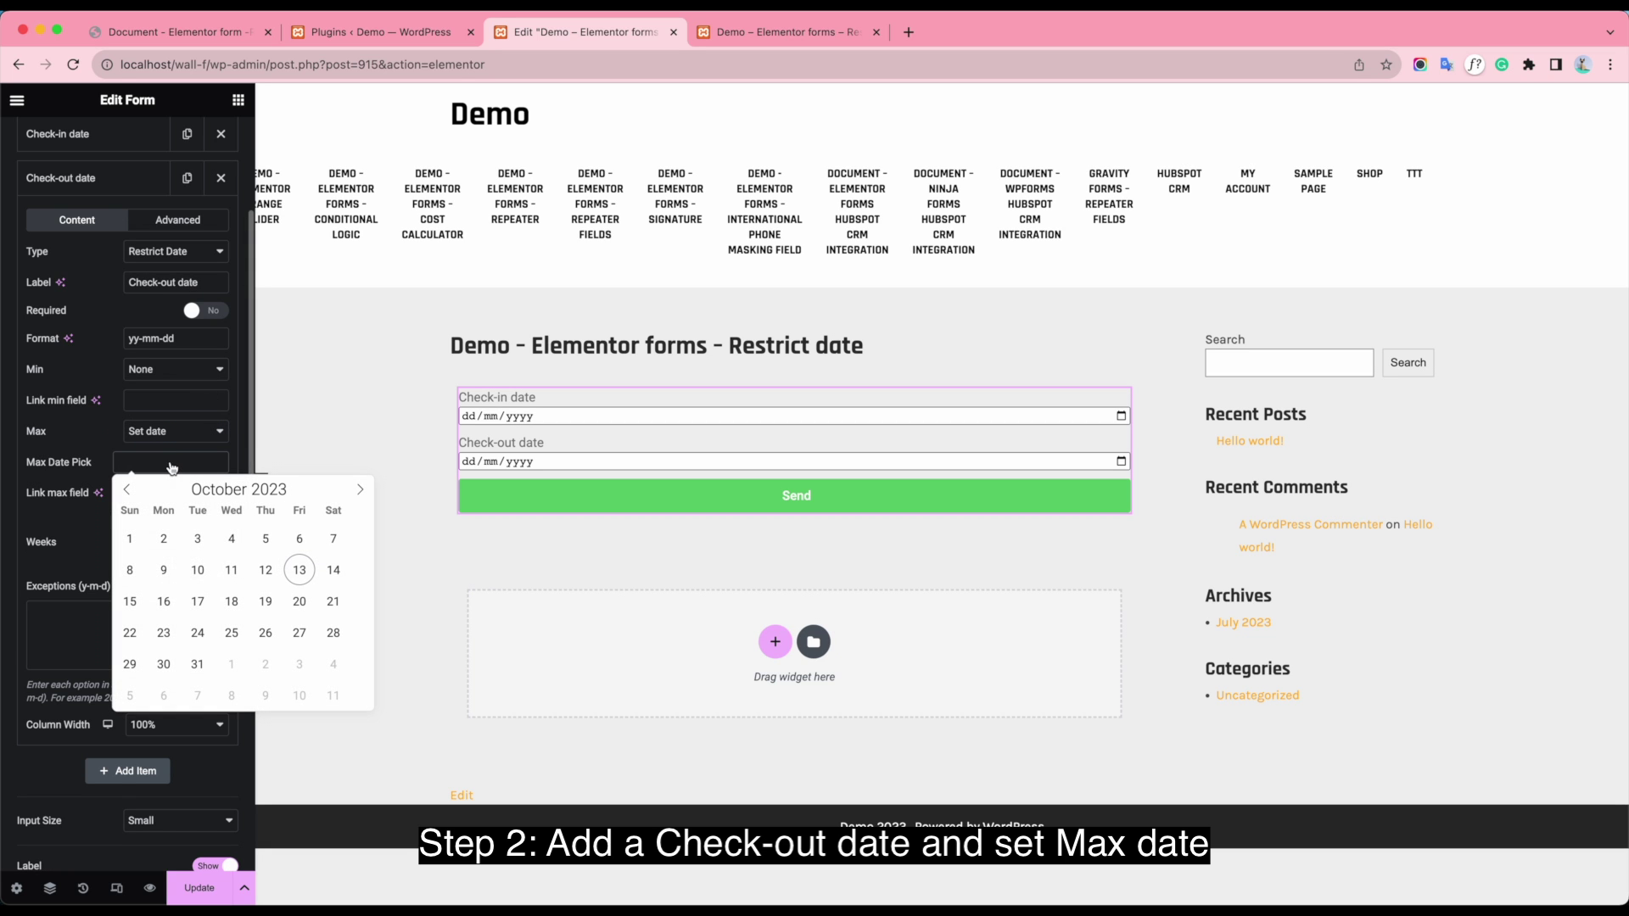
{"action": "left_click", "coordinate": [165, 663]}
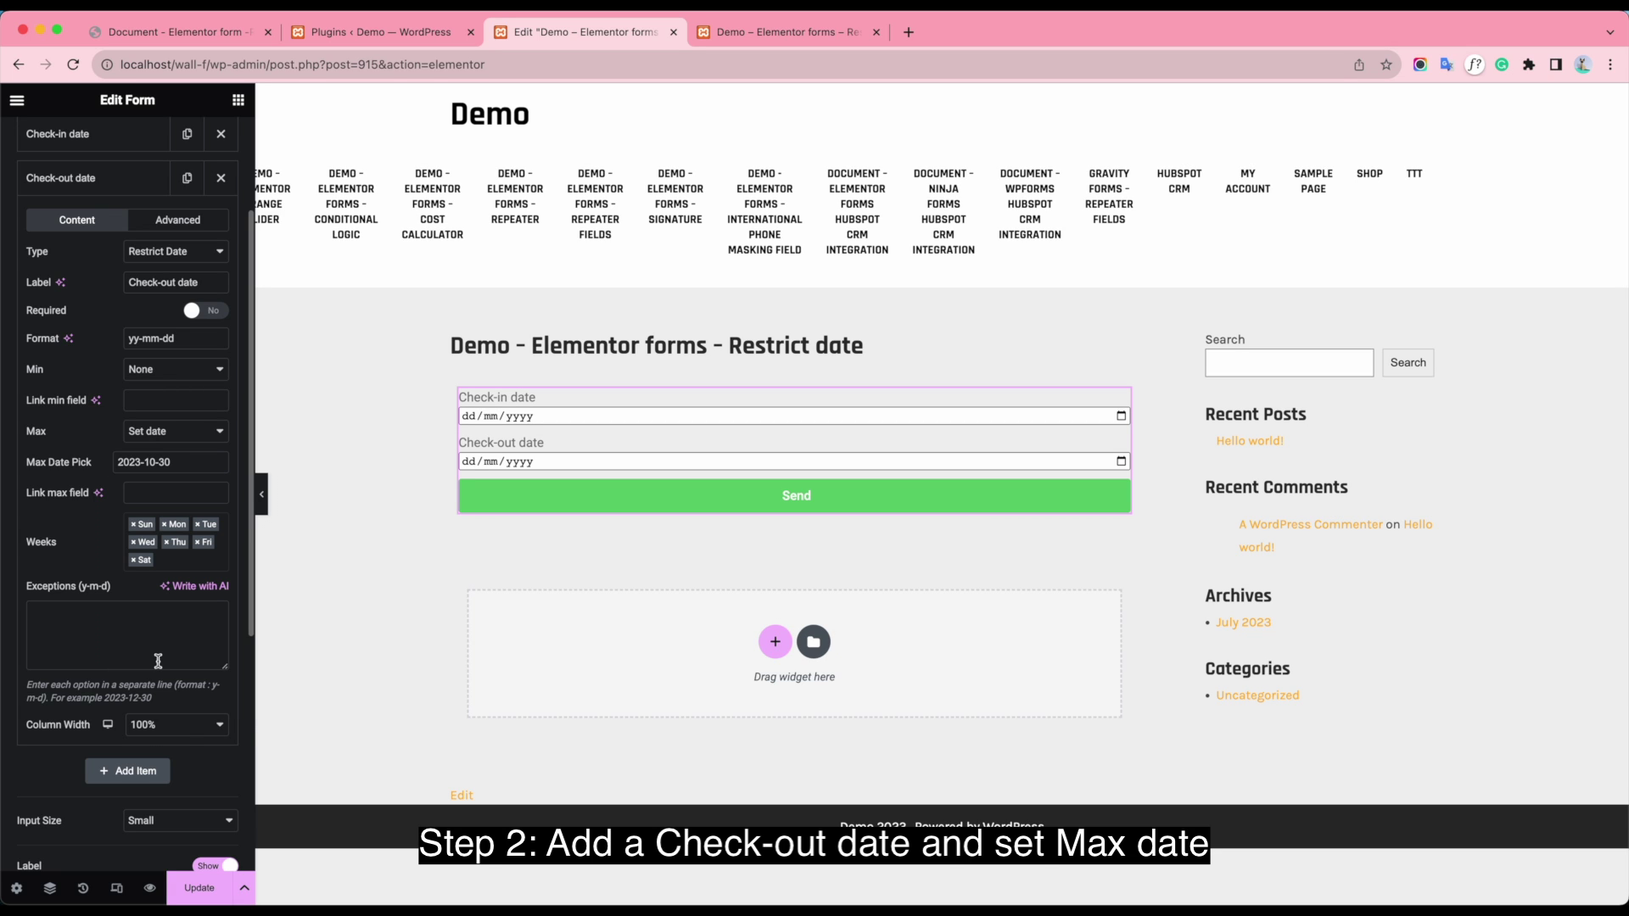
{"action": "scroll", "coordinate": [157, 658], "scroll_direction": "up", "scroll_amount": 1}
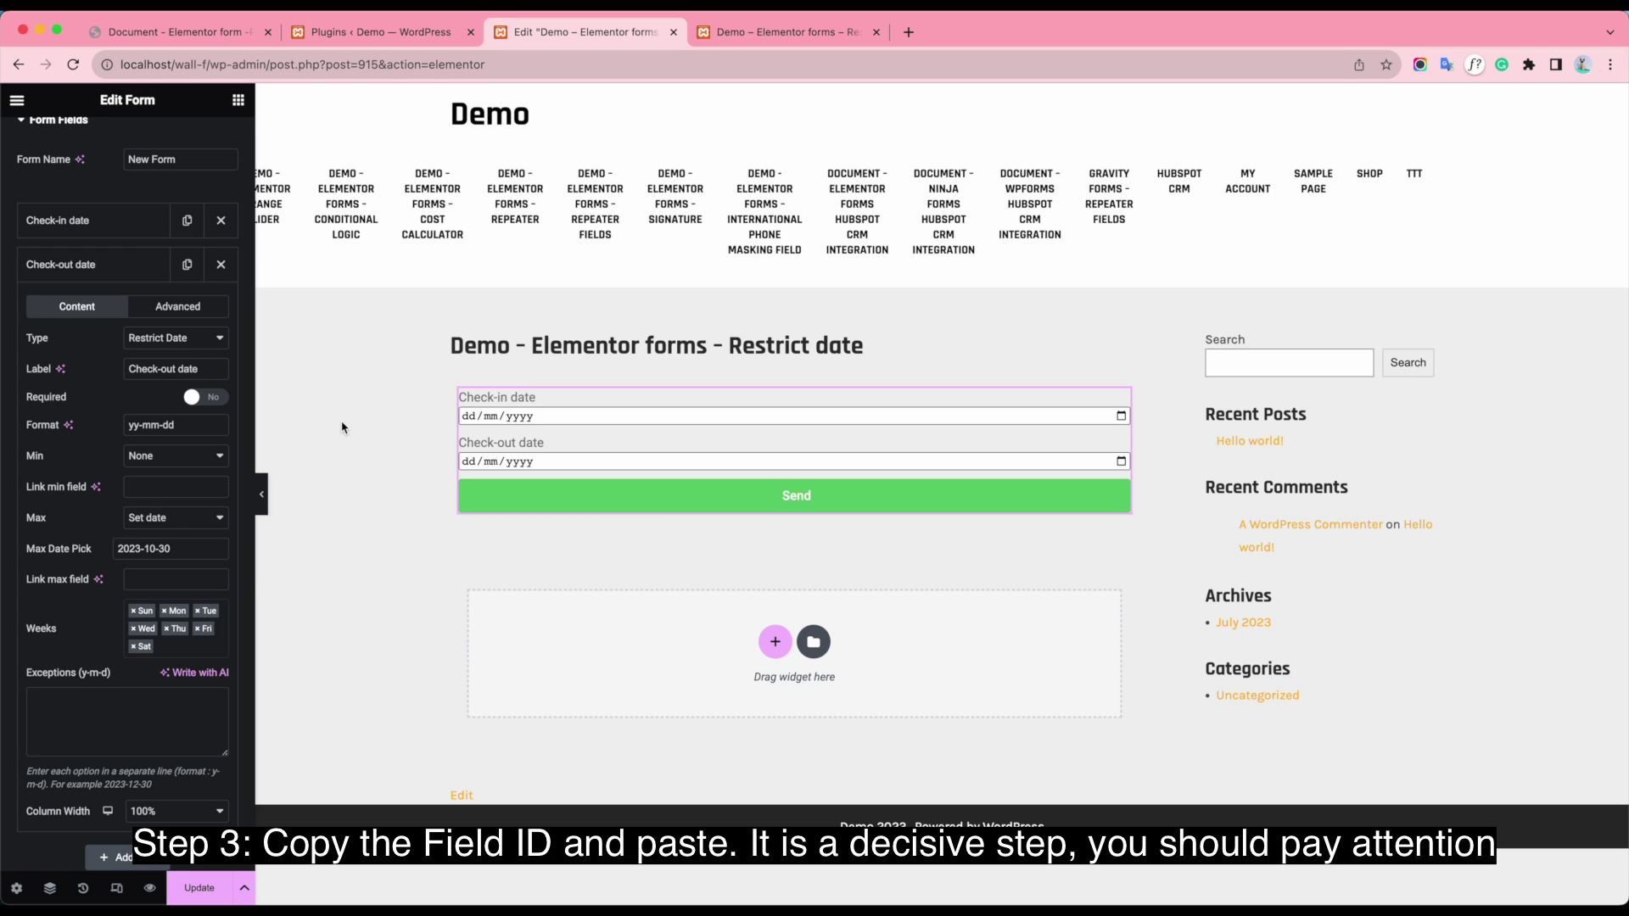
Step: Paste the Check-in field's ID into the Check-out field's Link min setting
{"action": "left_click", "coordinate": [109, 229]}
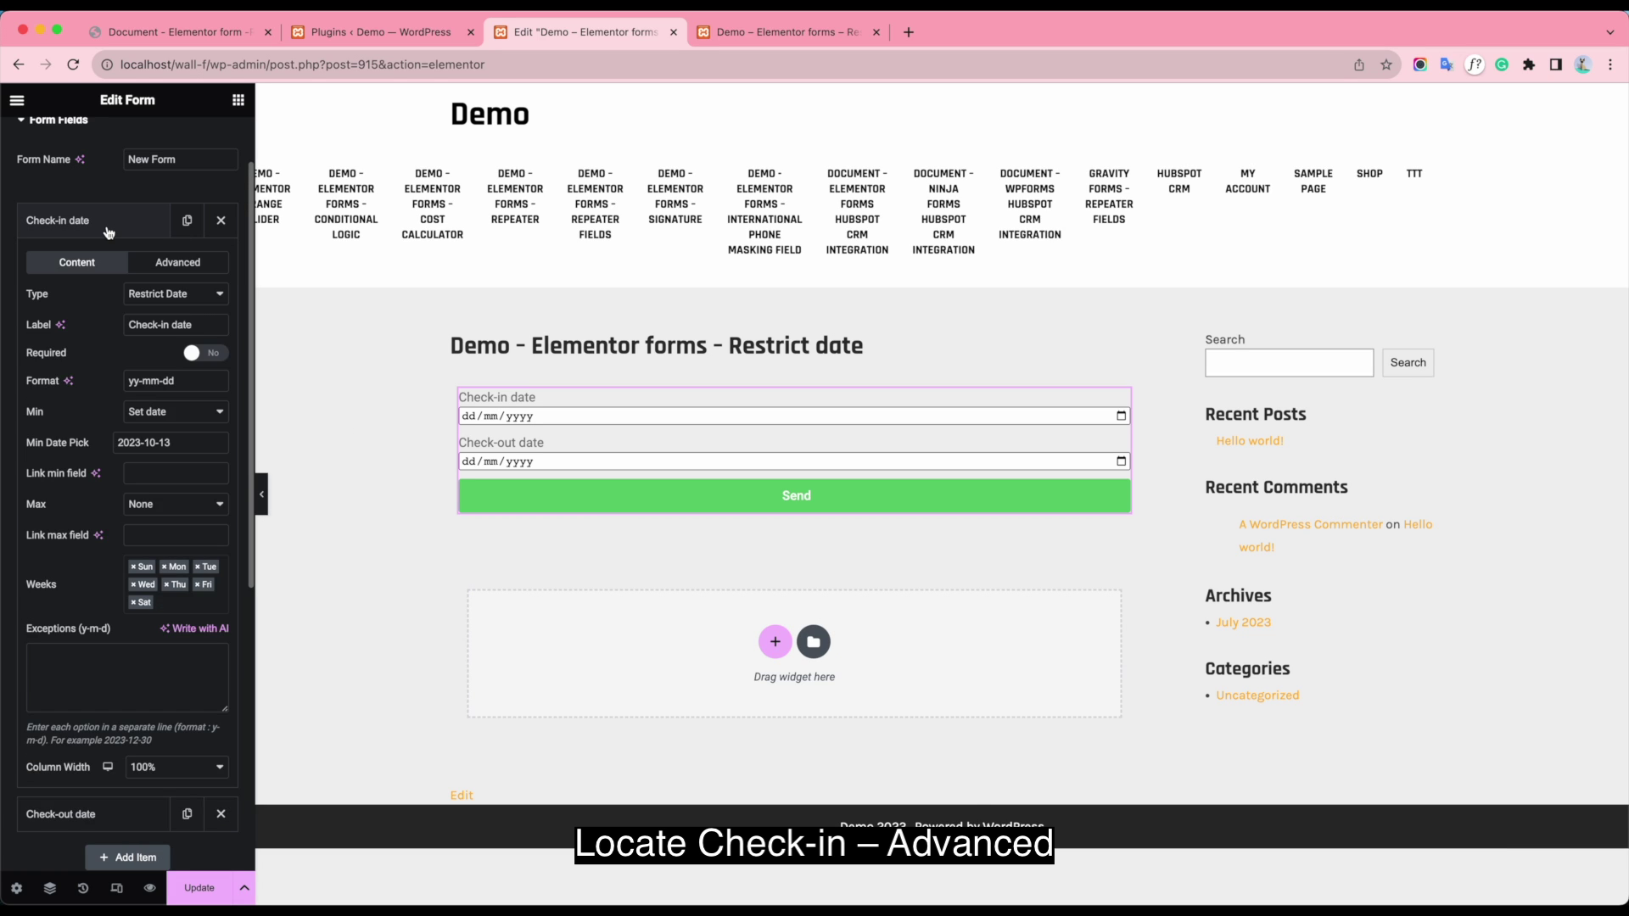
{"action": "left_click", "coordinate": [210, 264]}
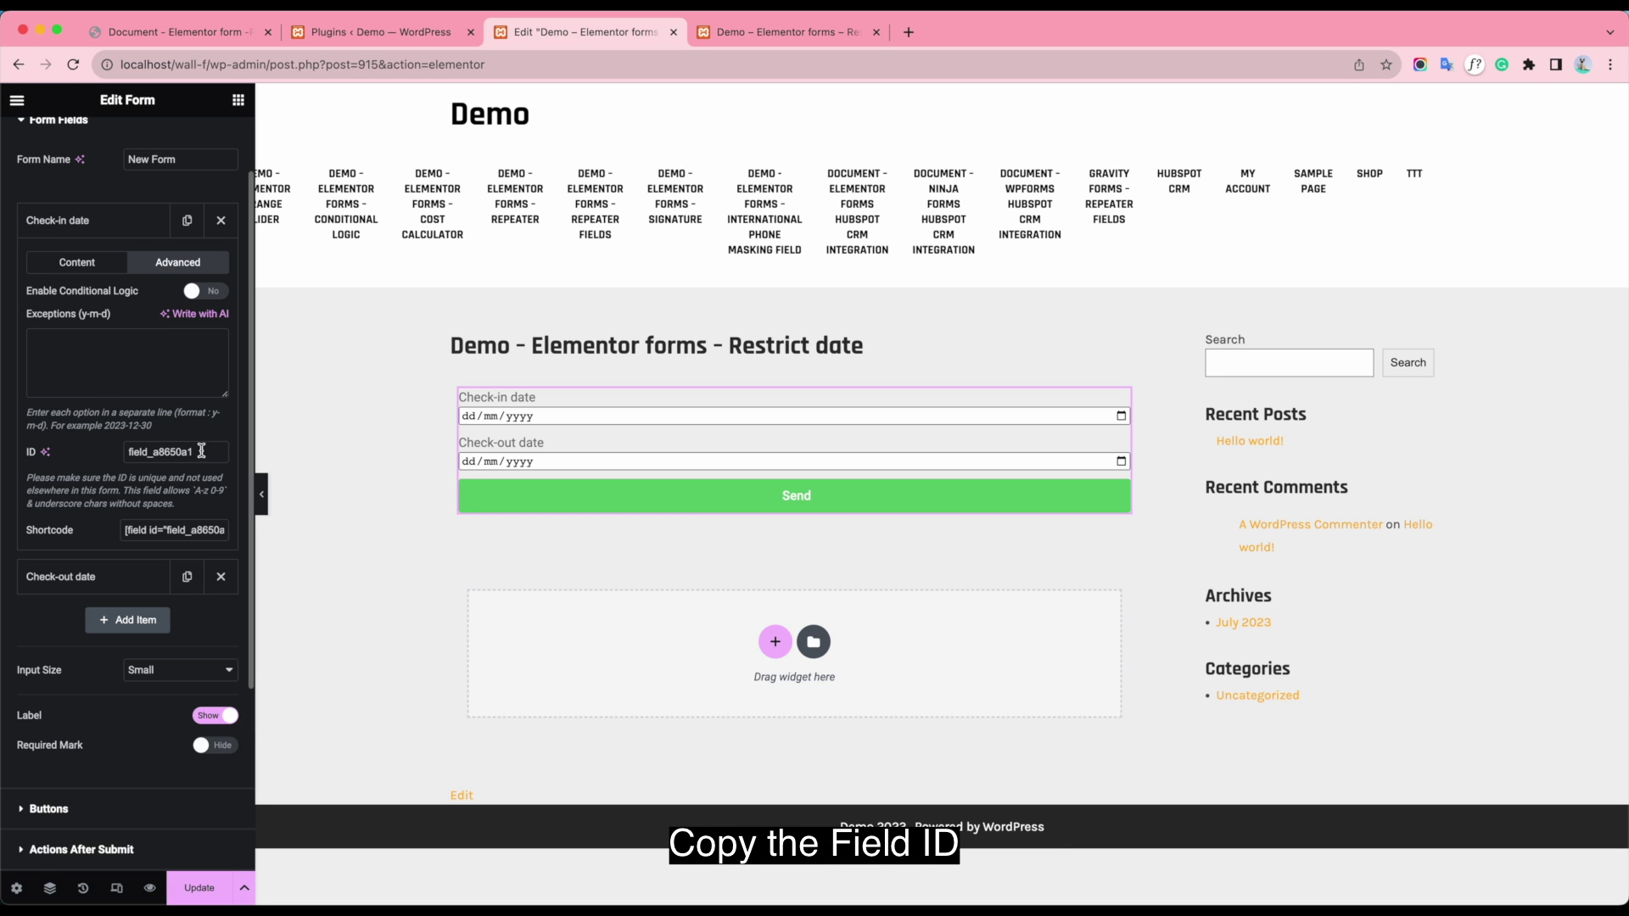
{"action": "left_click_drag", "start_coordinate": [201, 453], "coordinate": [126, 449]}
{"action": "key", "text": "super+c"}
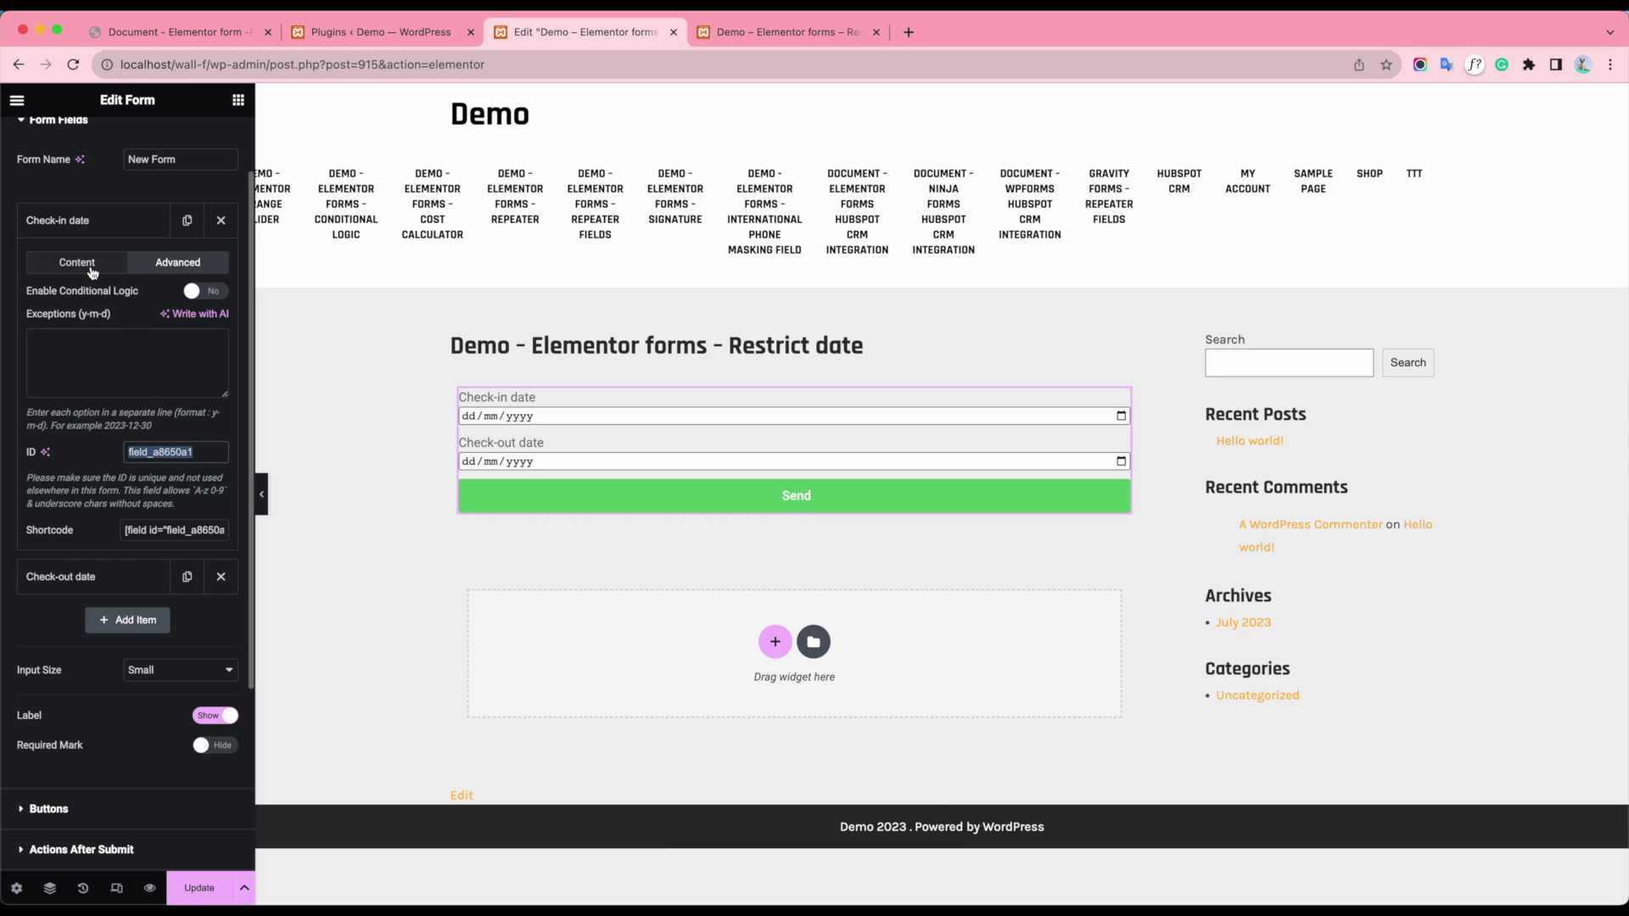
{"action": "left_click", "coordinate": [100, 577]}
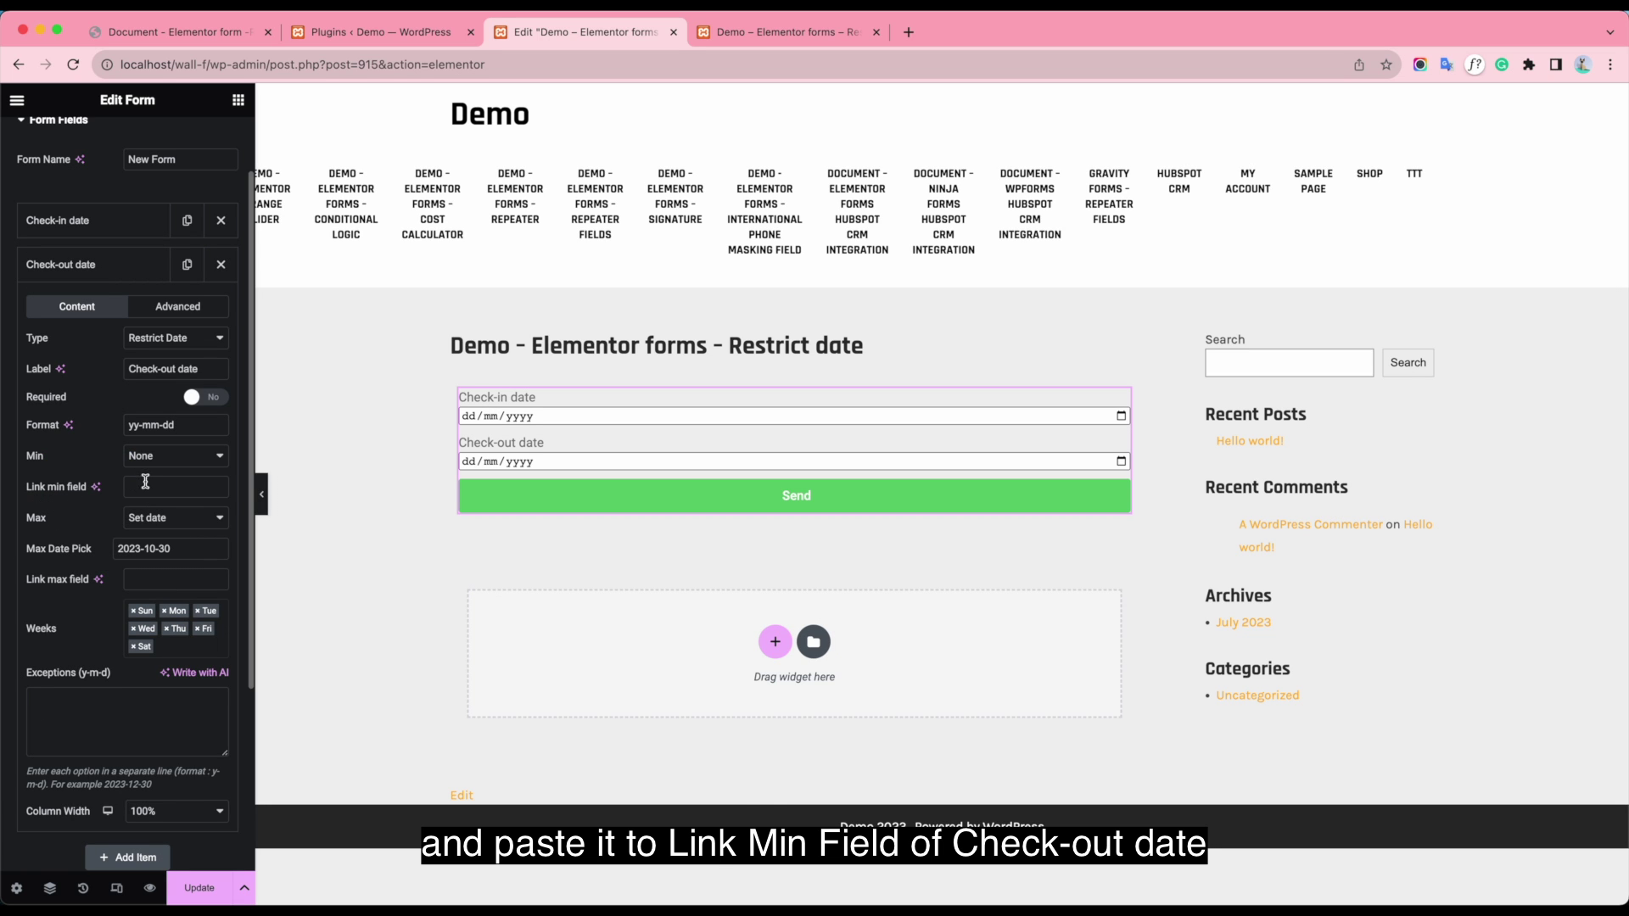
{"action": "left_click", "coordinate": [185, 489]}
{"action": "key", "text": "super+v"}
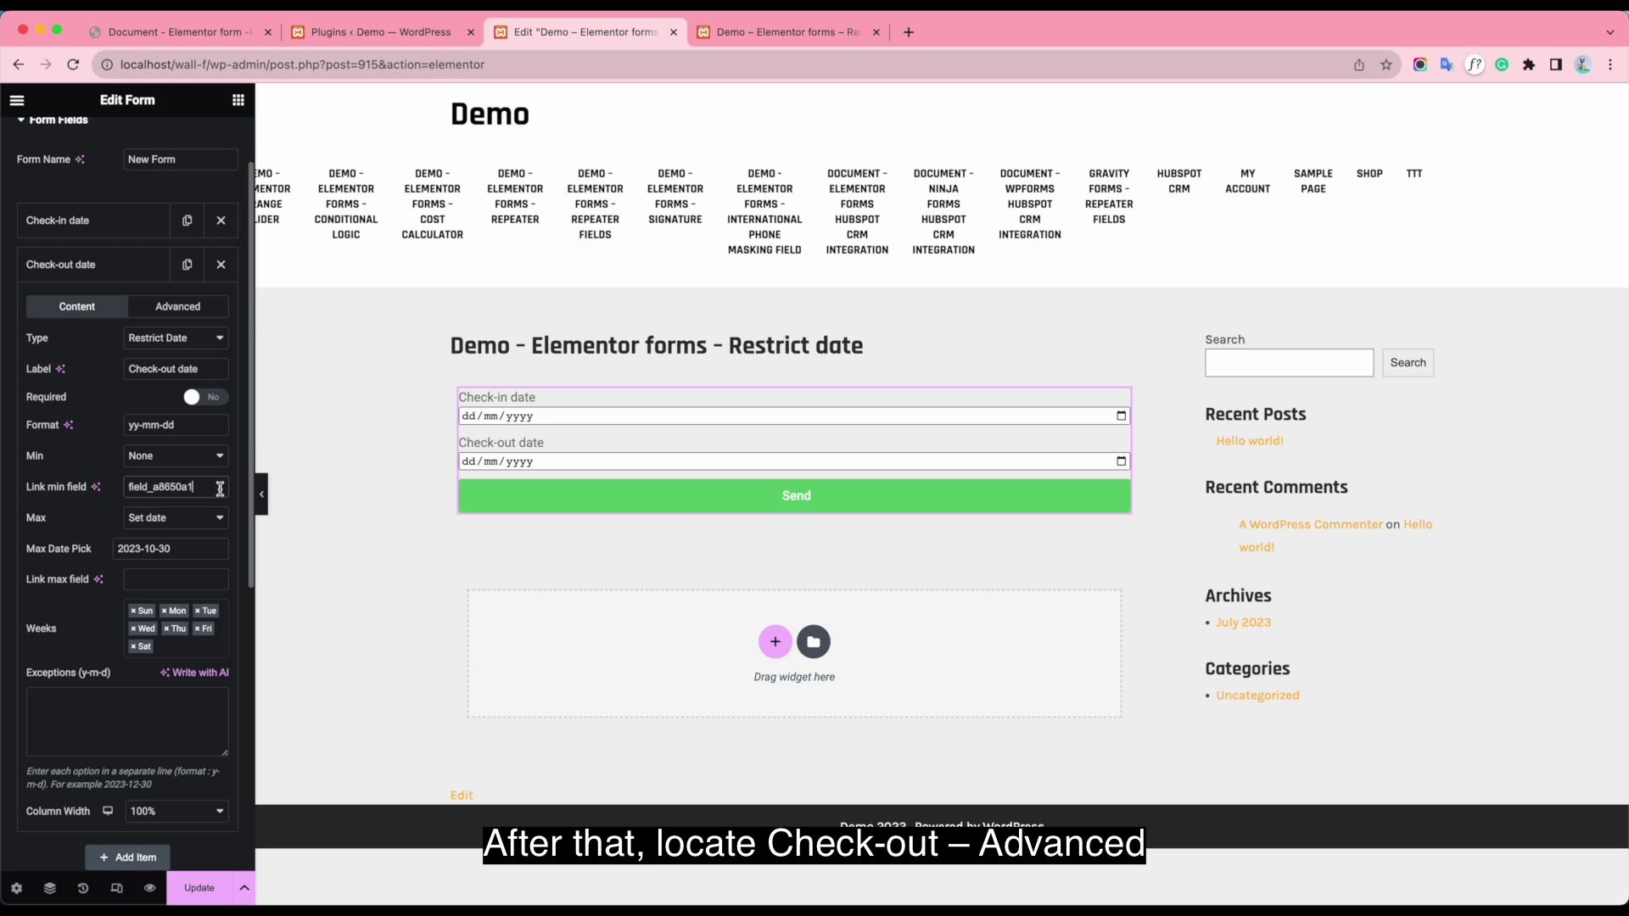
Step: Paste the Check-out field's ID into the Check-in field's Link max setting
{"action": "left_click", "coordinate": [207, 311]}
{"action": "left_click_drag", "start_coordinate": [212, 496], "coordinate": [95, 506]}
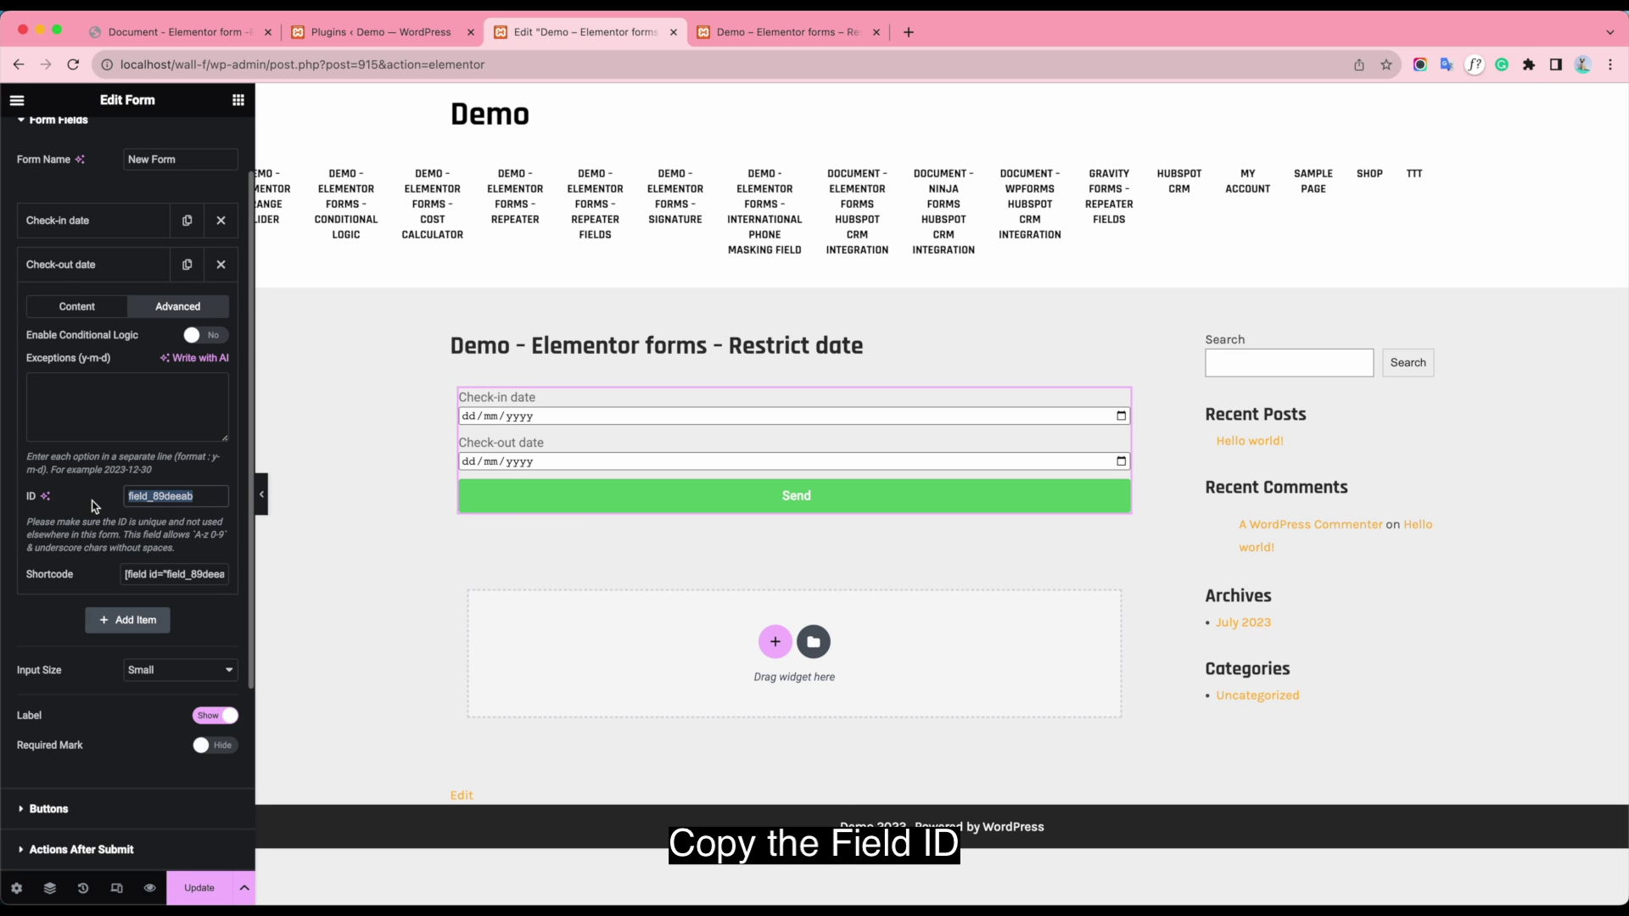
{"action": "left_click", "coordinate": [63, 228]}
{"action": "left_click", "coordinate": [66, 263]}
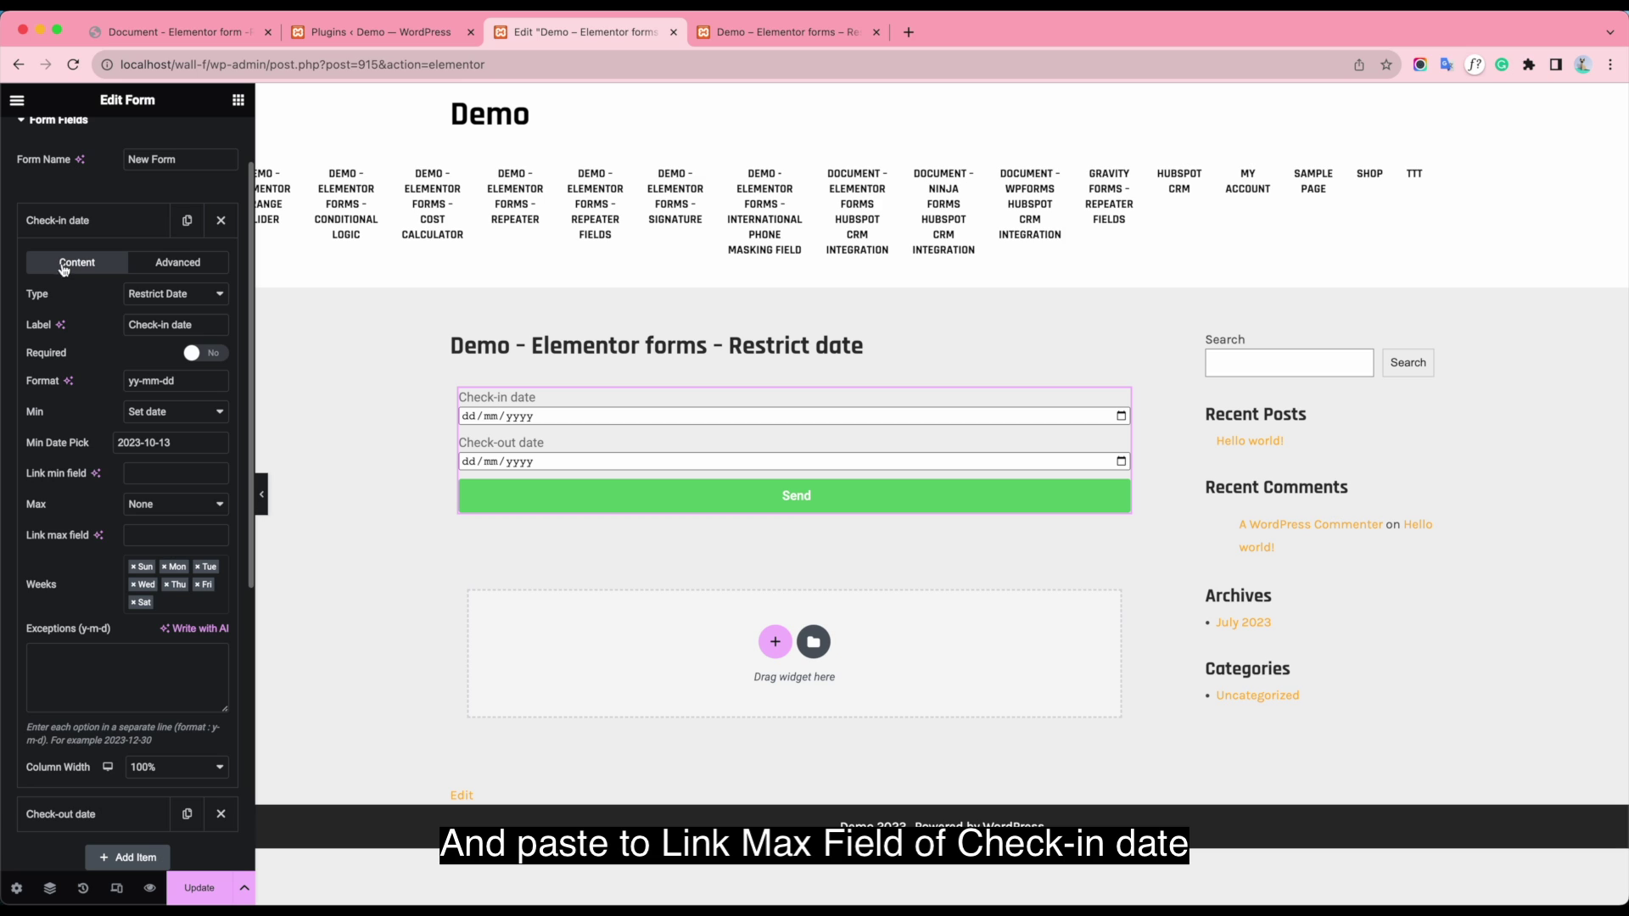
{"action": "left_click", "coordinate": [157, 534]}
{"action": "type", "text": "field_9deeab"}
Step: Update the page and switch to its preview
{"action": "left_click", "coordinate": [76, 814]}
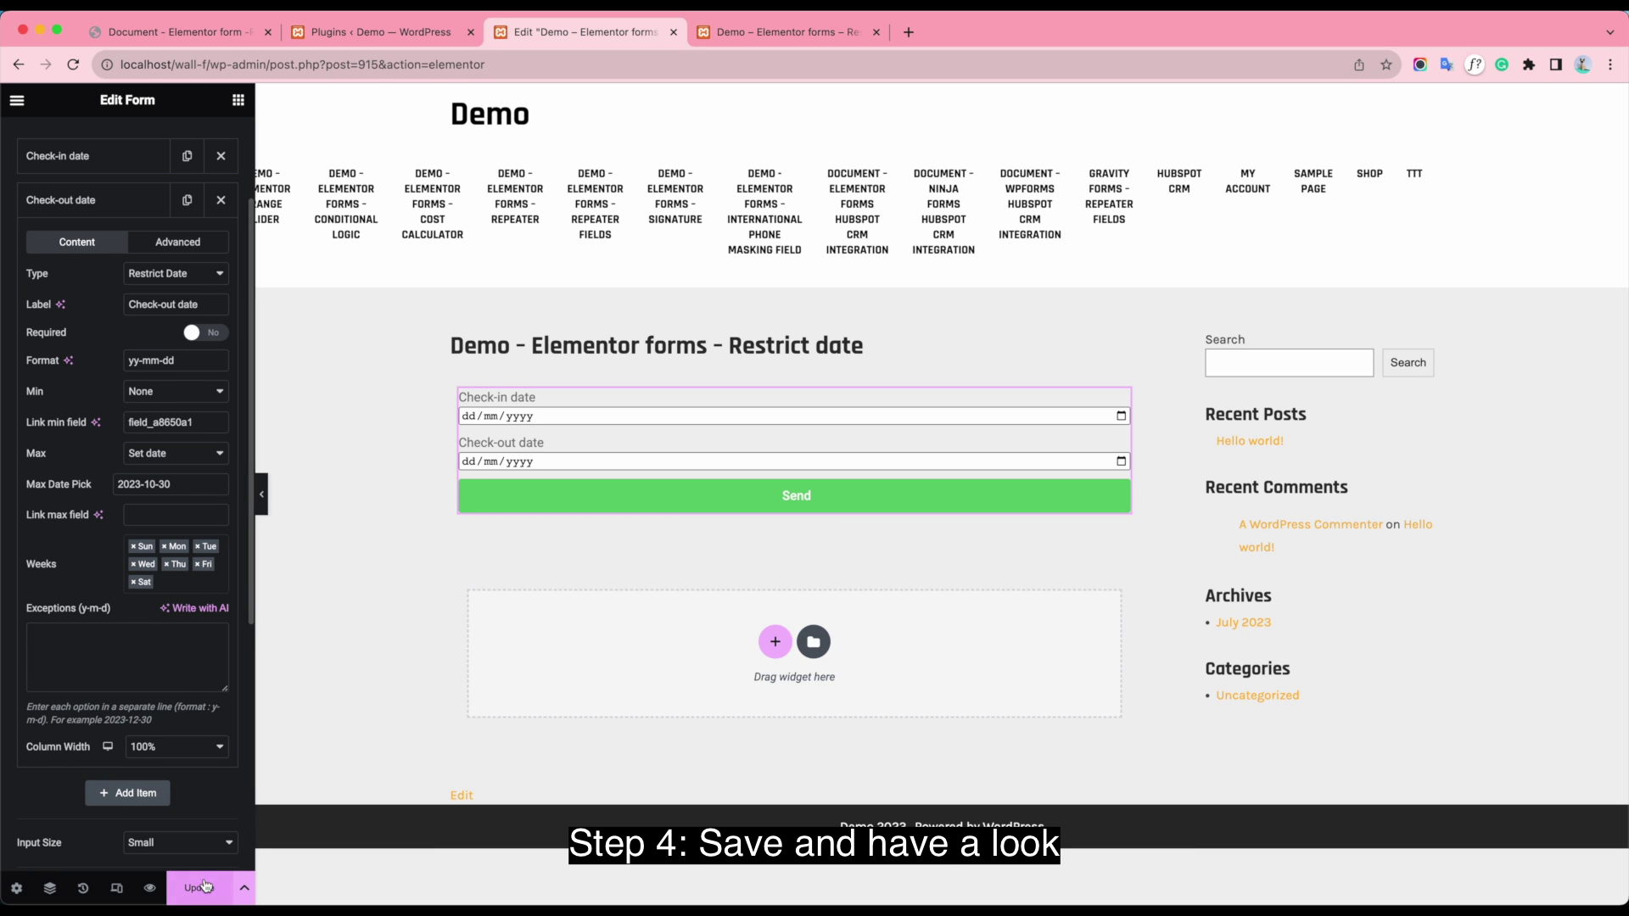
{"action": "left_click", "coordinate": [199, 889]}
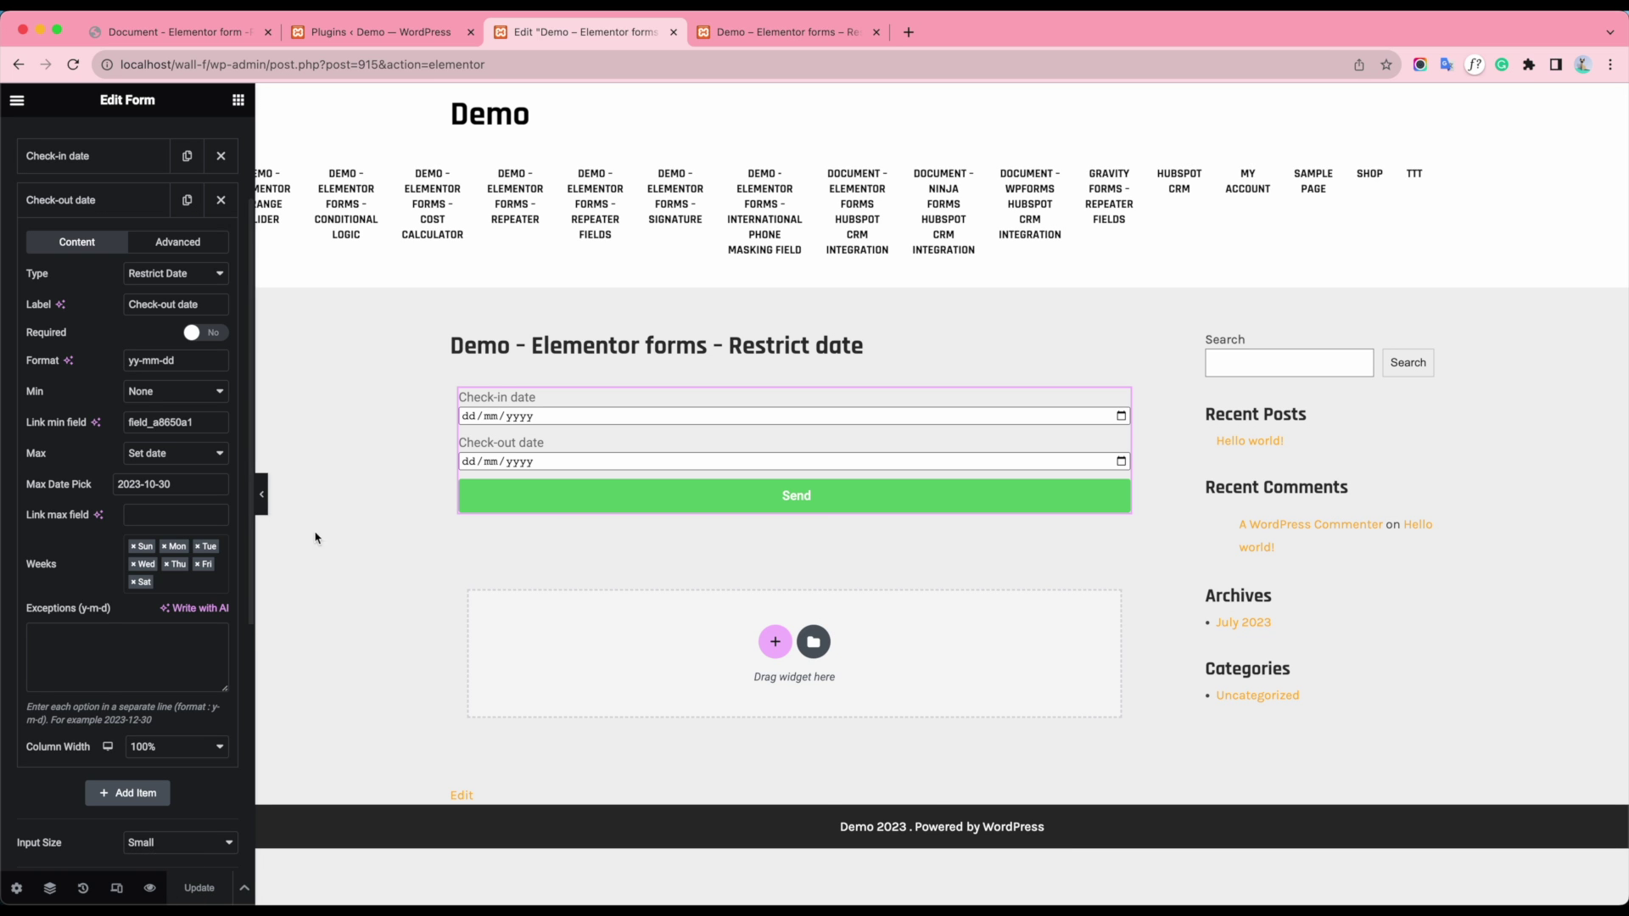
{"action": "left_click", "coordinate": [766, 32]}
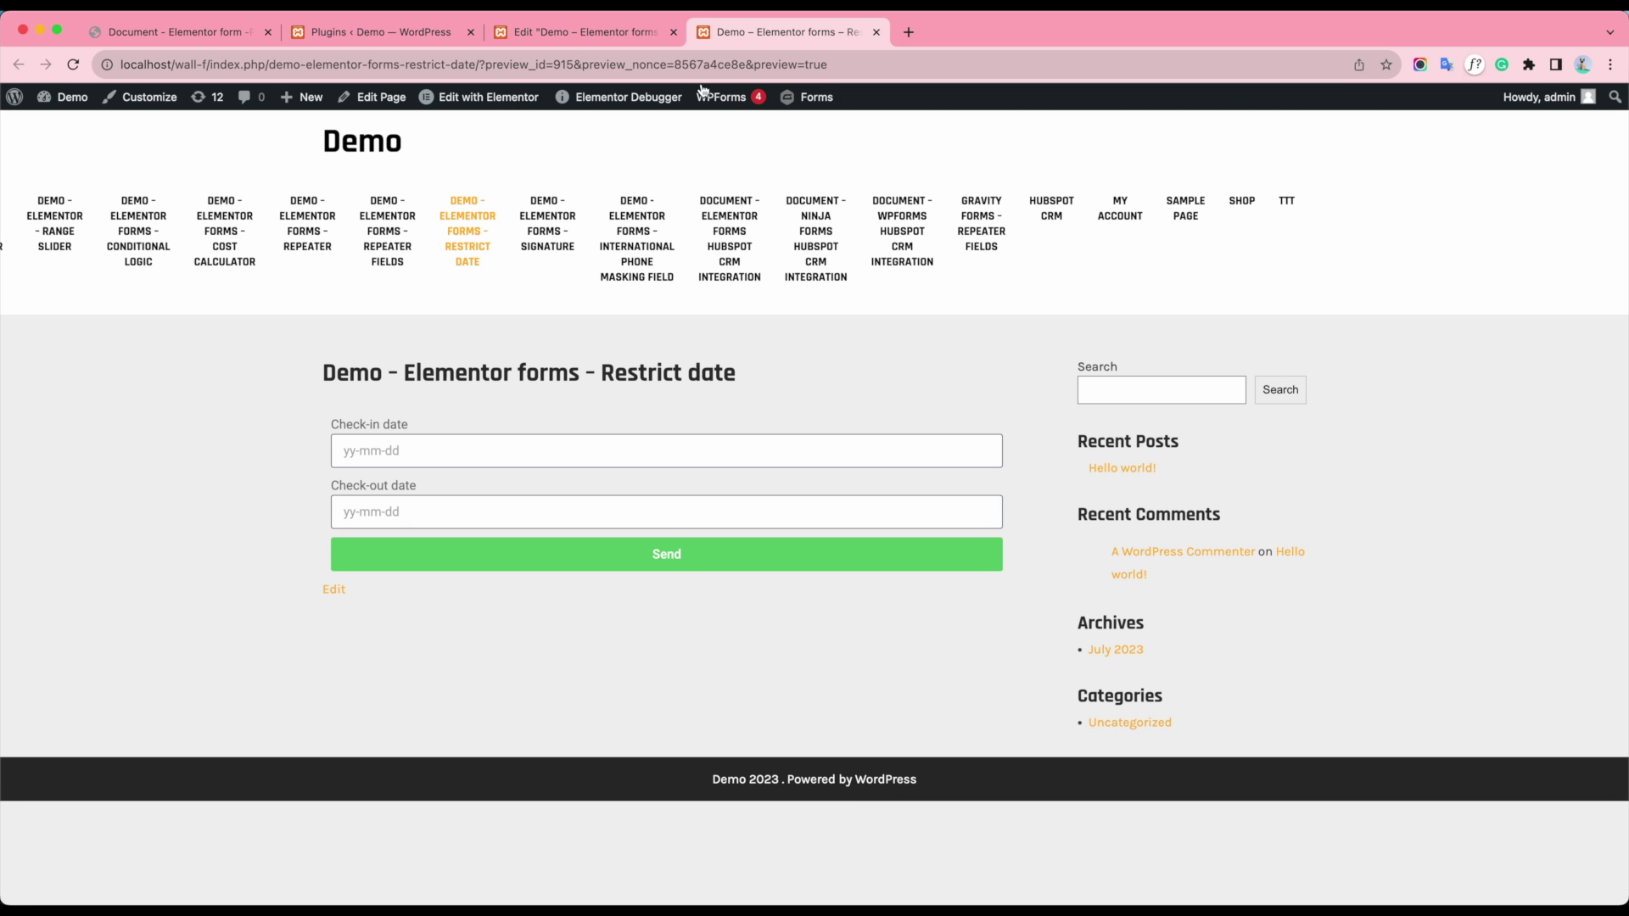
Step: Try several check-in and check-out date pairs to test the linked limits
{"action": "left_click", "coordinate": [488, 447]}
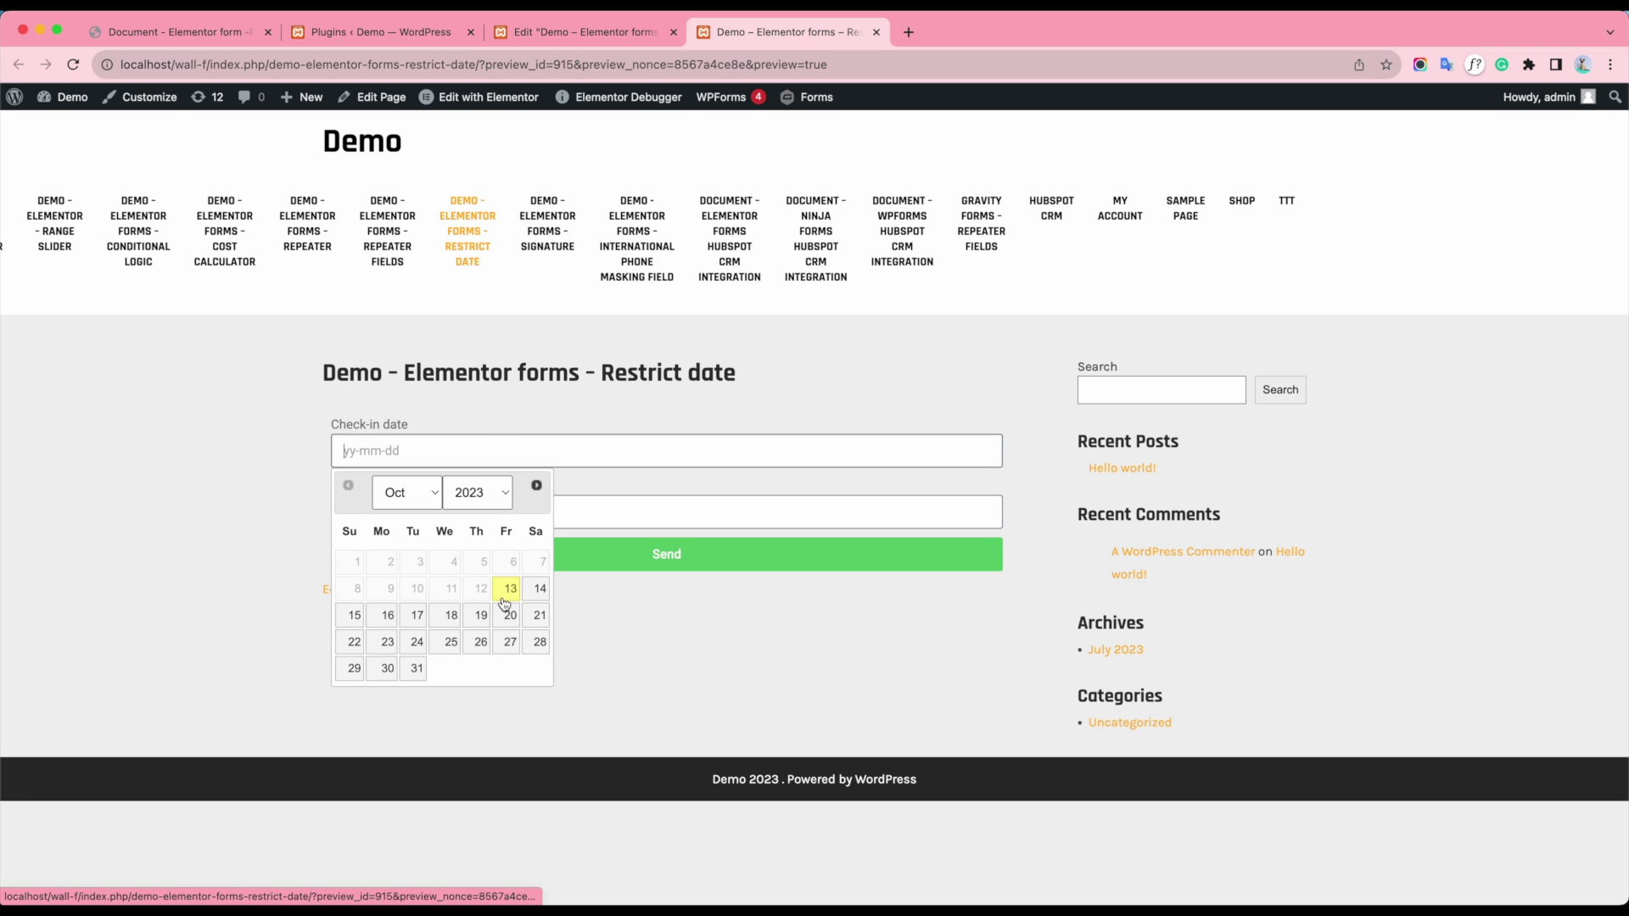
{"action": "left_click", "coordinate": [386, 627]}
{"action": "left_click", "coordinate": [427, 513]}
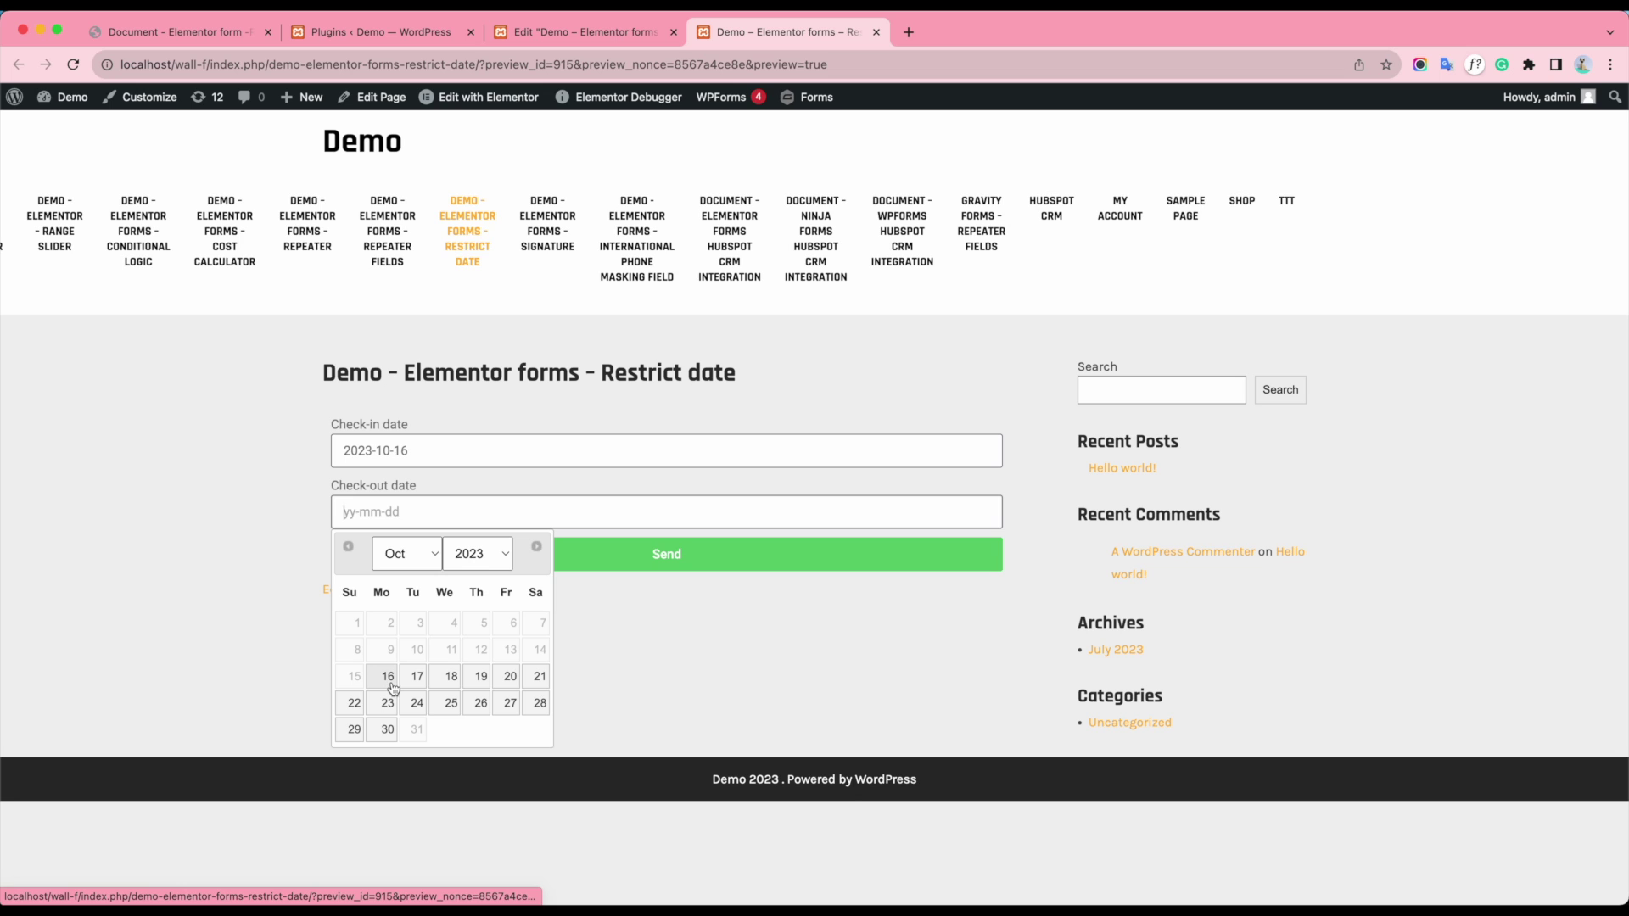
{"action": "left_click", "coordinate": [451, 708]}
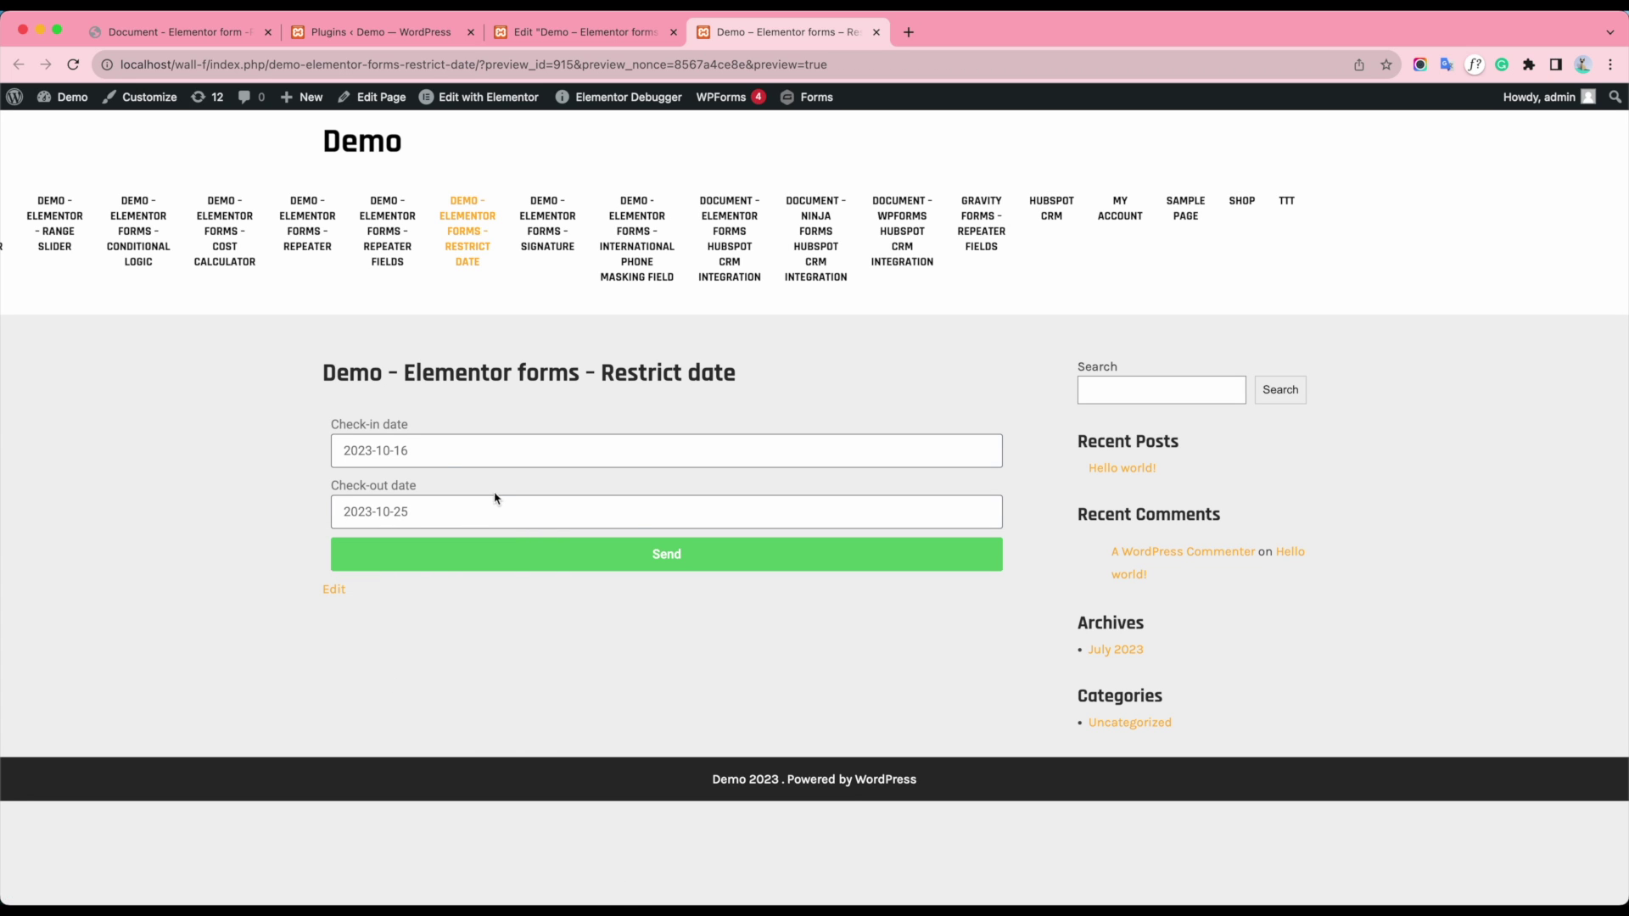
{"action": "left_click", "coordinate": [444, 459]}
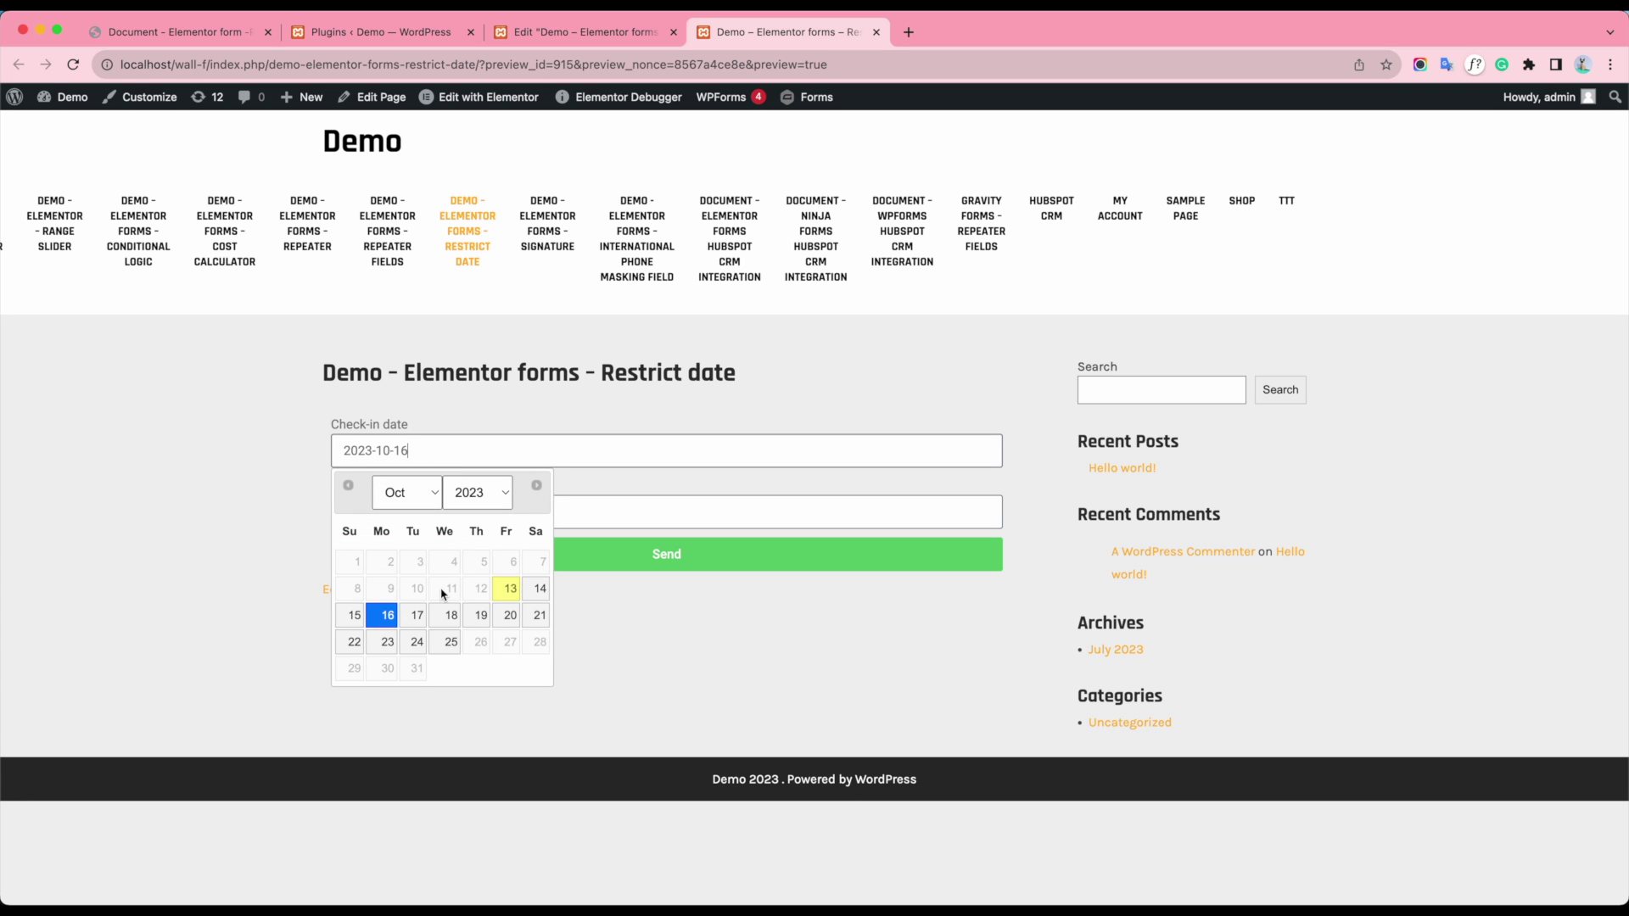
{"action": "left_click", "coordinate": [450, 643]}
{"action": "left_click", "coordinate": [401, 513]}
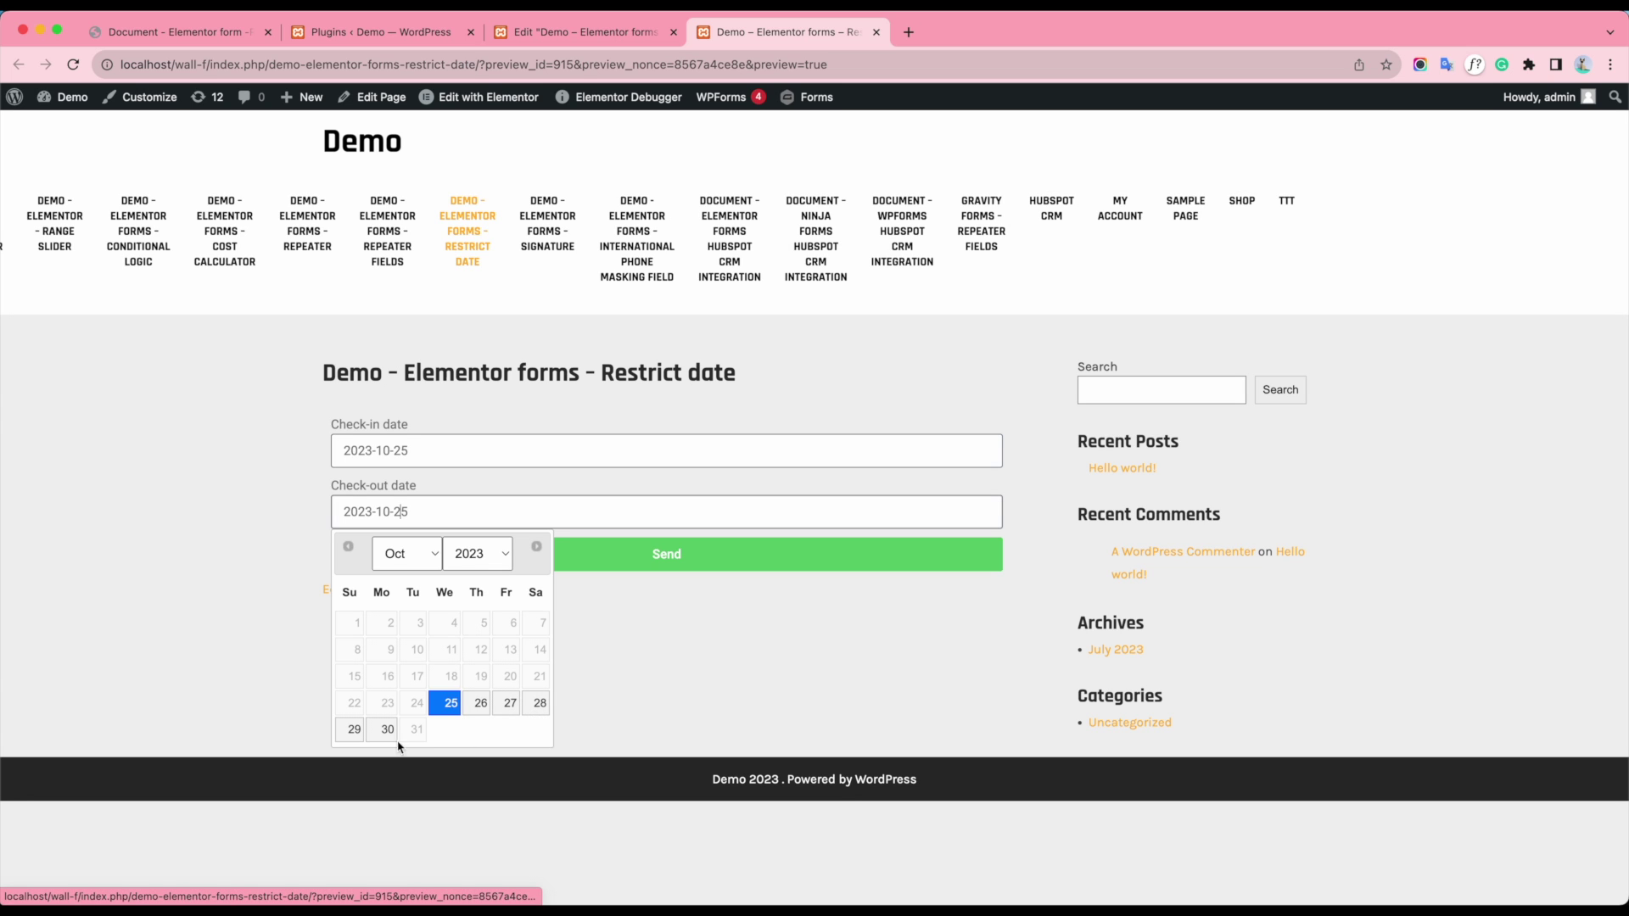
{"action": "left_click", "coordinate": [355, 730]}
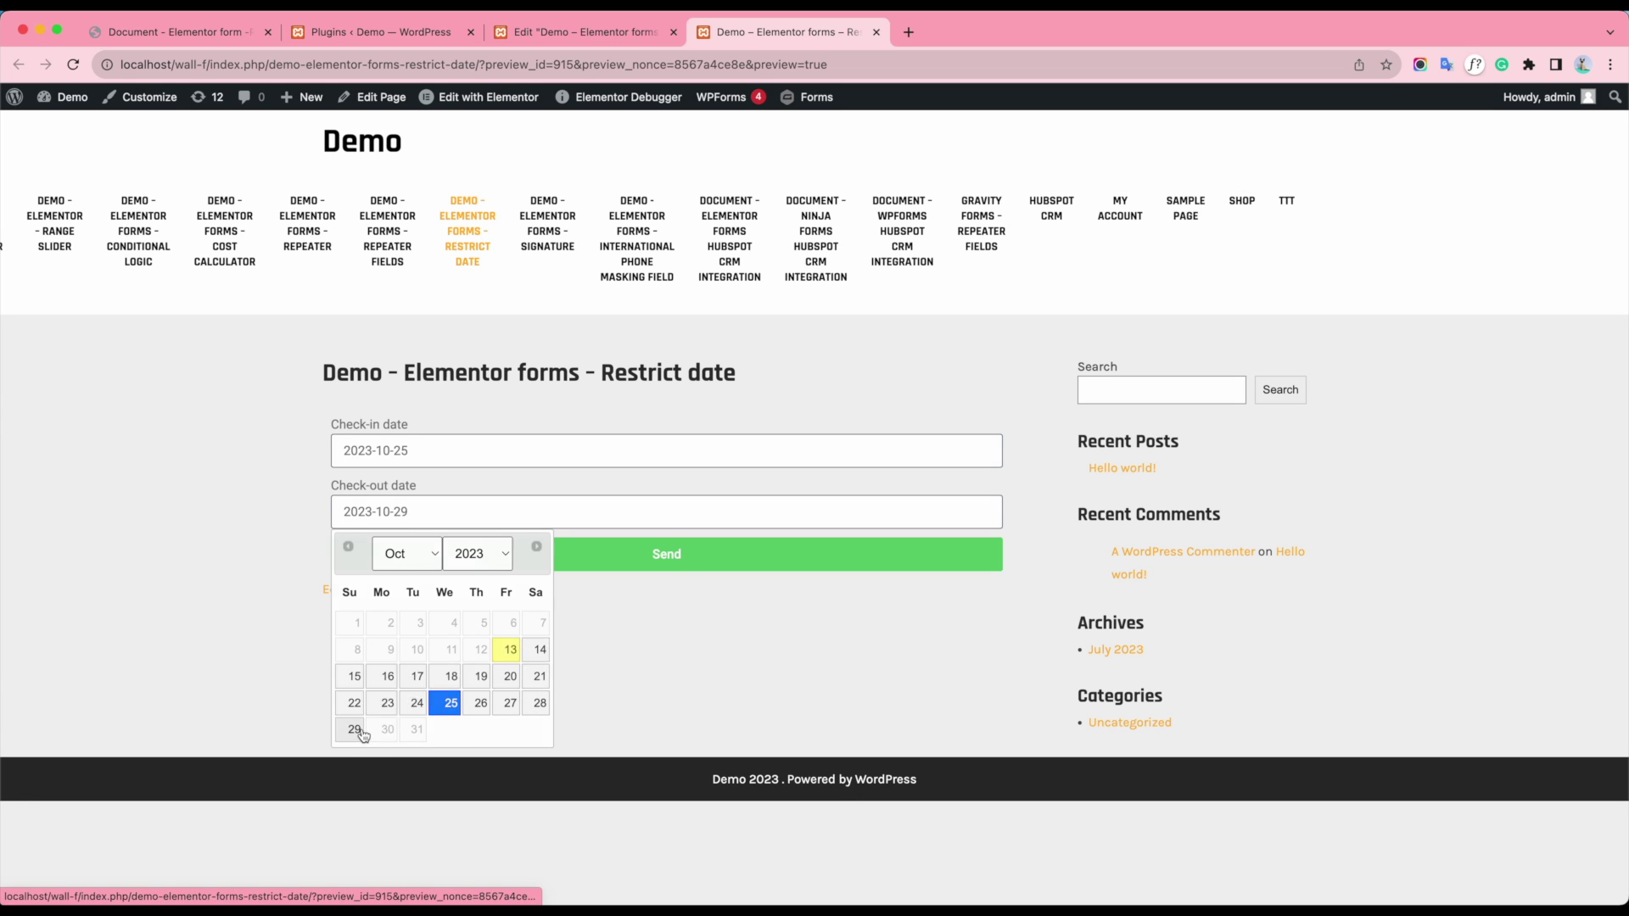
Step: Change the dates to check-in 27 October and check-out 30 October 2023
{"action": "left_click", "coordinate": [446, 454]}
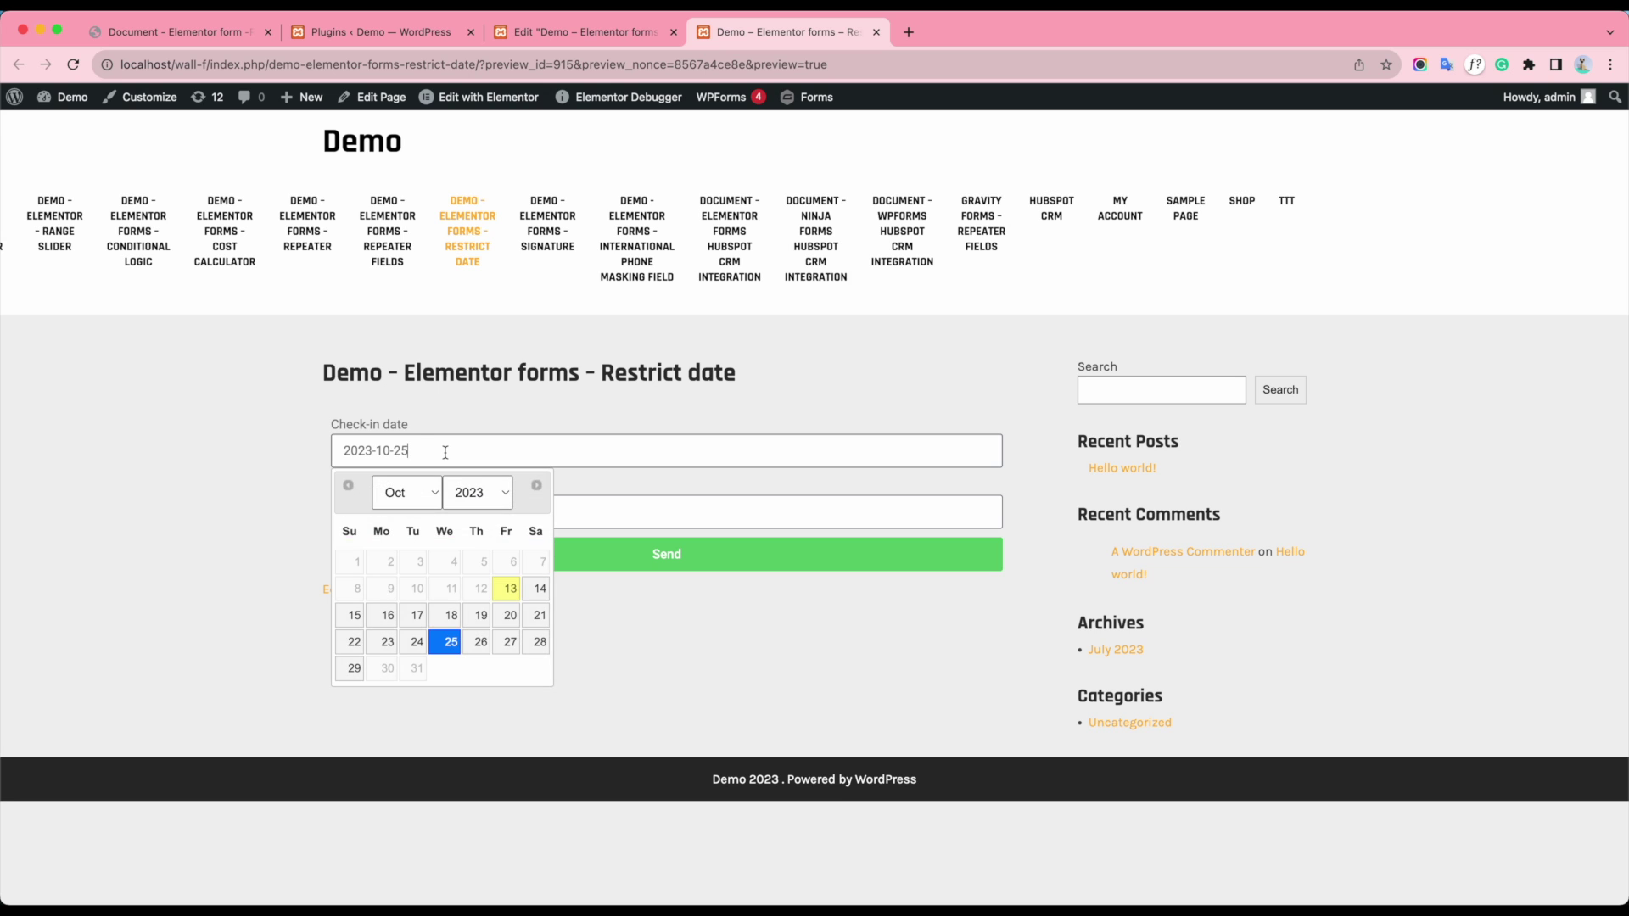
{"action": "left_click", "coordinate": [509, 642]}
{"action": "left_click", "coordinate": [452, 512]}
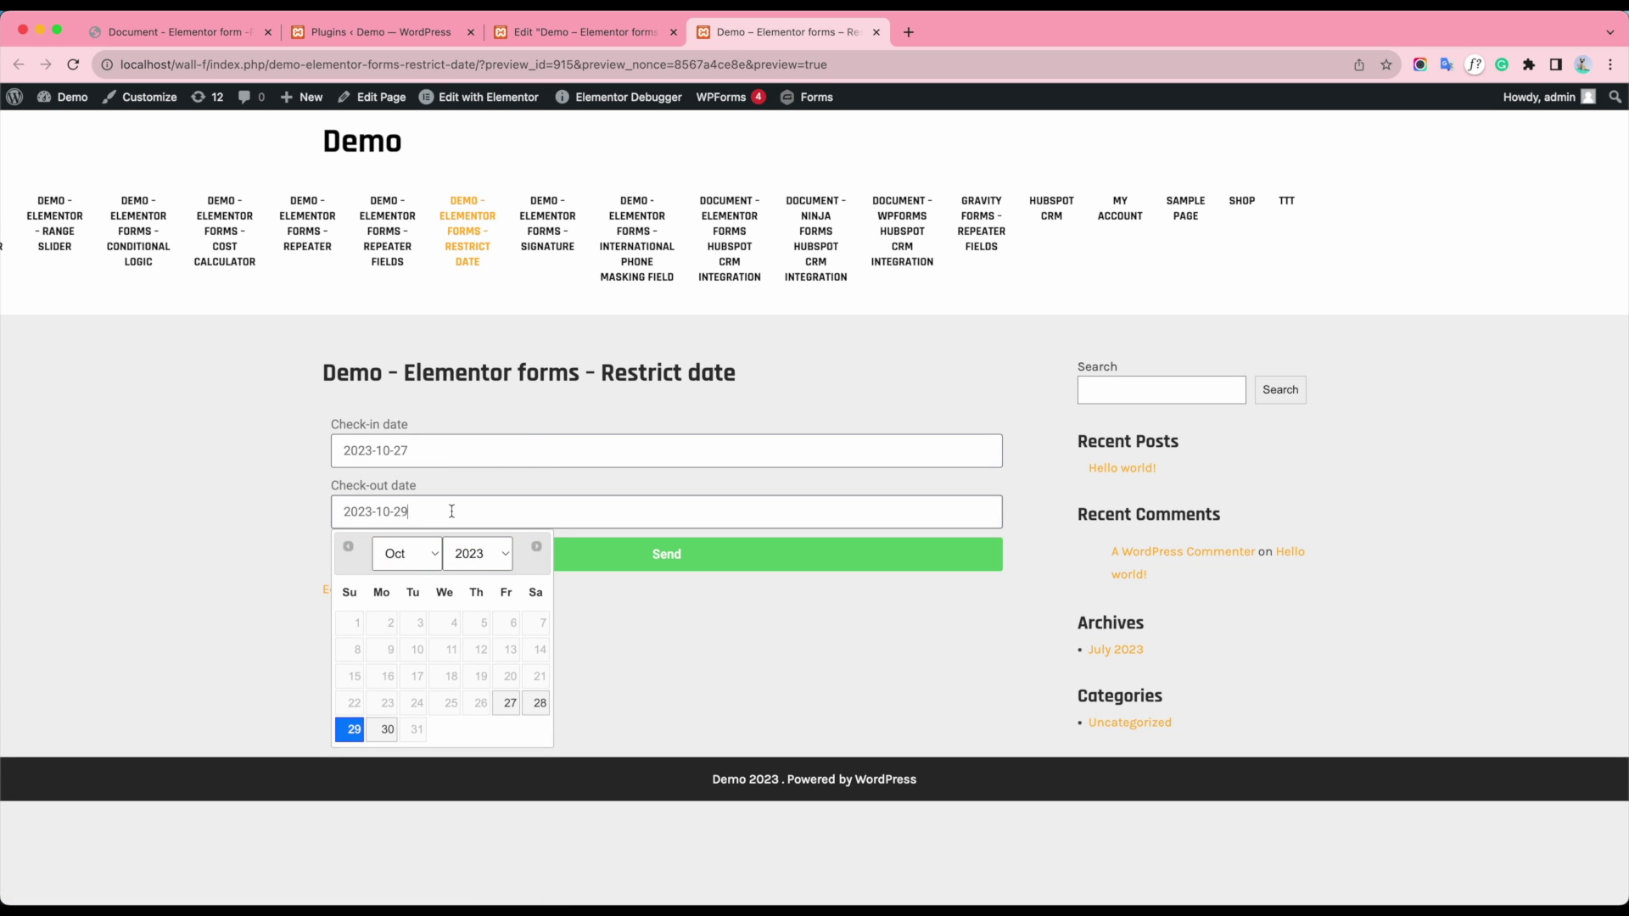
{"action": "left_click", "coordinate": [386, 730]}
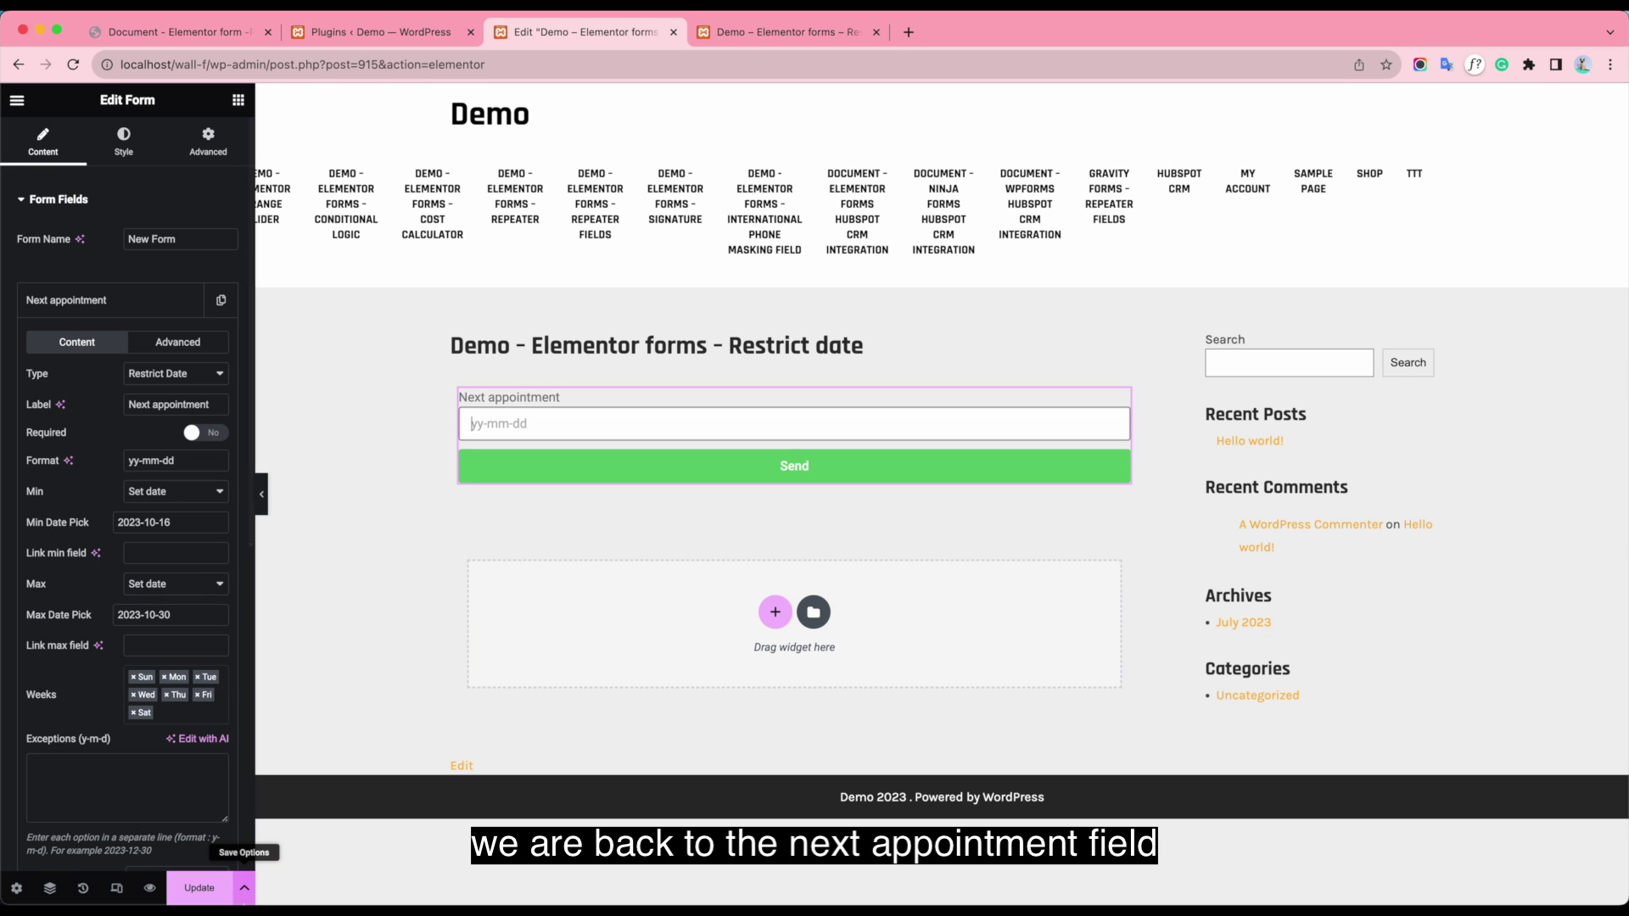
Step: Update and preview the page, then open the Next appointment calendar to check the 16–30 October range
{"action": "left_click", "coordinate": [212, 893]}
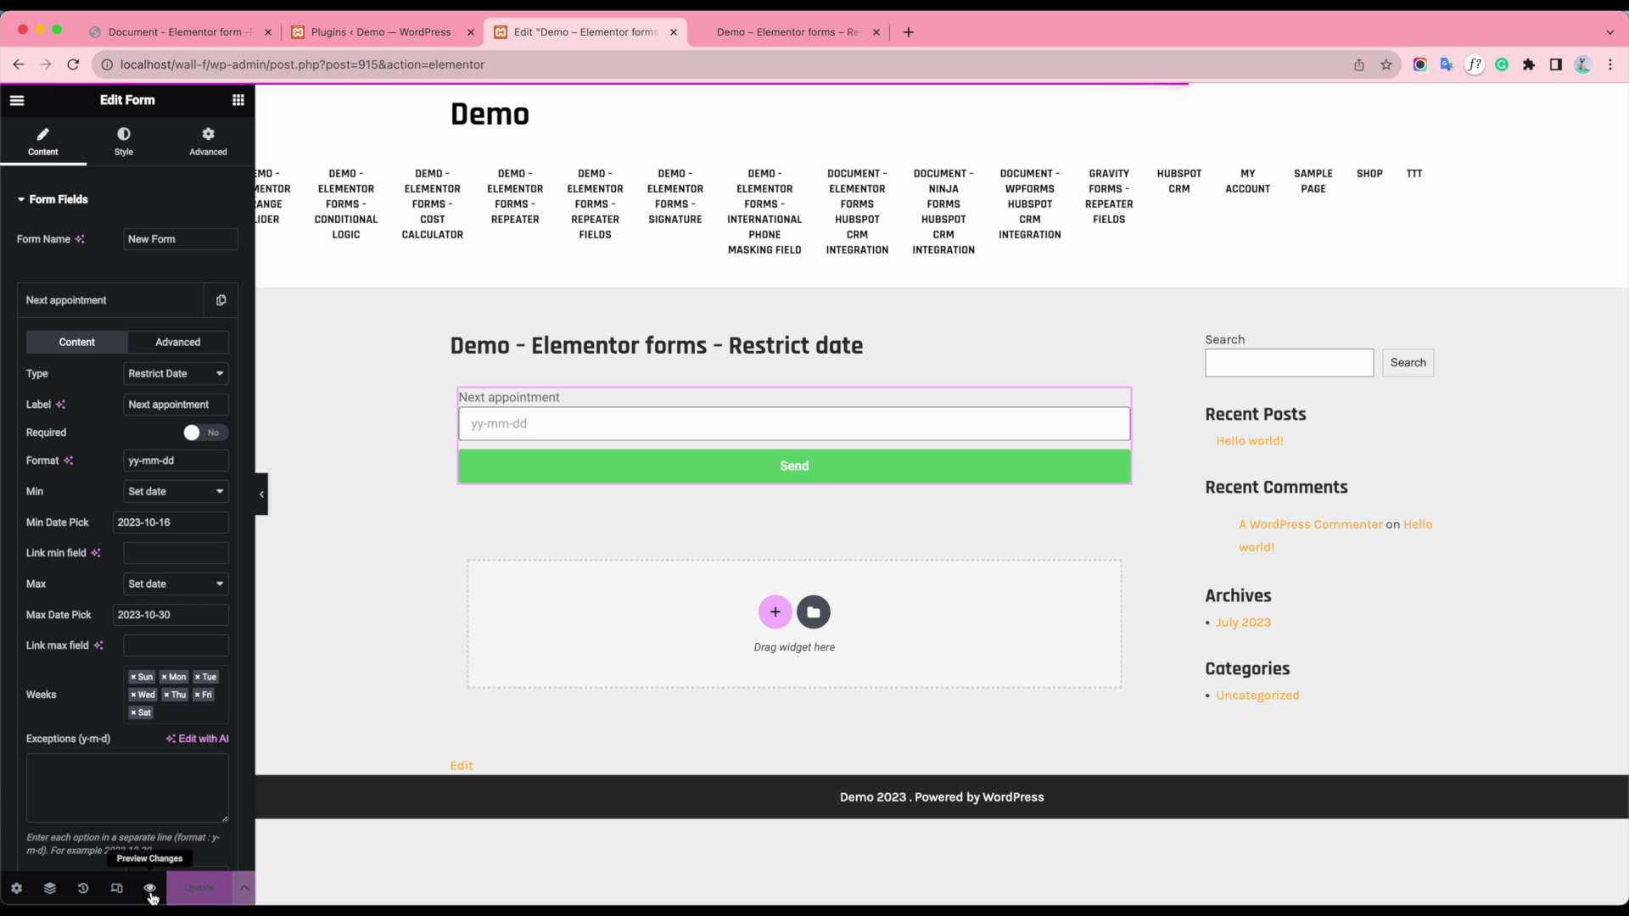
{"action": "left_click", "coordinate": [151, 891]}
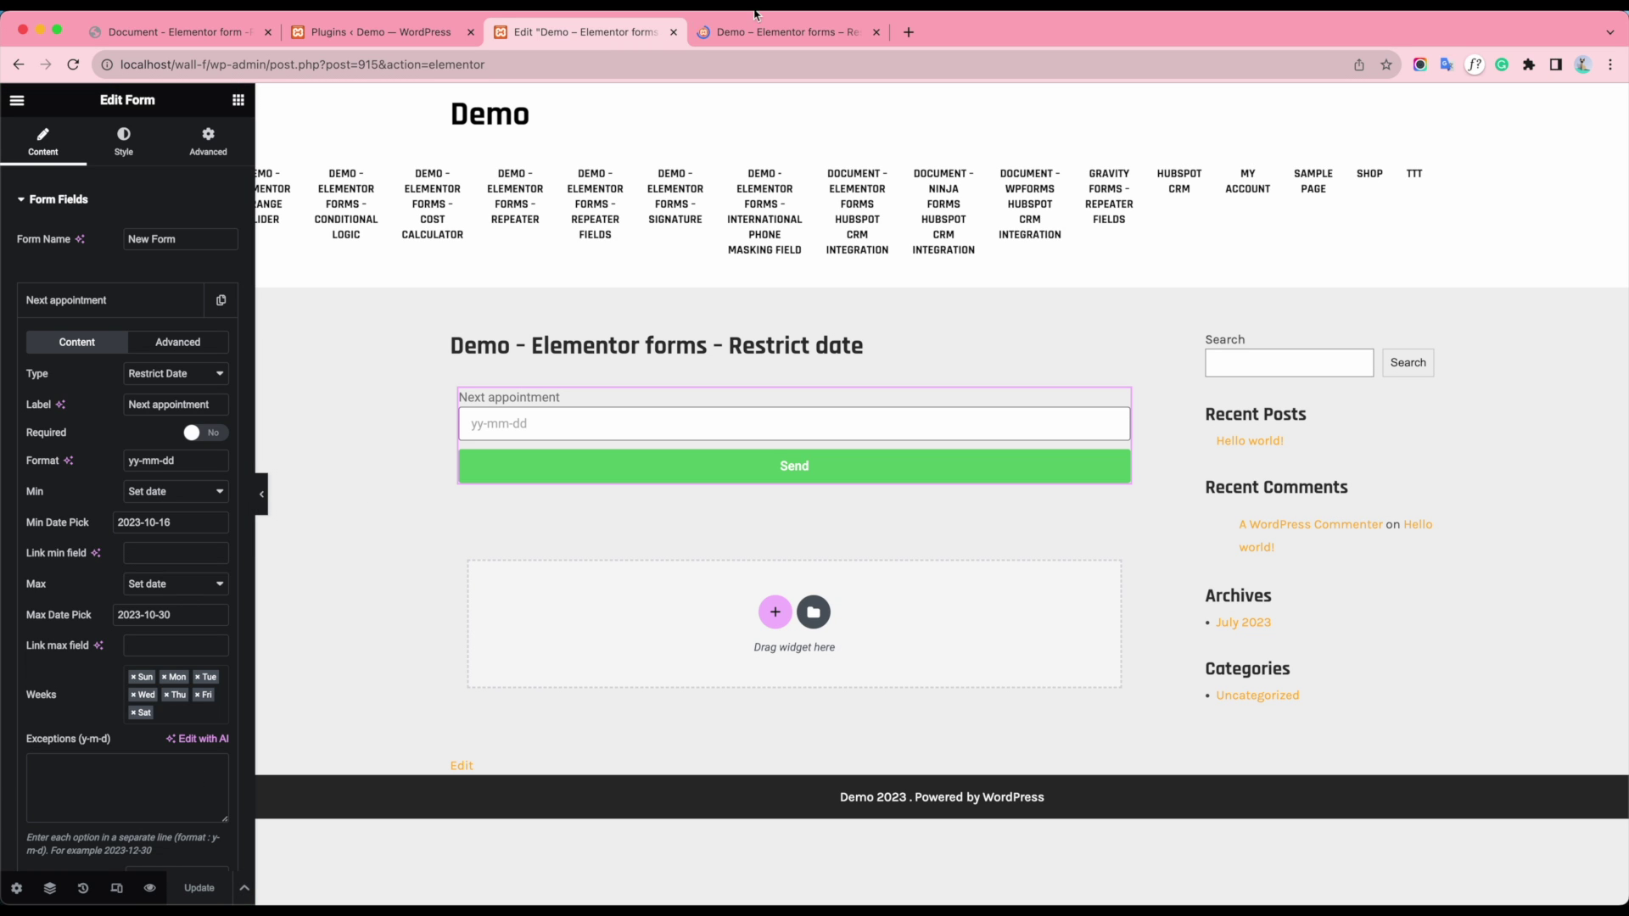
{"action": "left_click", "coordinate": [776, 31]}
{"action": "left_click", "coordinate": [470, 449]}
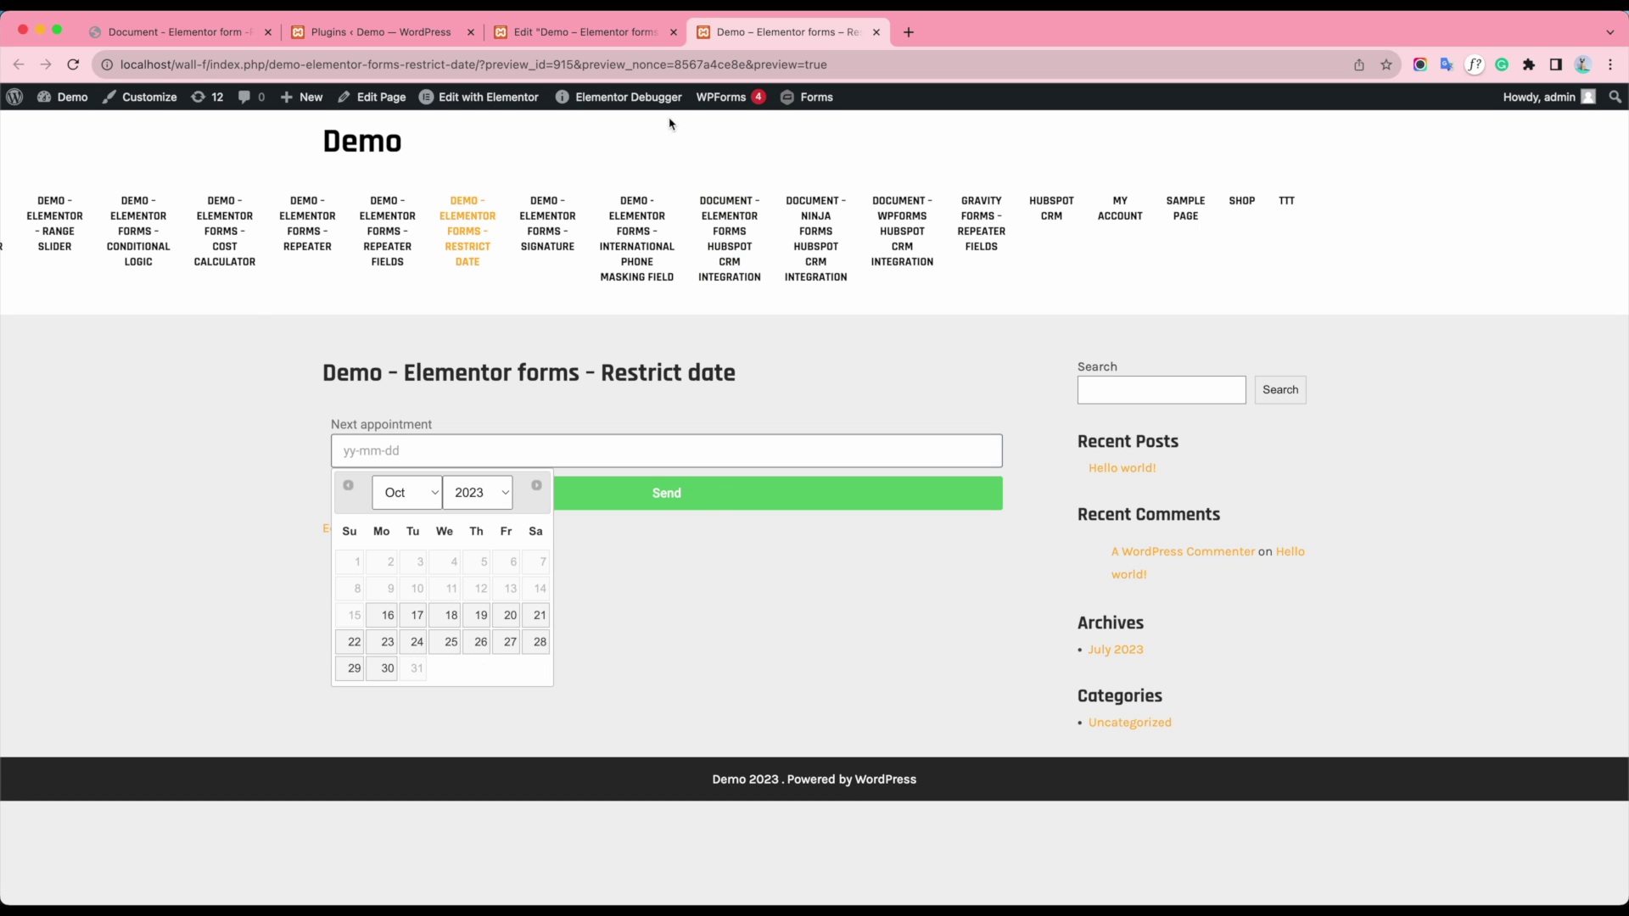
Step: Enter 2023-10-25 under Exceptions (y-m-d), update, and reopen the Next appointment calendar in the preview
{"action": "left_click", "coordinate": [583, 40]}
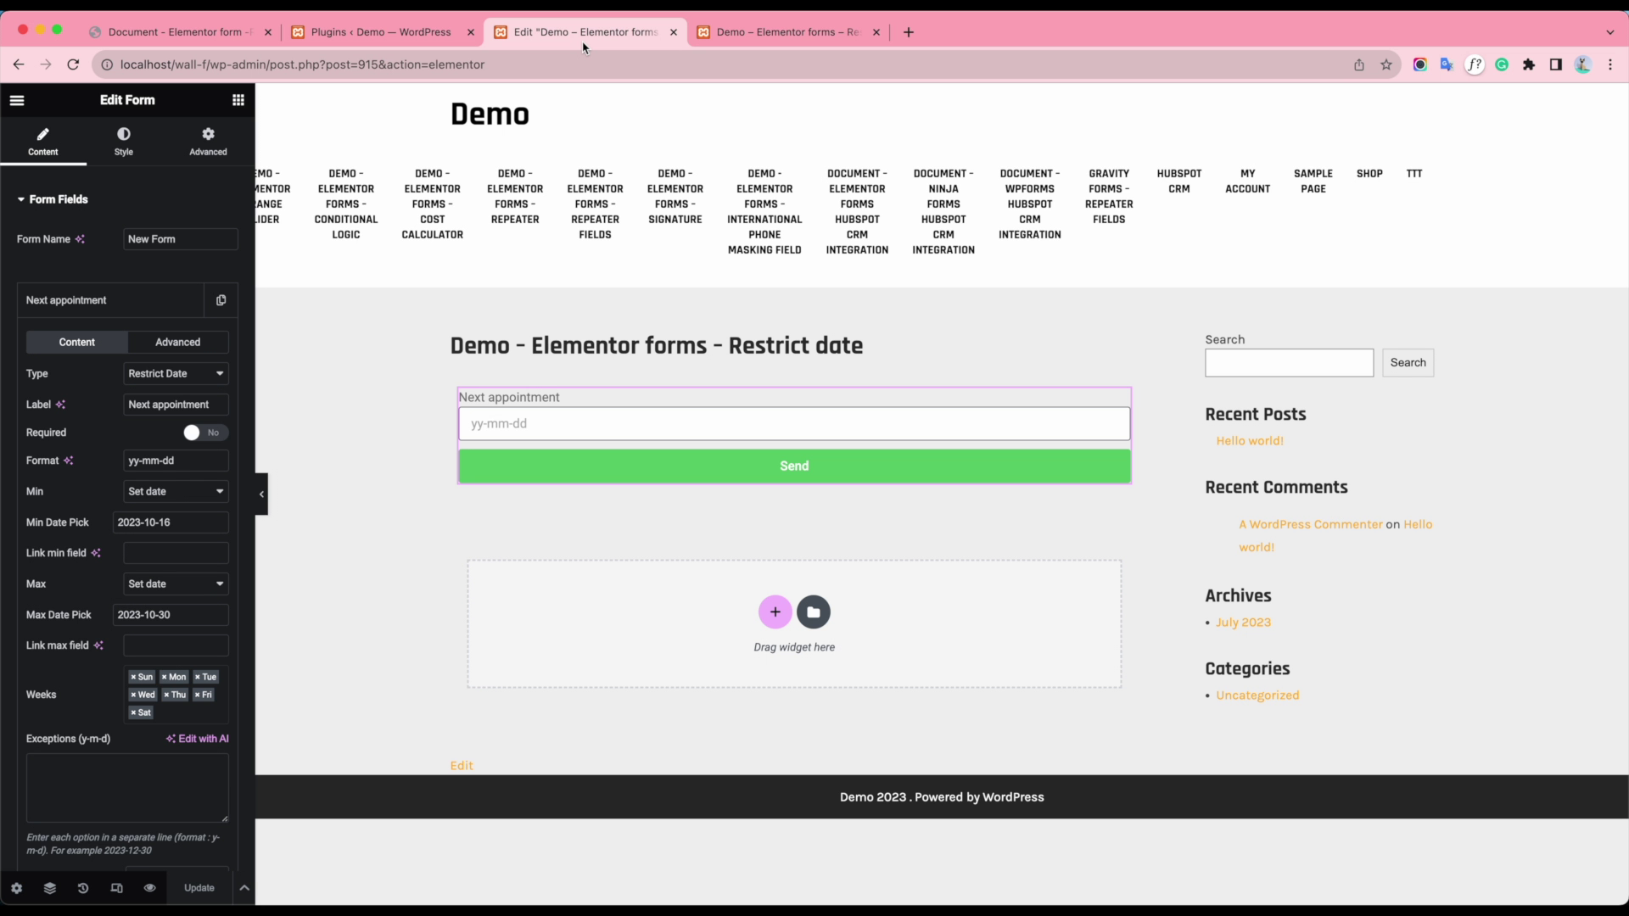
{"action": "left_click", "coordinate": [101, 771]}
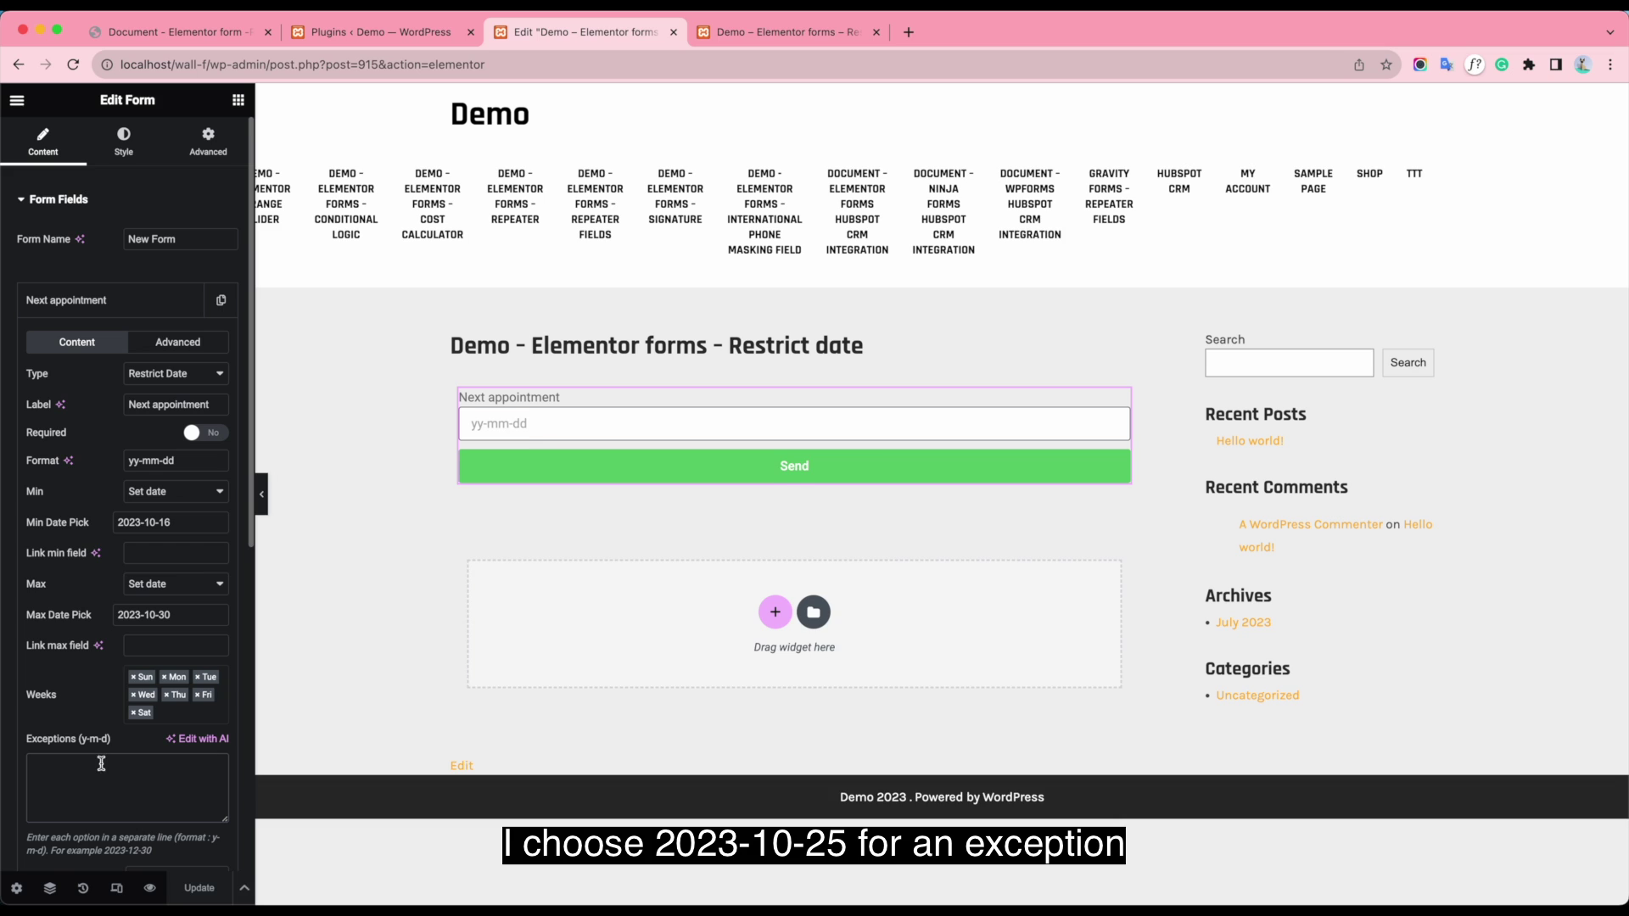
{"action": "type", "text": "2023"}
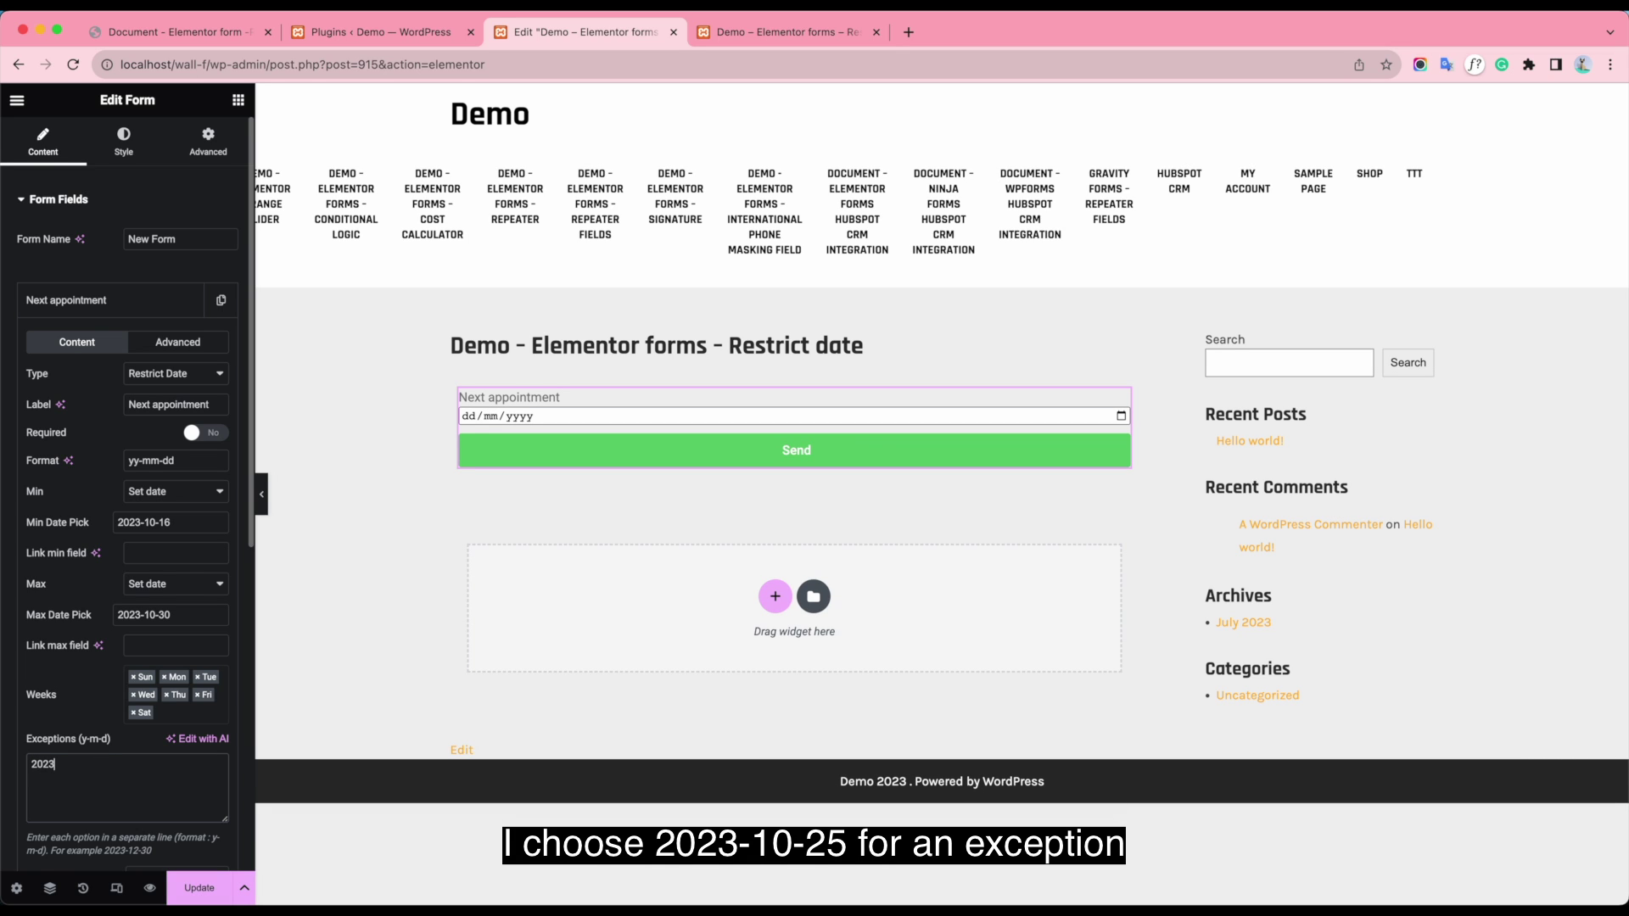
{"action": "type", "text": "-10"}
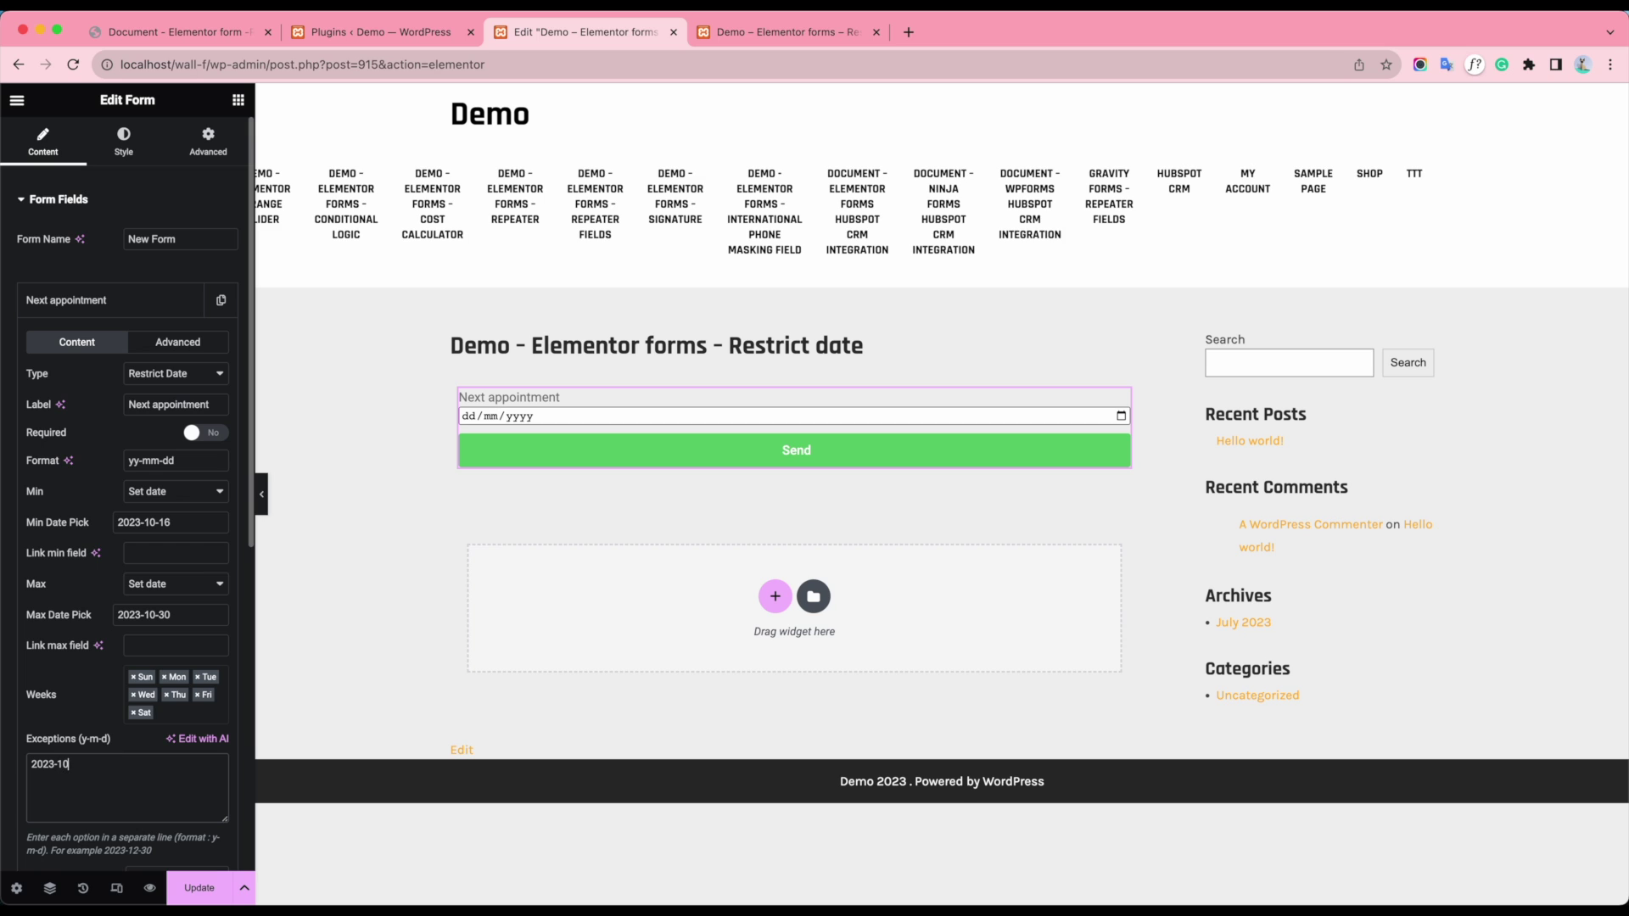
{"action": "type", "text": "-25"}
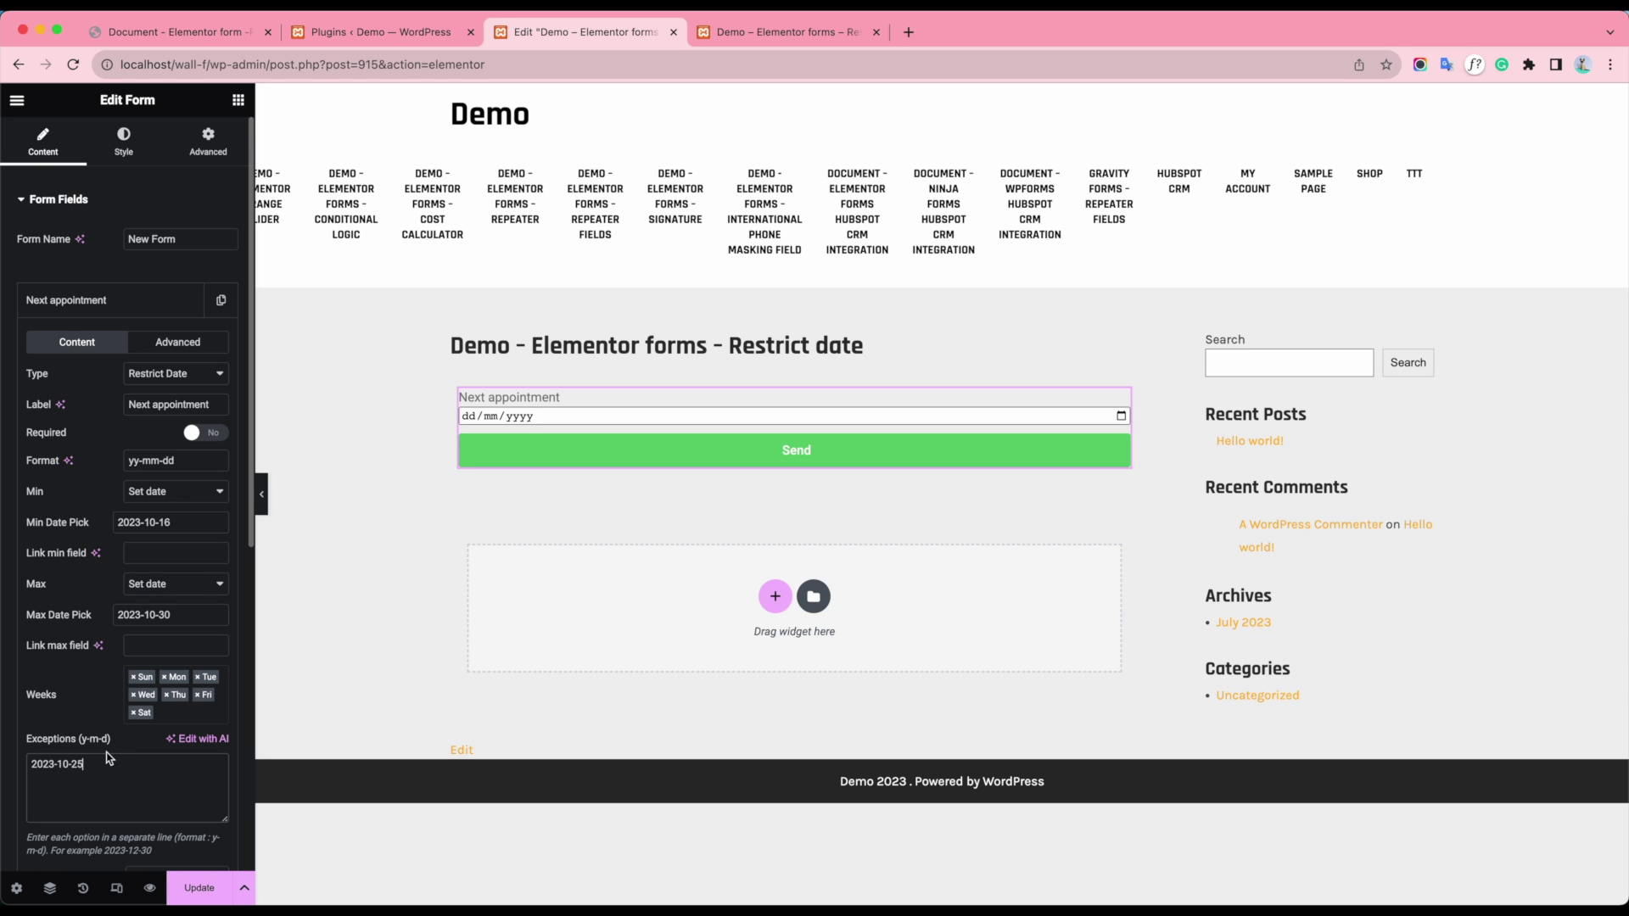
{"action": "left_click", "coordinate": [194, 893]}
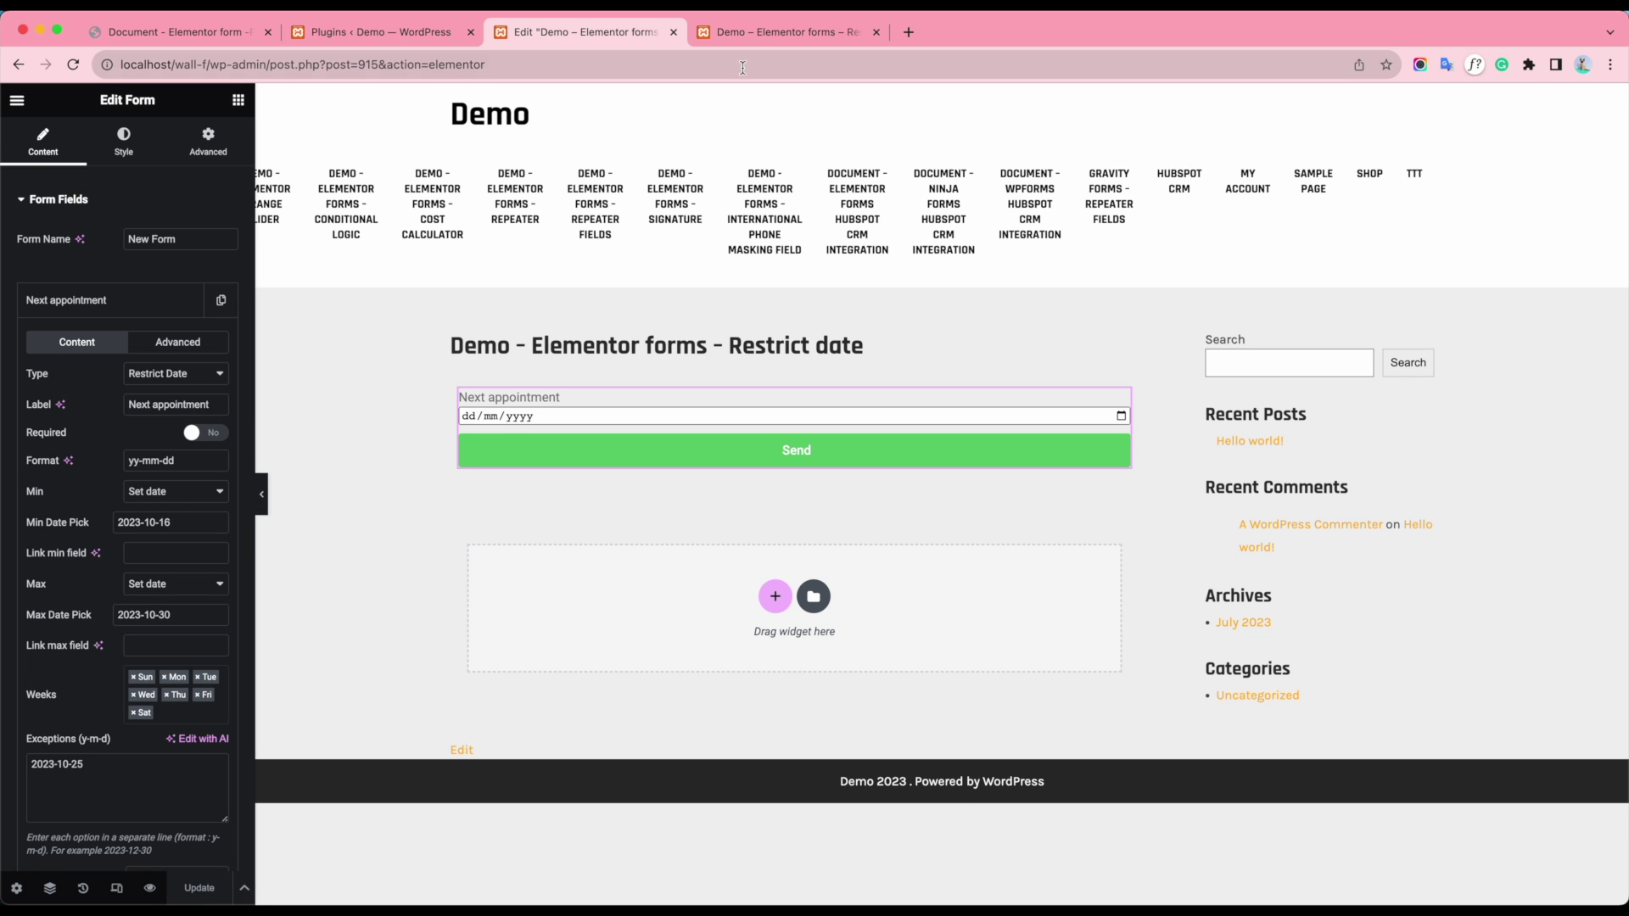
{"action": "left_click", "coordinate": [788, 33]}
{"action": "left_click", "coordinate": [488, 448]}
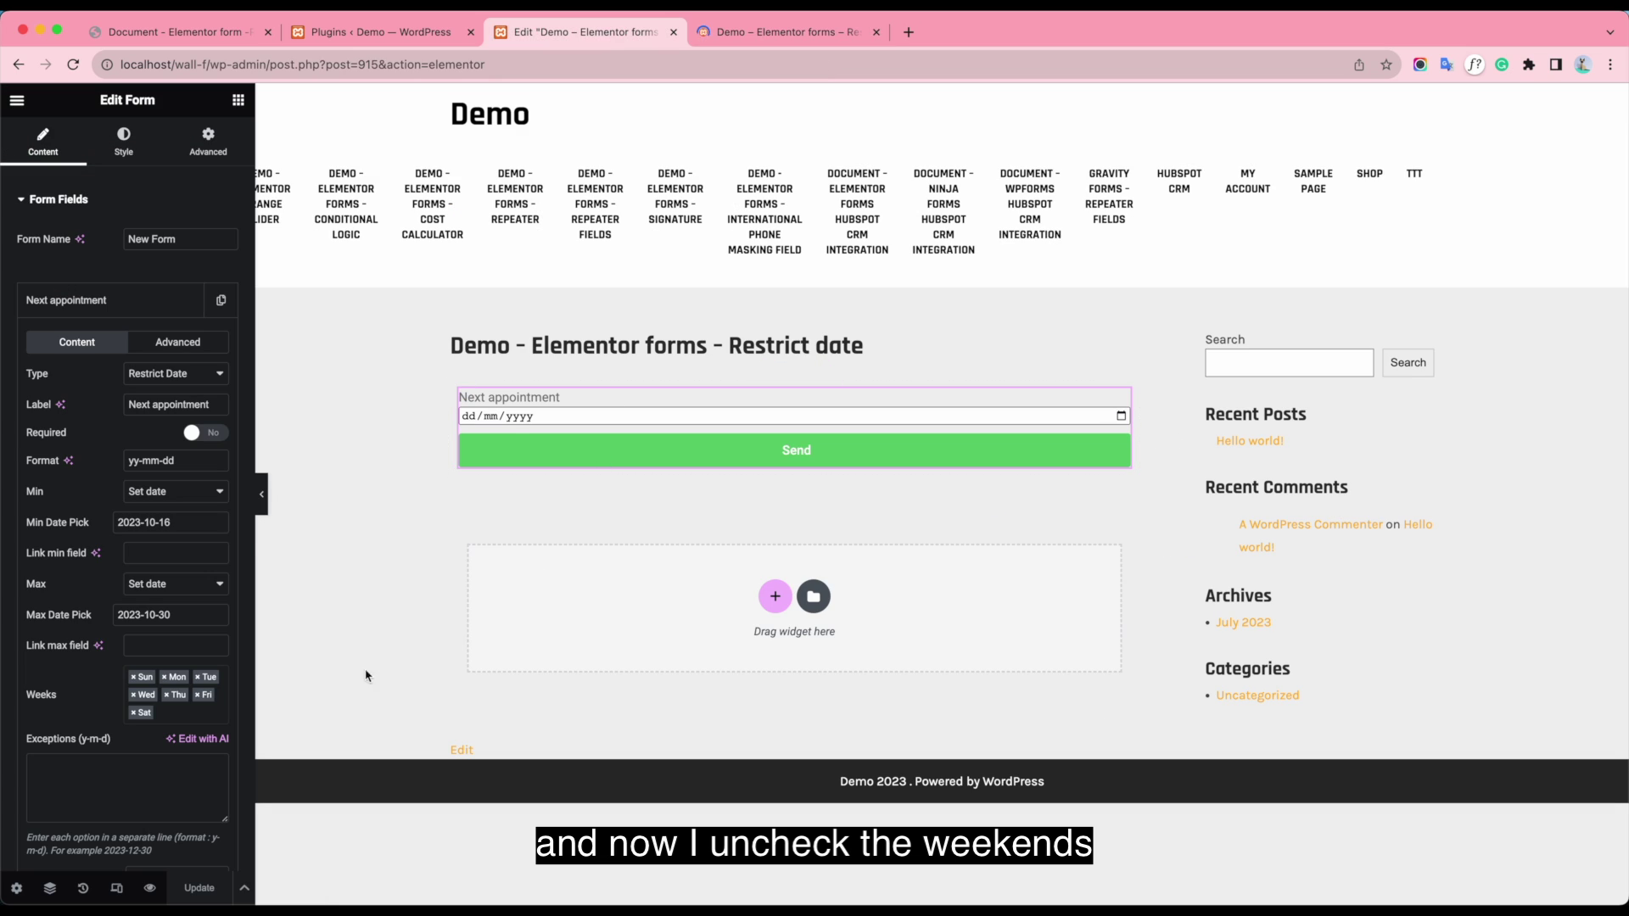
Step: Drop Sat and Sun from the Weeks list and recheck the preview calendar
{"action": "left_click", "coordinate": [134, 713]}
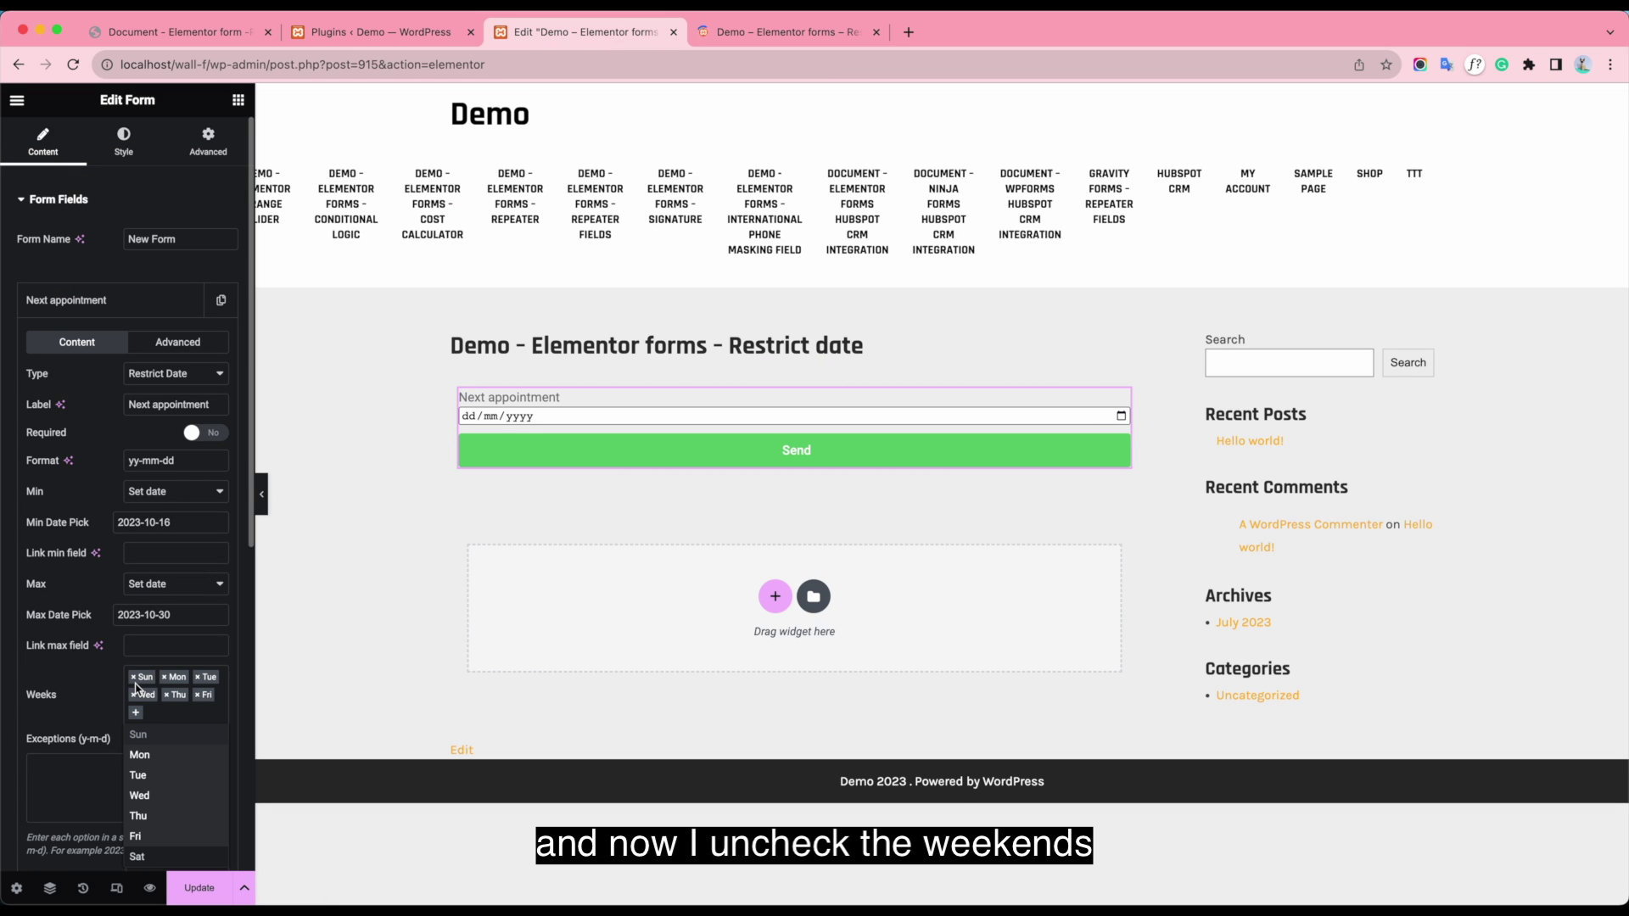
{"action": "left_click", "coordinate": [134, 678]}
{"action": "left_click", "coordinate": [67, 778]}
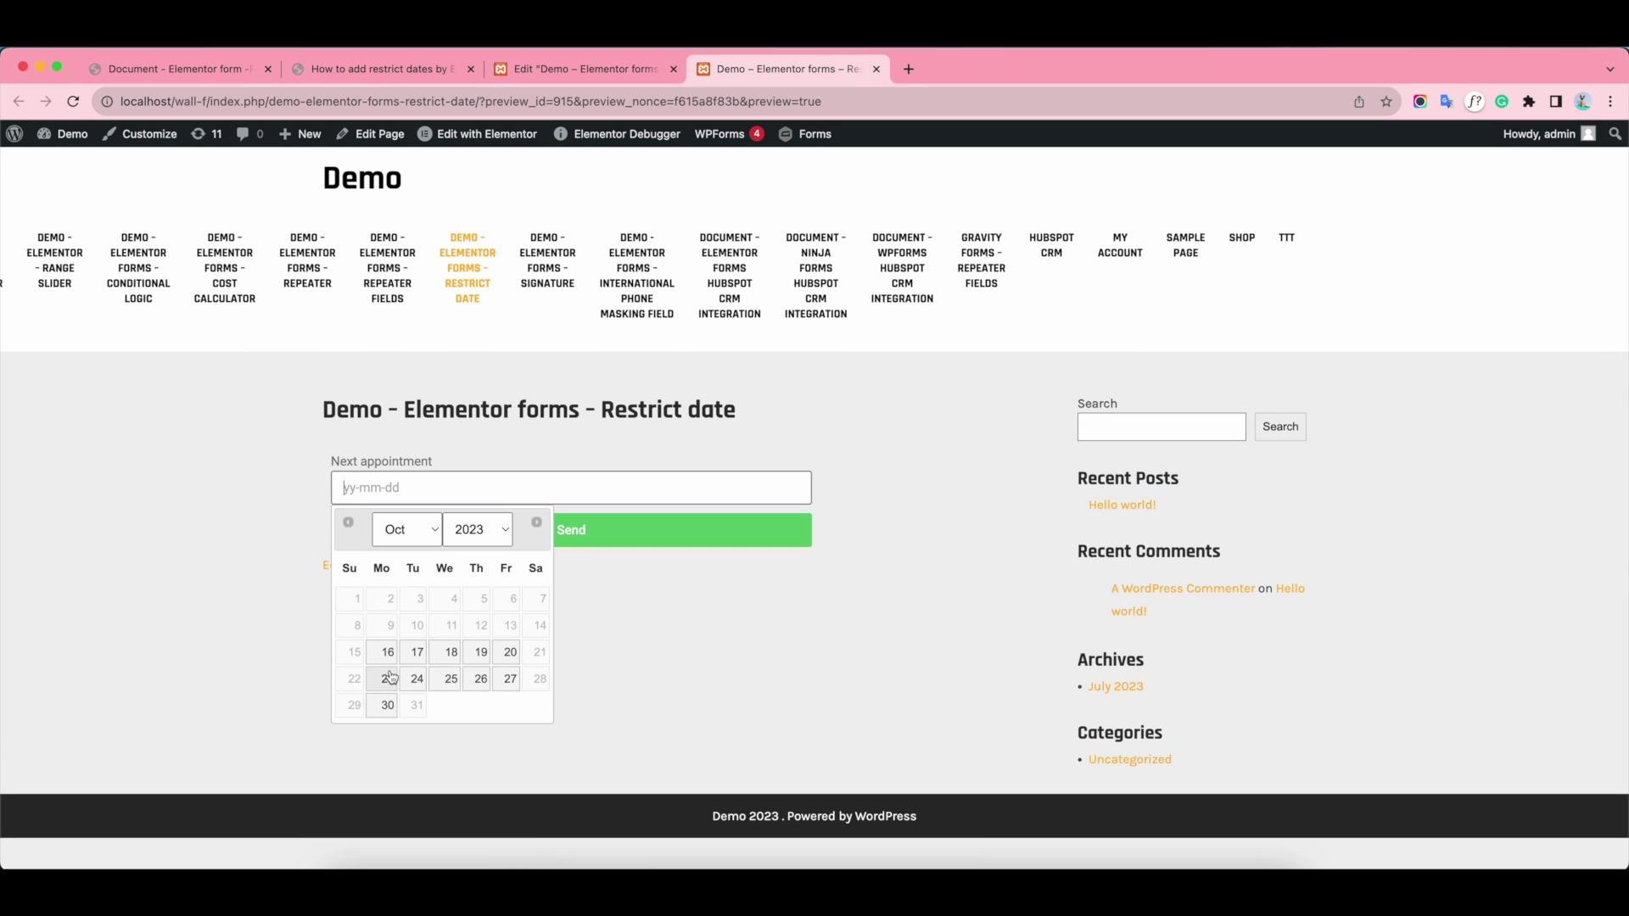
{"action": "left_click", "coordinate": [600, 611]}
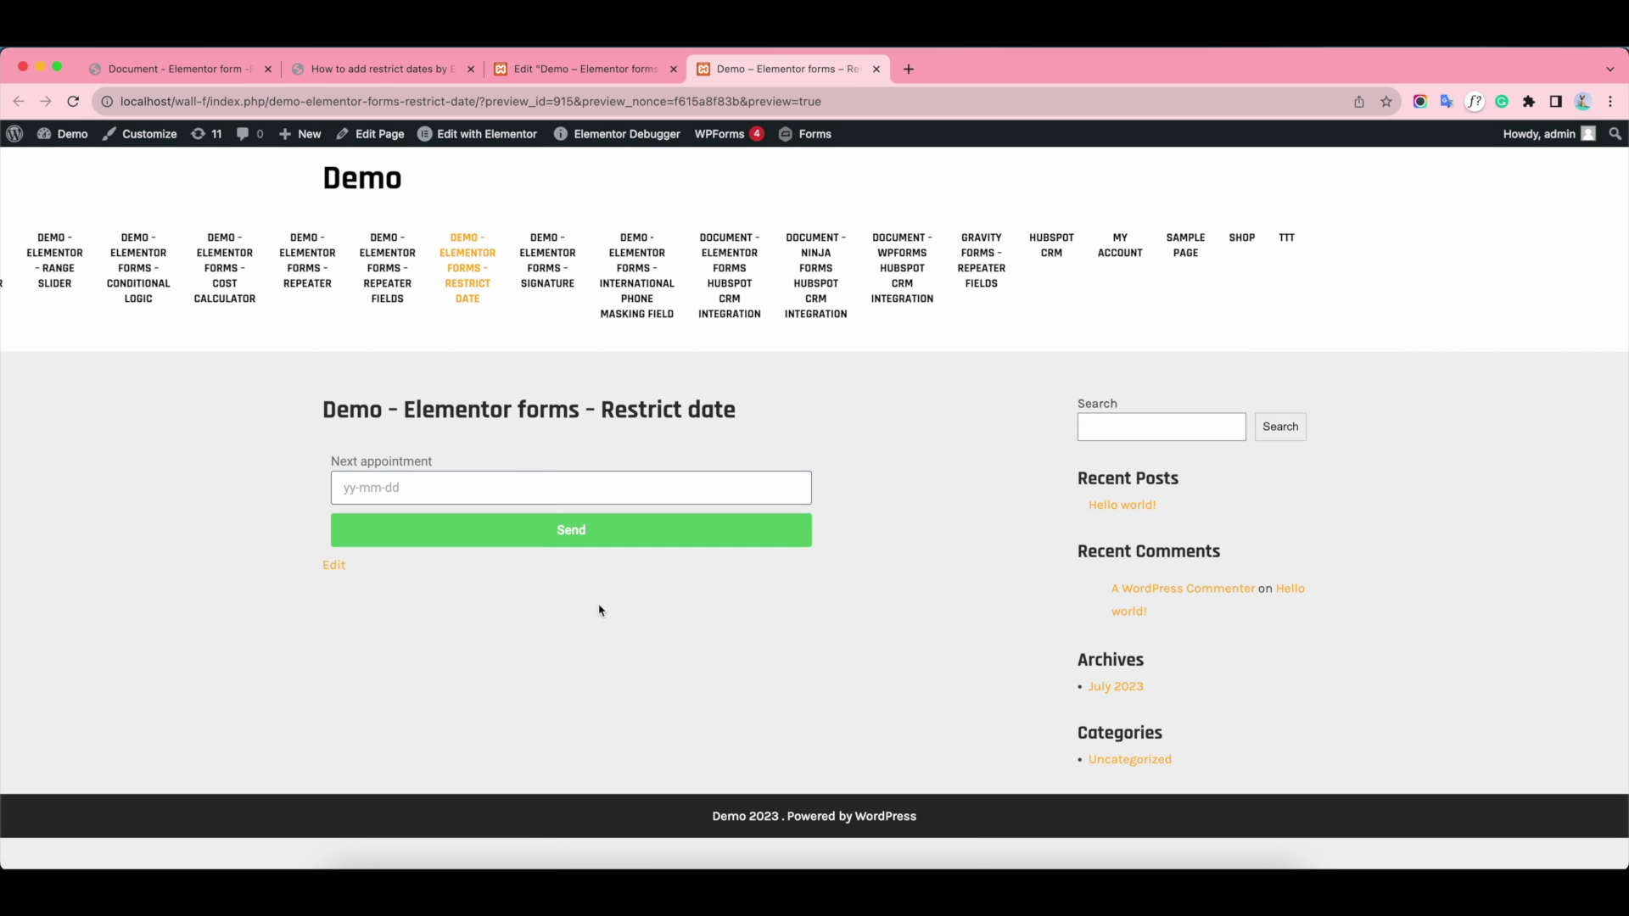
{"action": "left_click", "coordinate": [512, 486]}
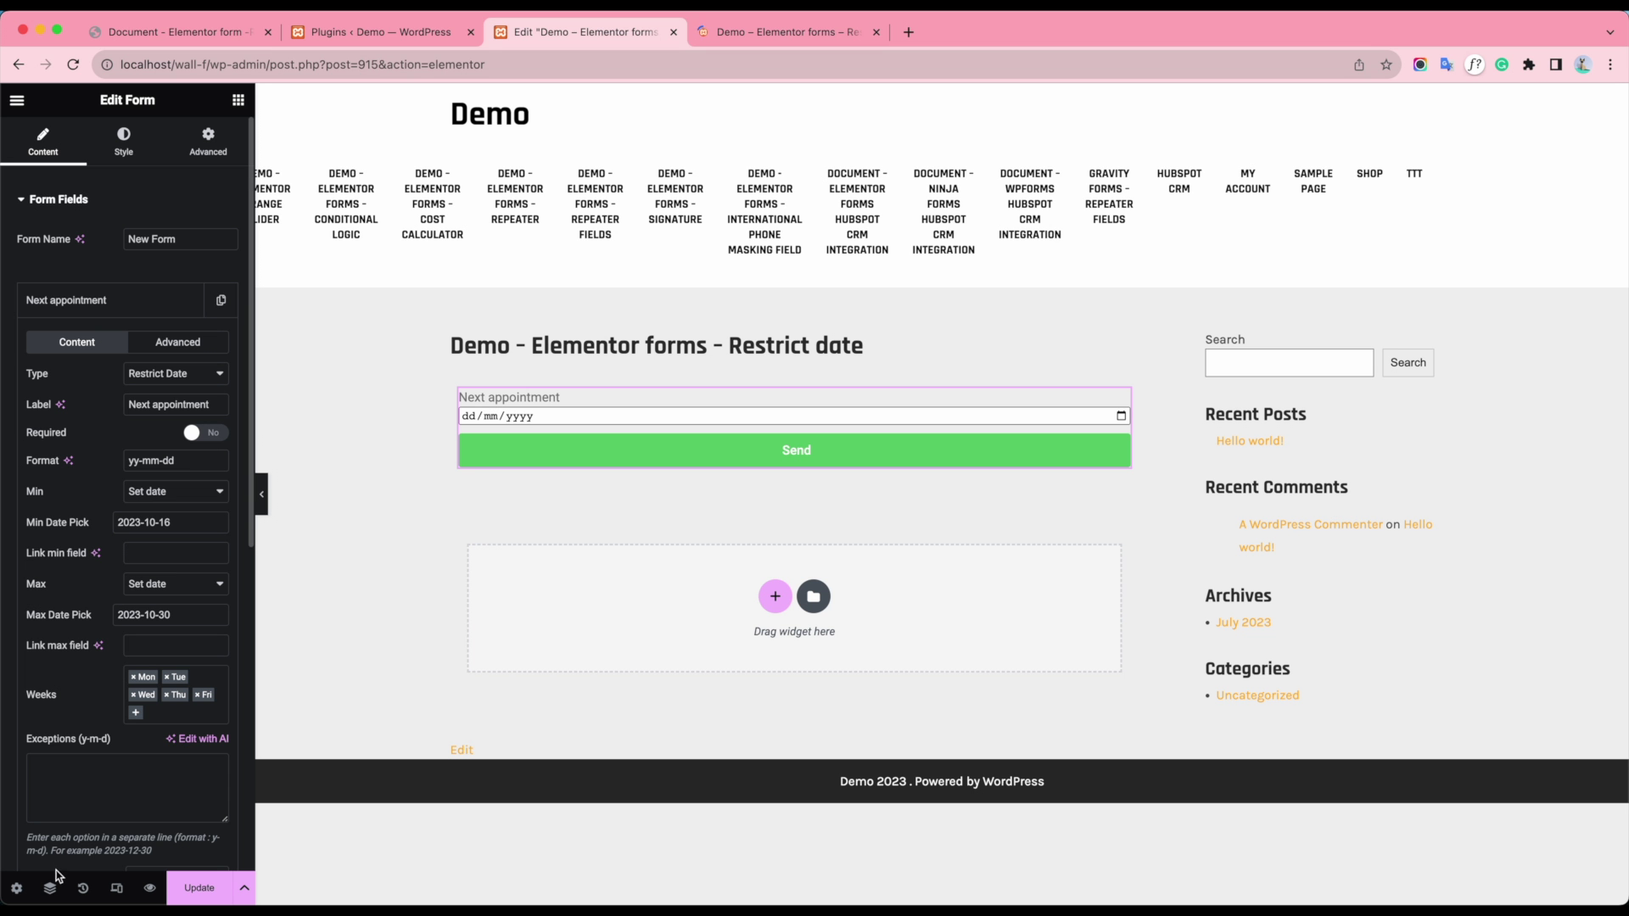
Step: Enter 2023-10-21 under Exceptions, update, and reopen the Next appointment calendar in the preview
{"action": "left_click", "coordinate": [66, 797]}
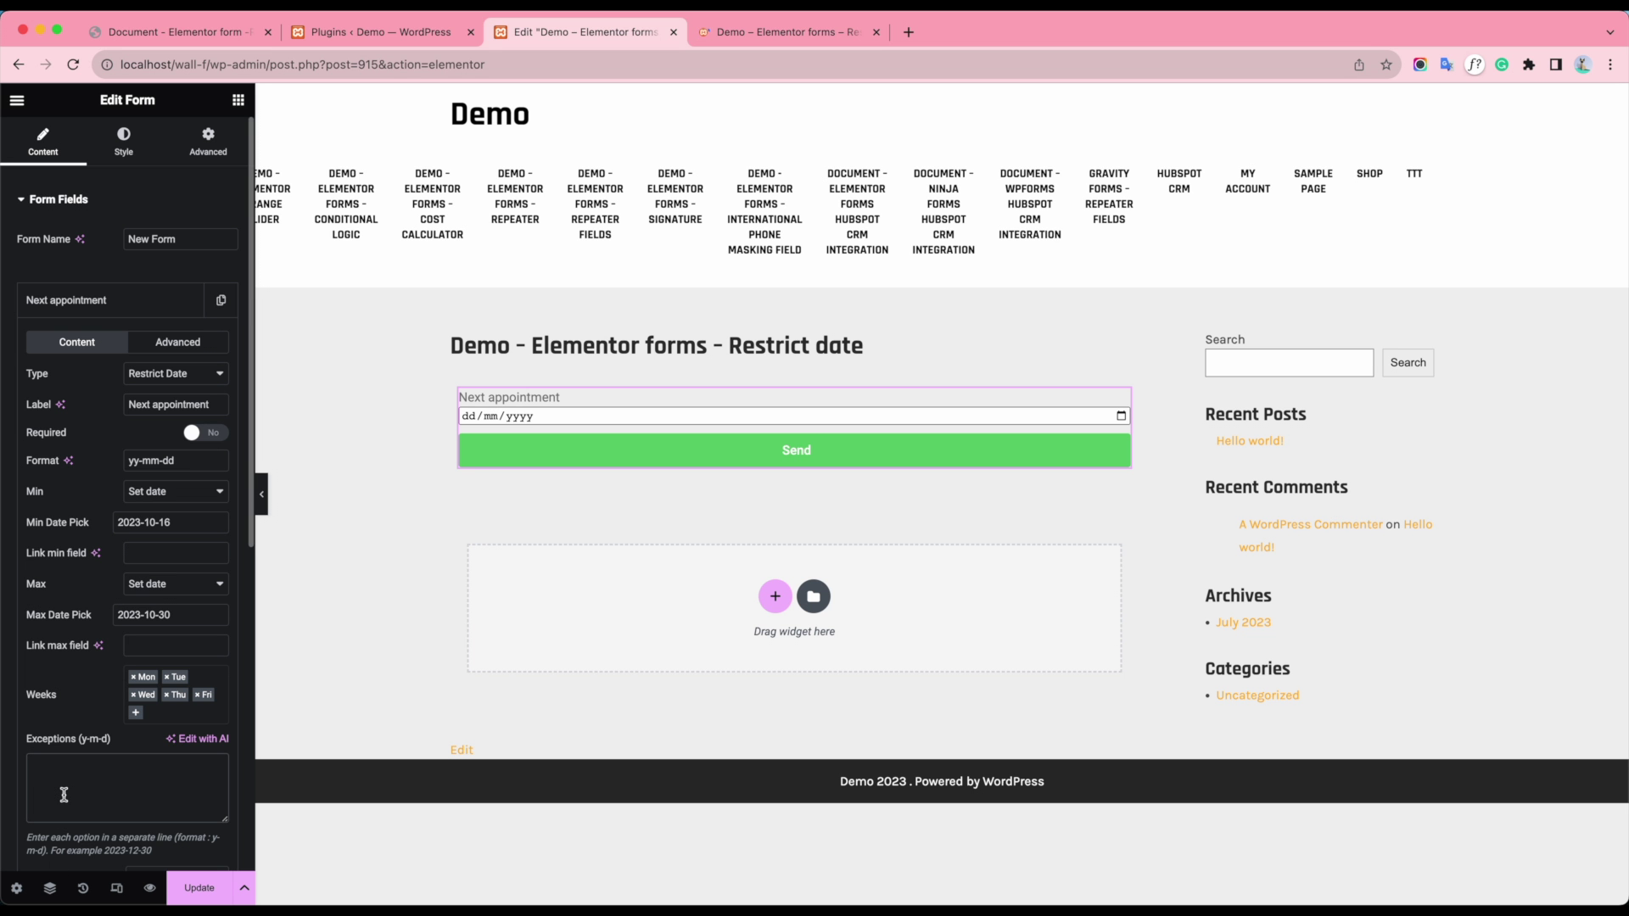
{"action": "type", "text": "20"}
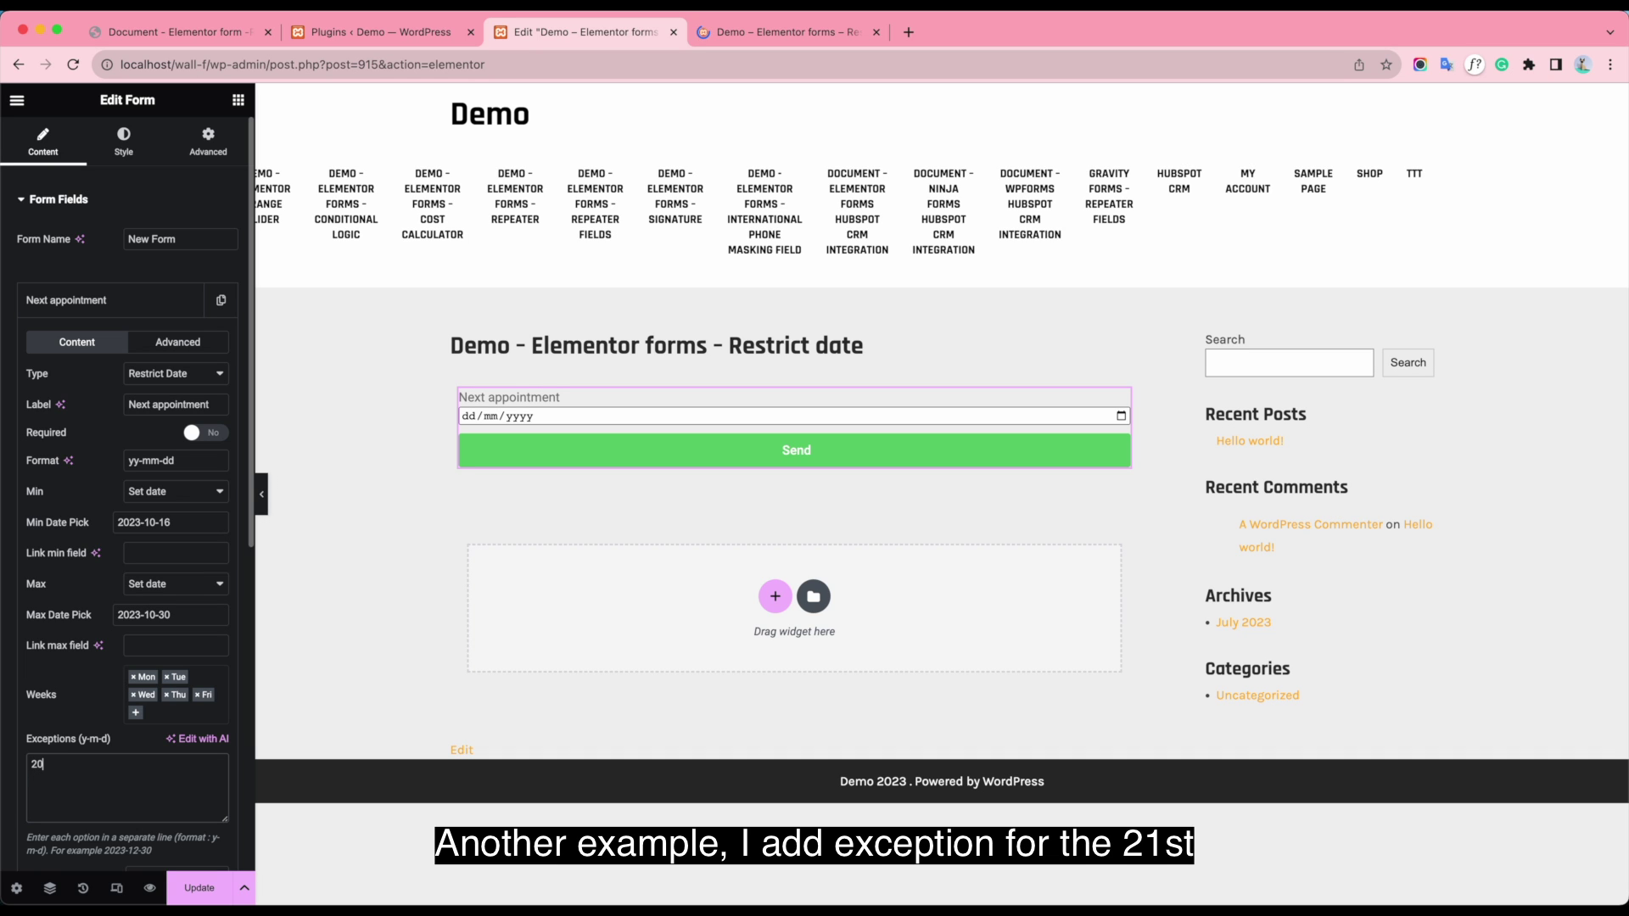
{"action": "type", "text": "23-10-21"}
{"action": "left_click", "coordinate": [200, 889]}
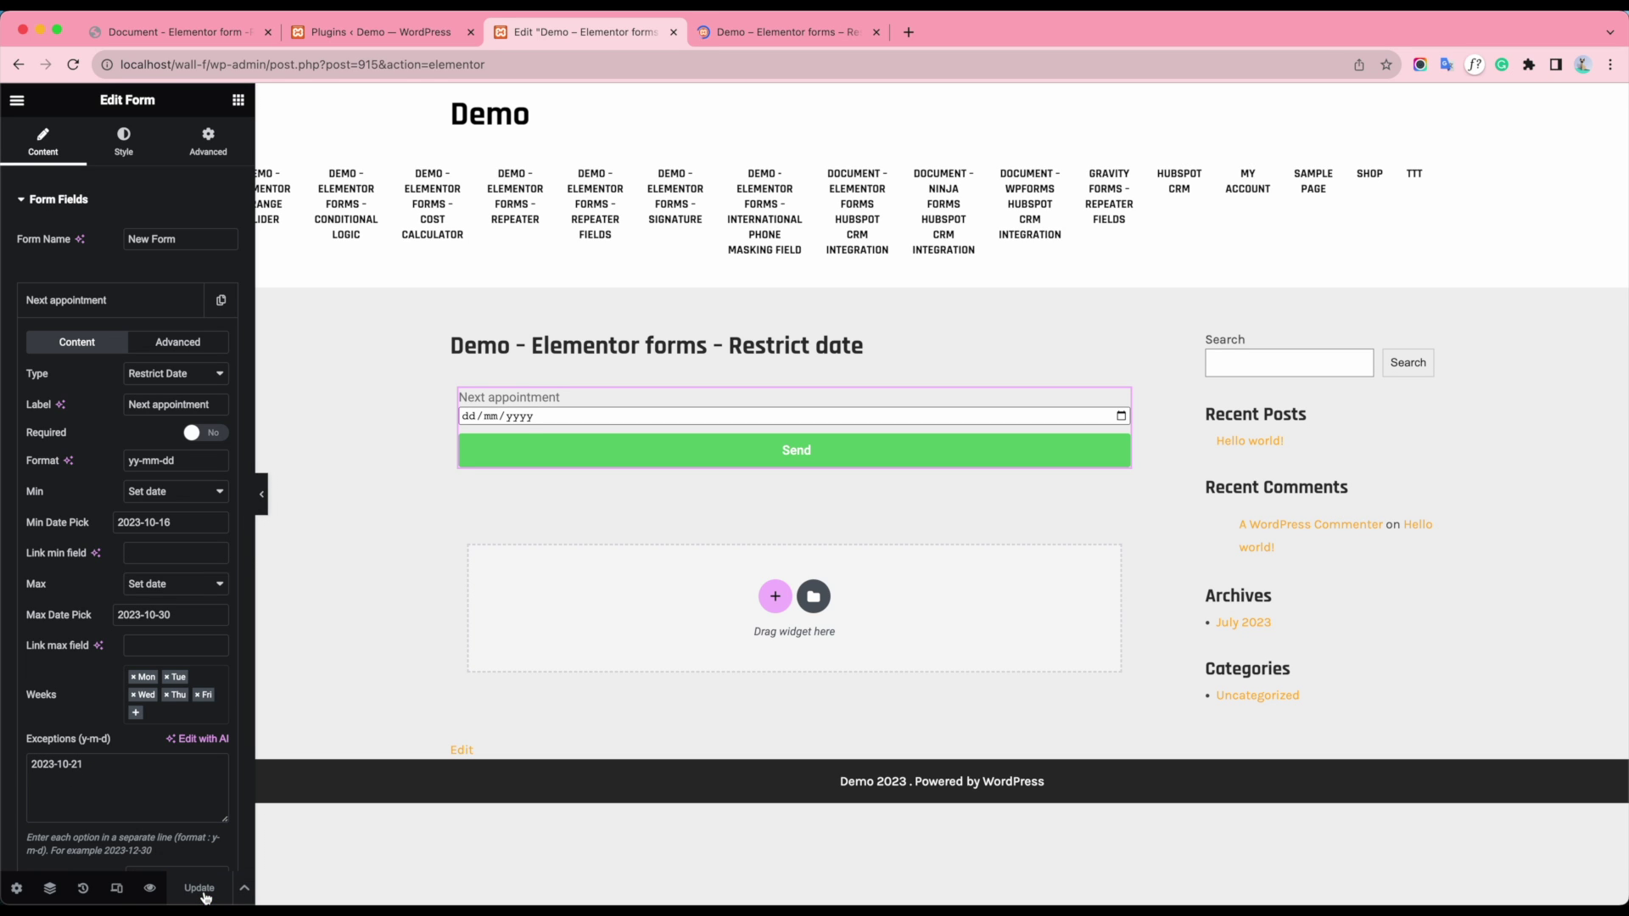
{"action": "left_click", "coordinate": [759, 34]}
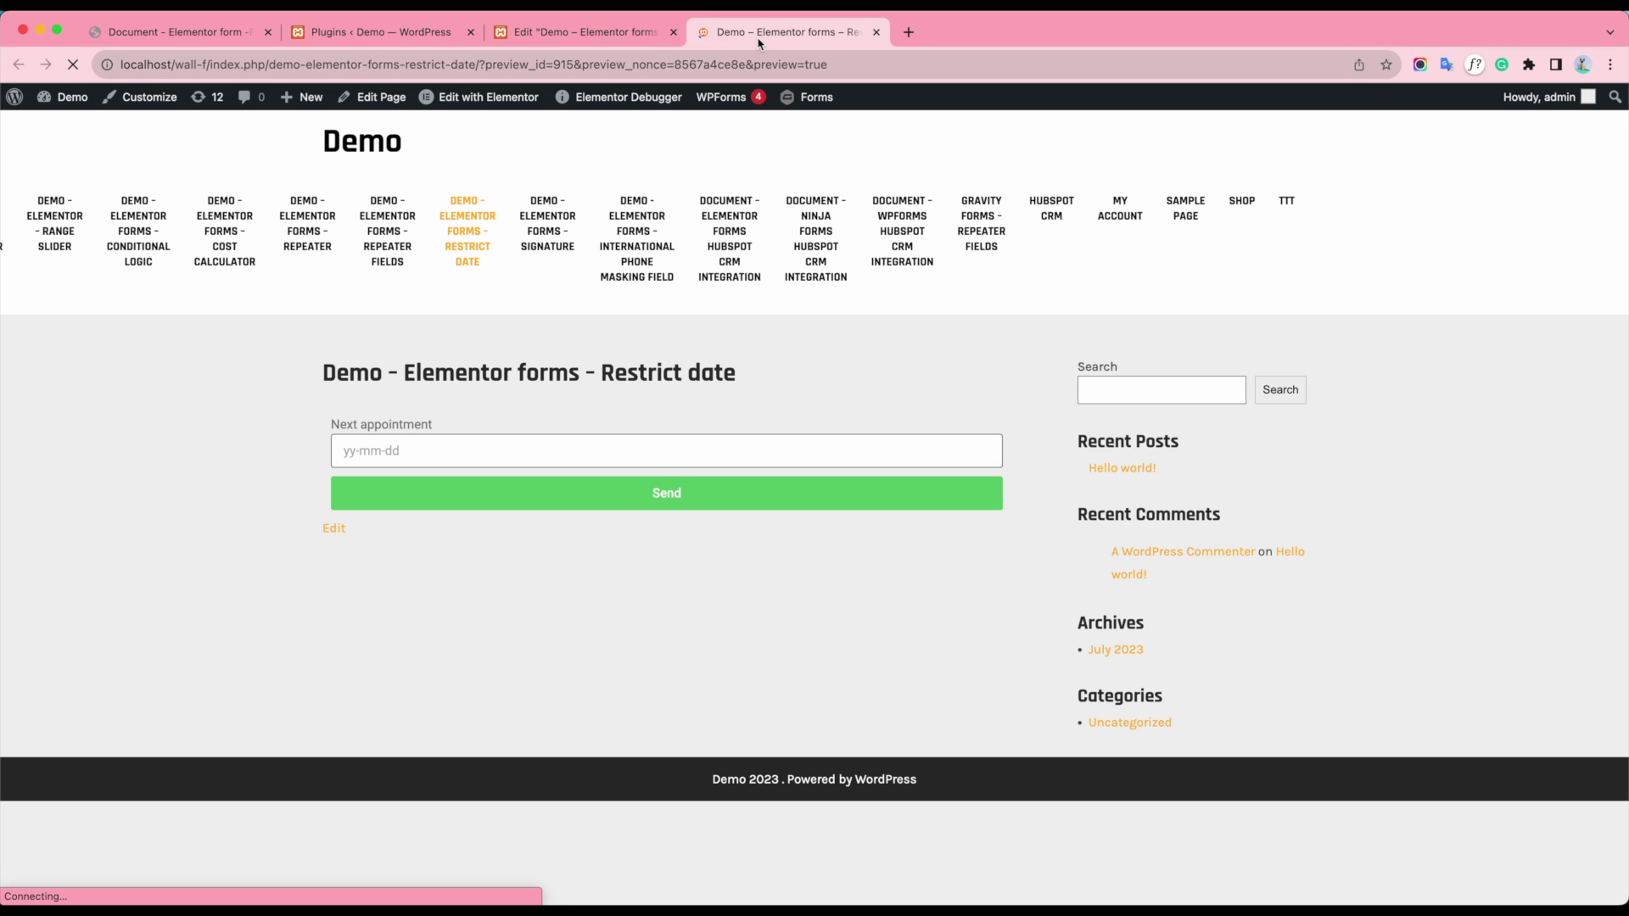
{"action": "left_click", "coordinate": [511, 445]}
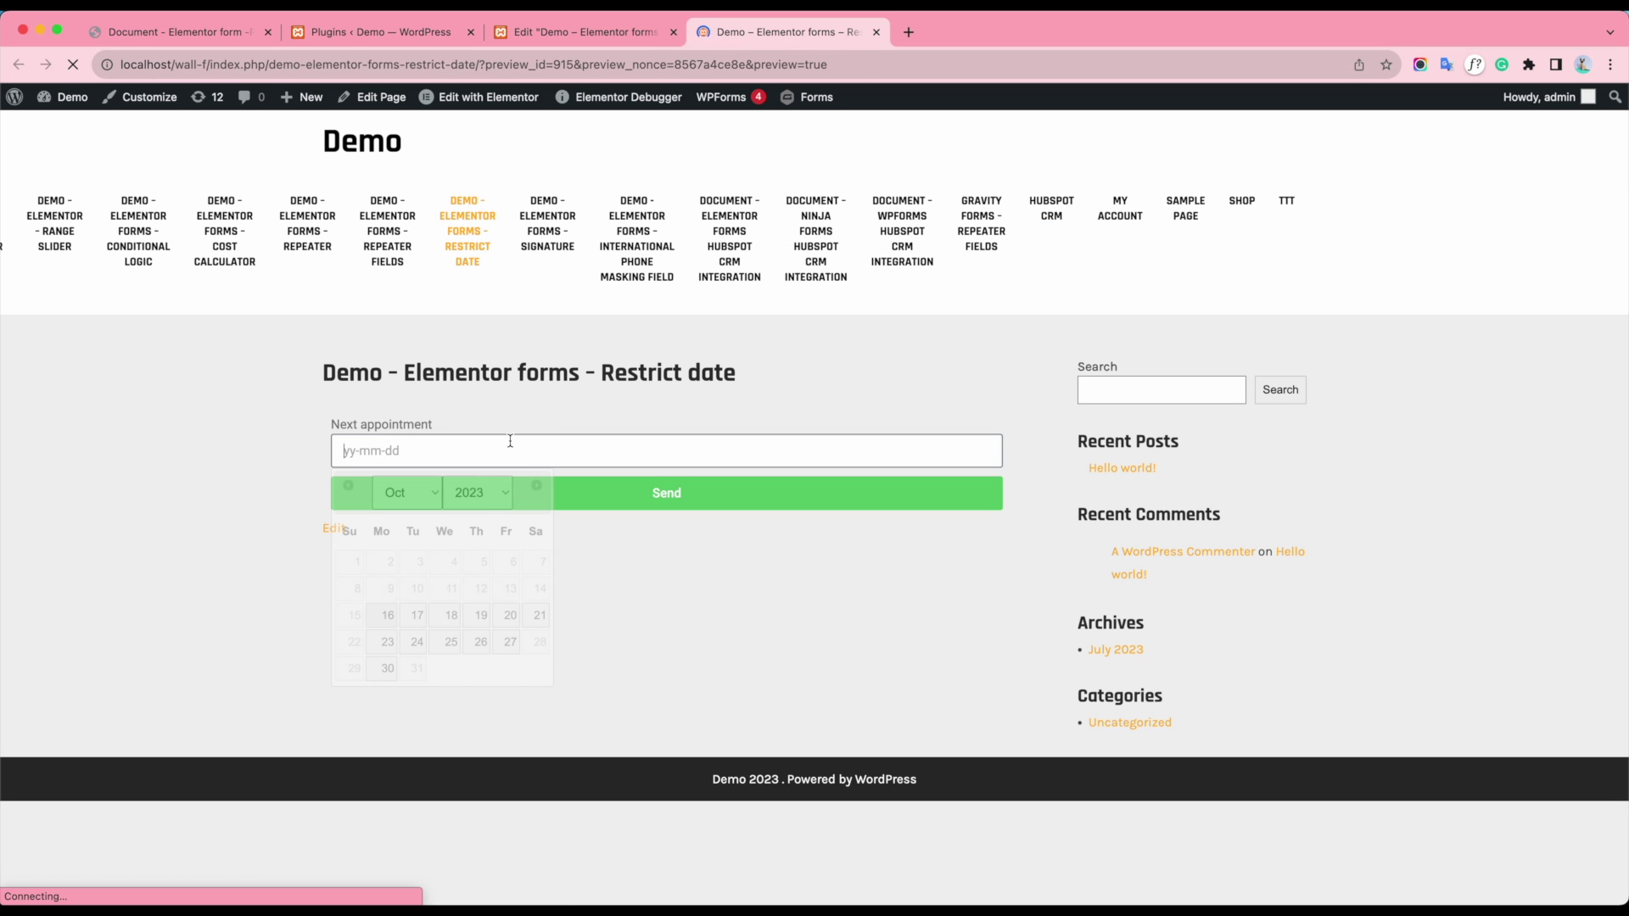